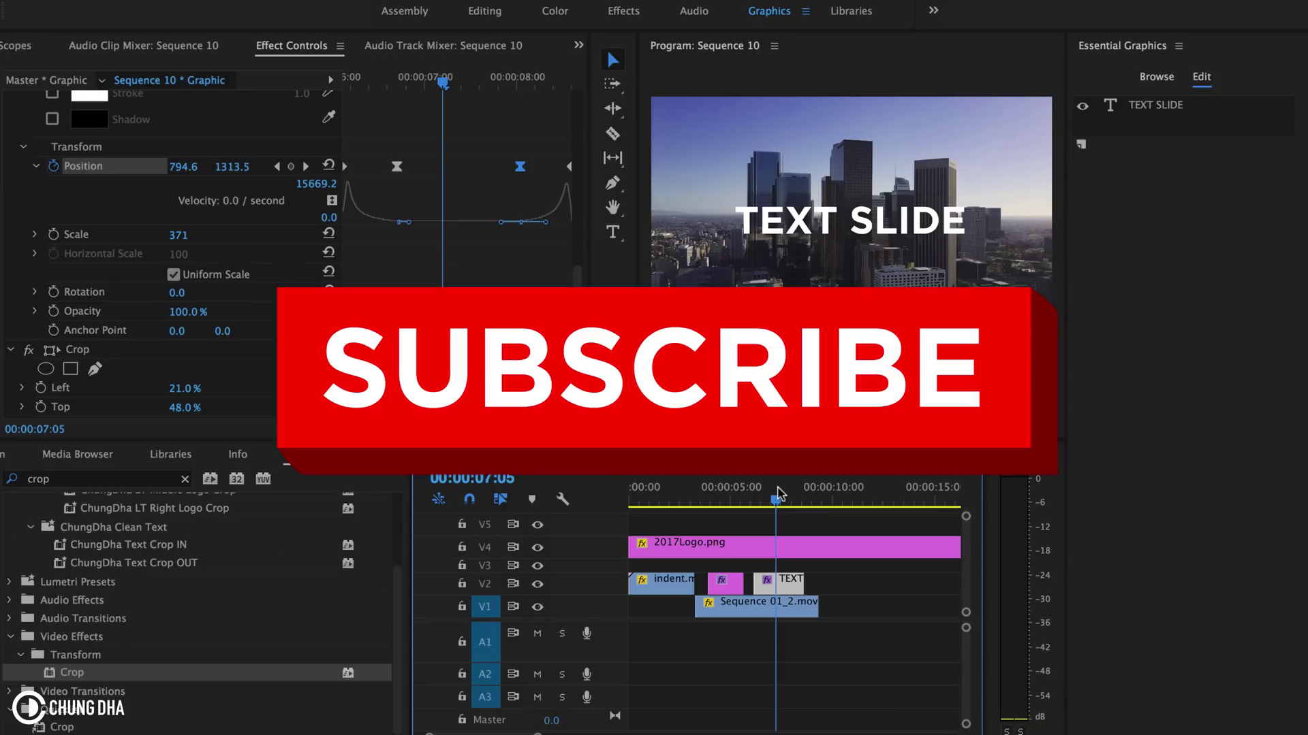
Add the title text "TEXT SLIDE" over the city footage at 00:00:03:23 with the Type tool.
left_click(681, 486)
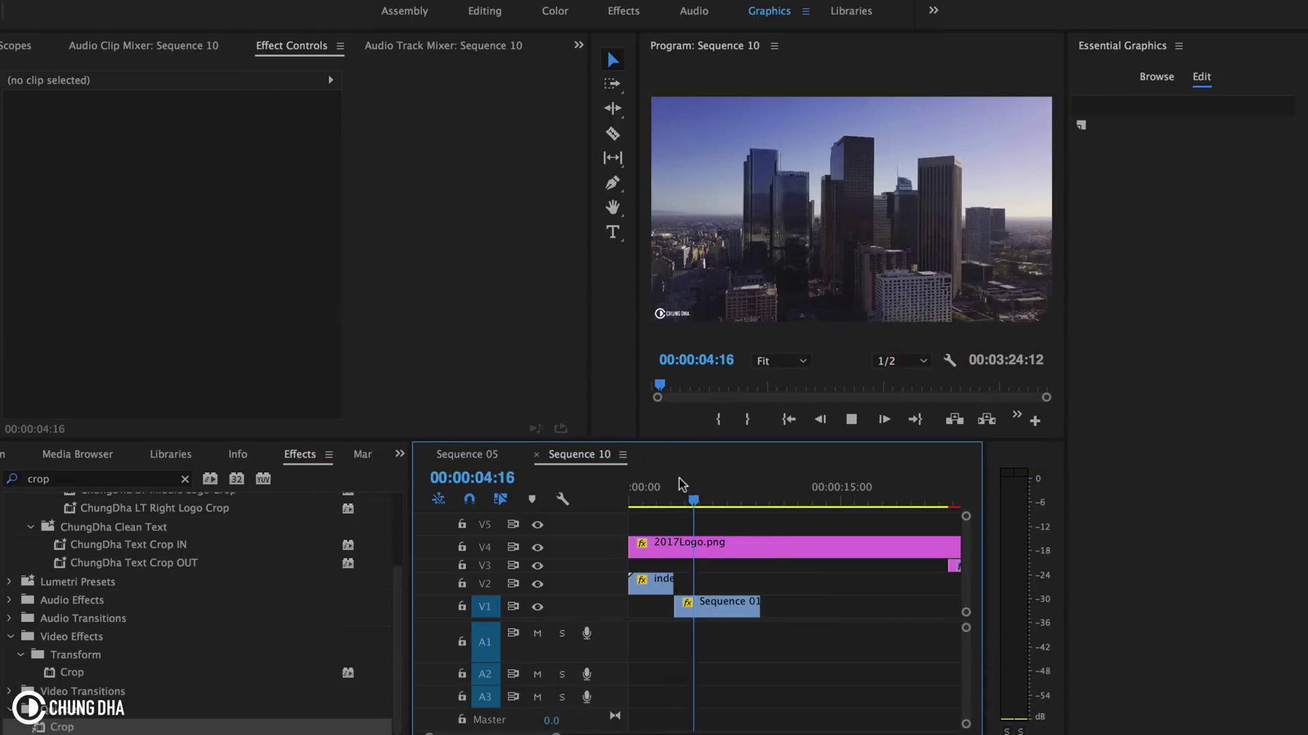
key("space")
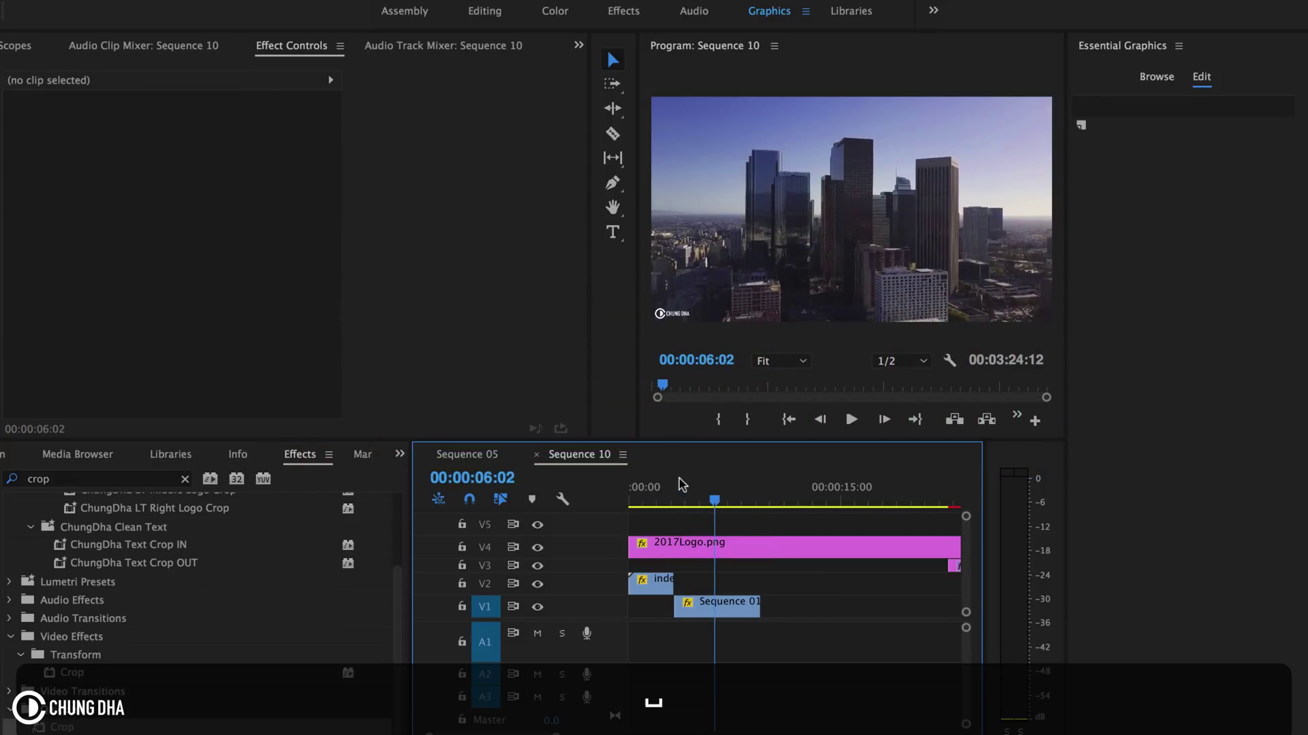
left_click(681, 485)
left_click(683, 485)
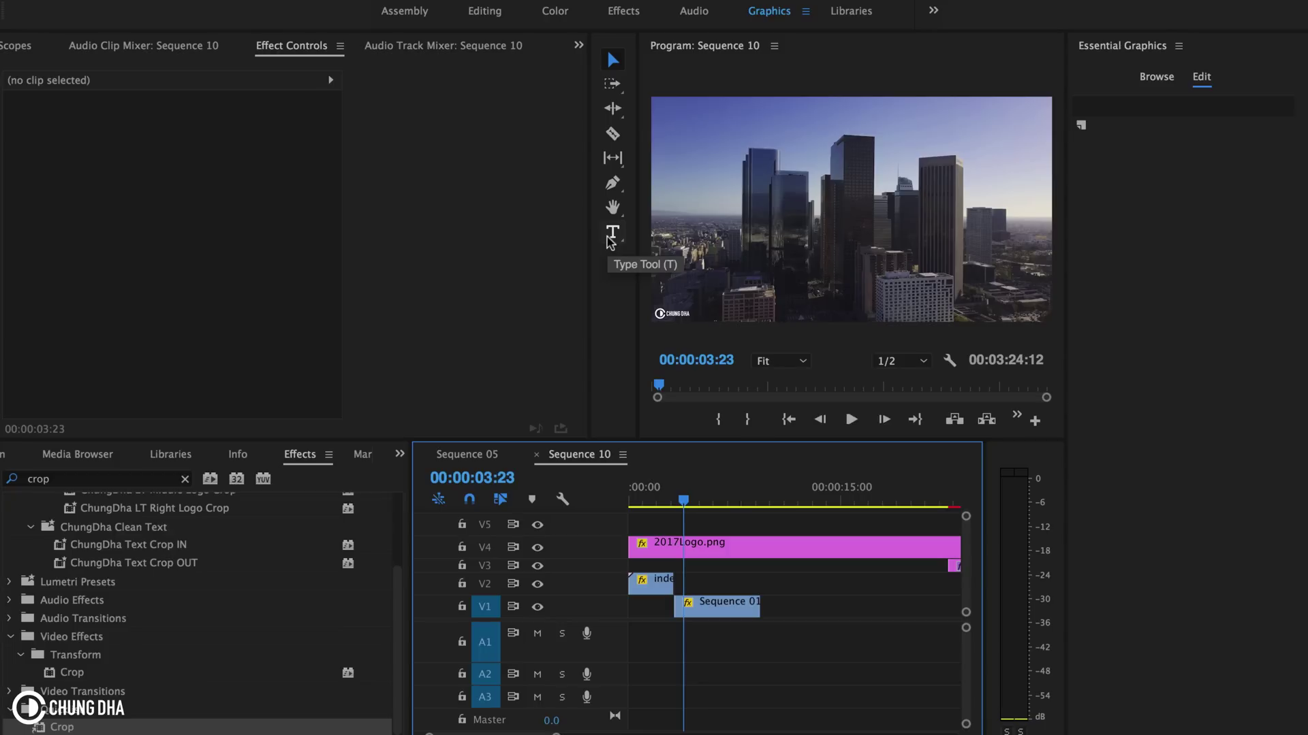
key("t")
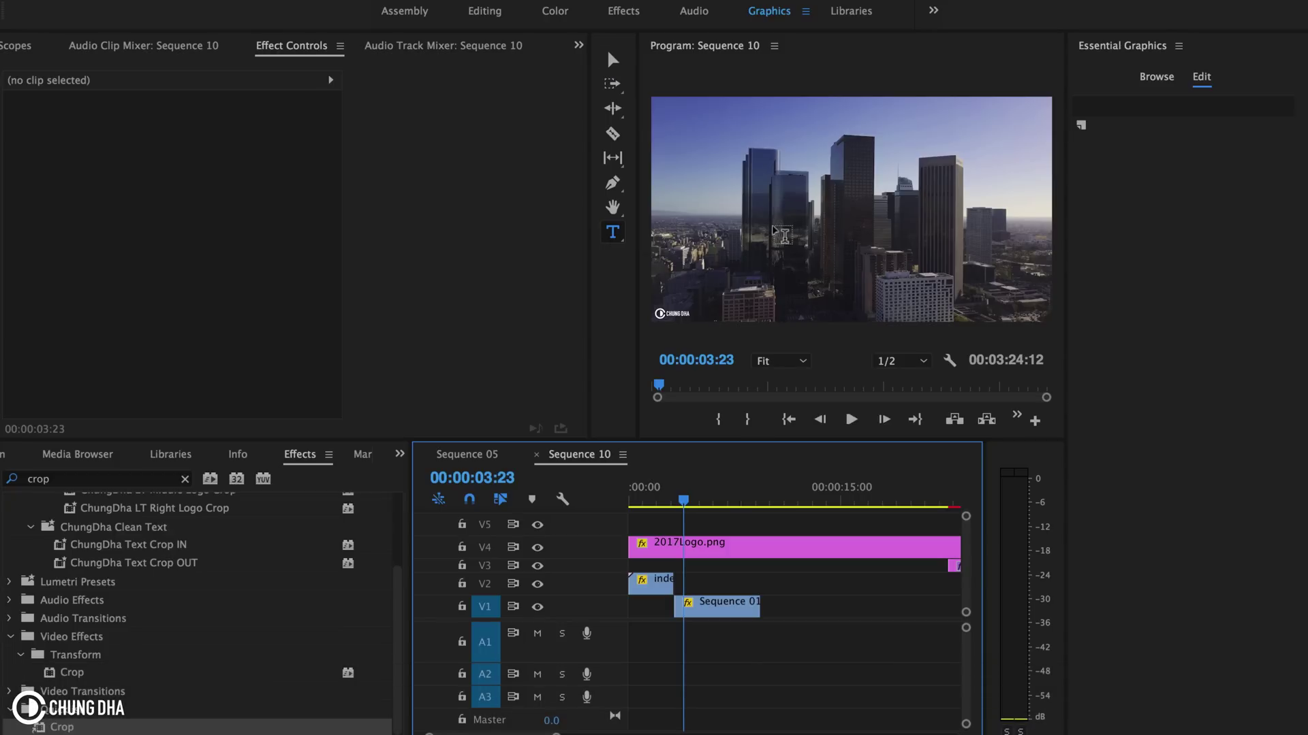
left_click(777, 226)
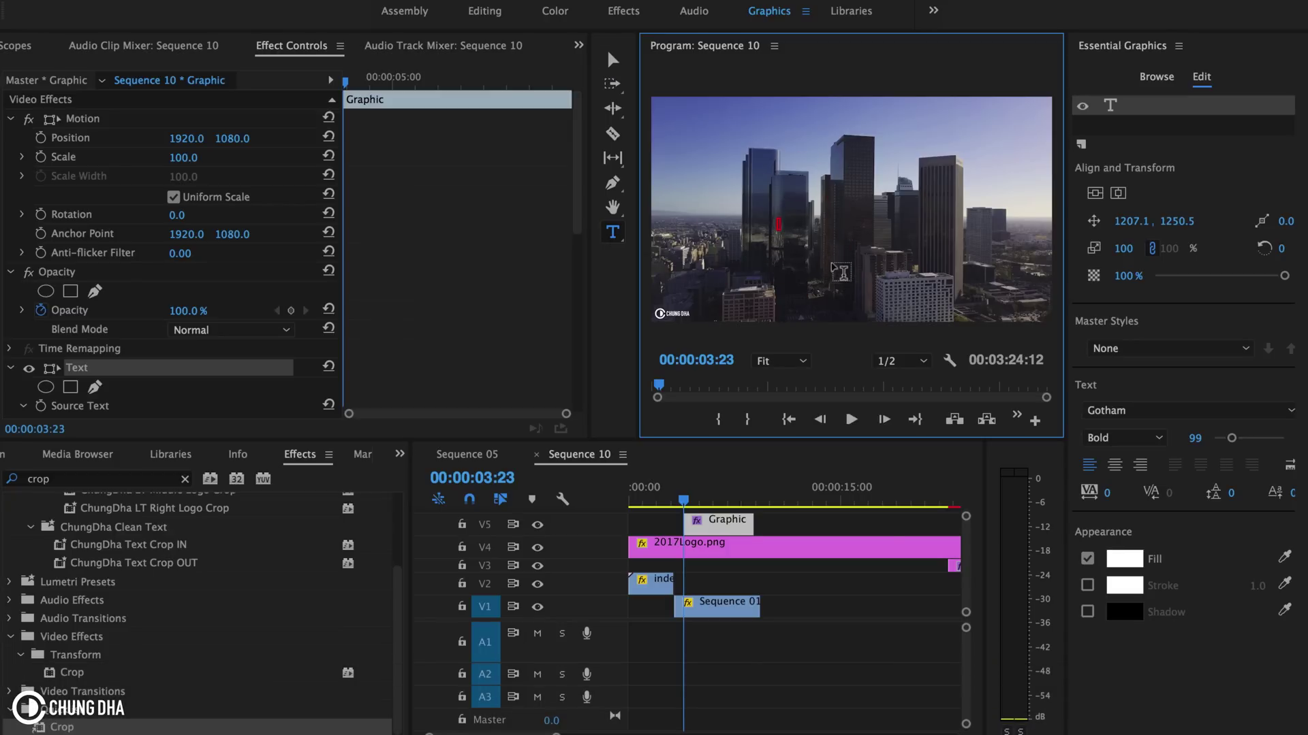
key("BackSpace")
type("T")
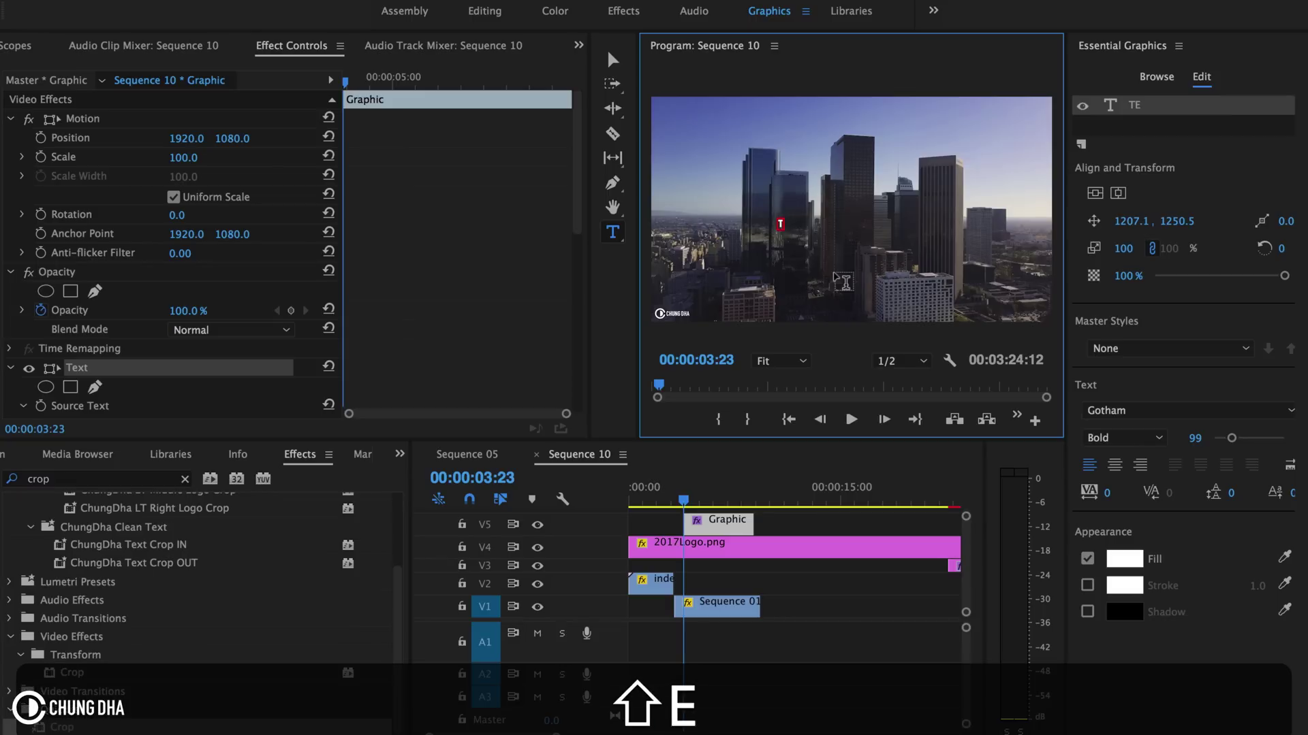
type("EXT SLIDE")
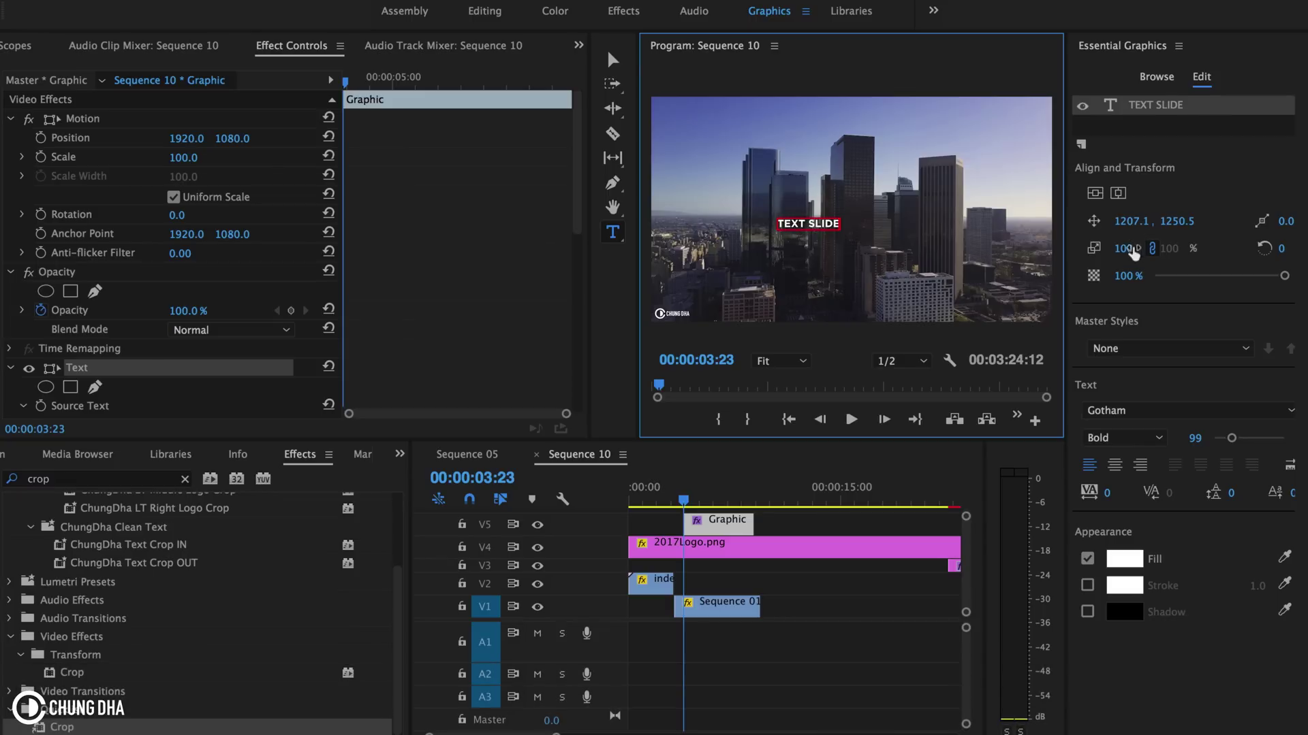
Enlarge the TEXT SLIDE title to a scale of 371%.
left_click_drag(1123, 247, 1254, 248)
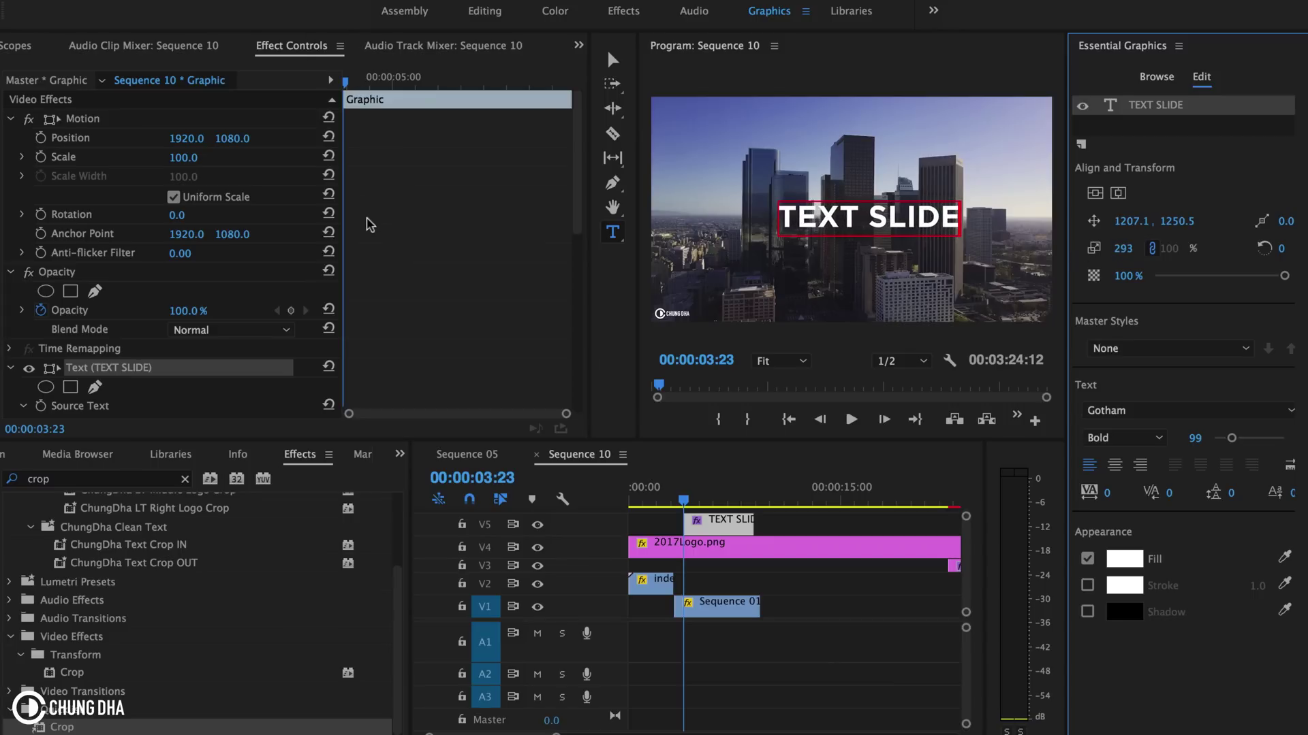
scroll(402, 164, "down", 5)
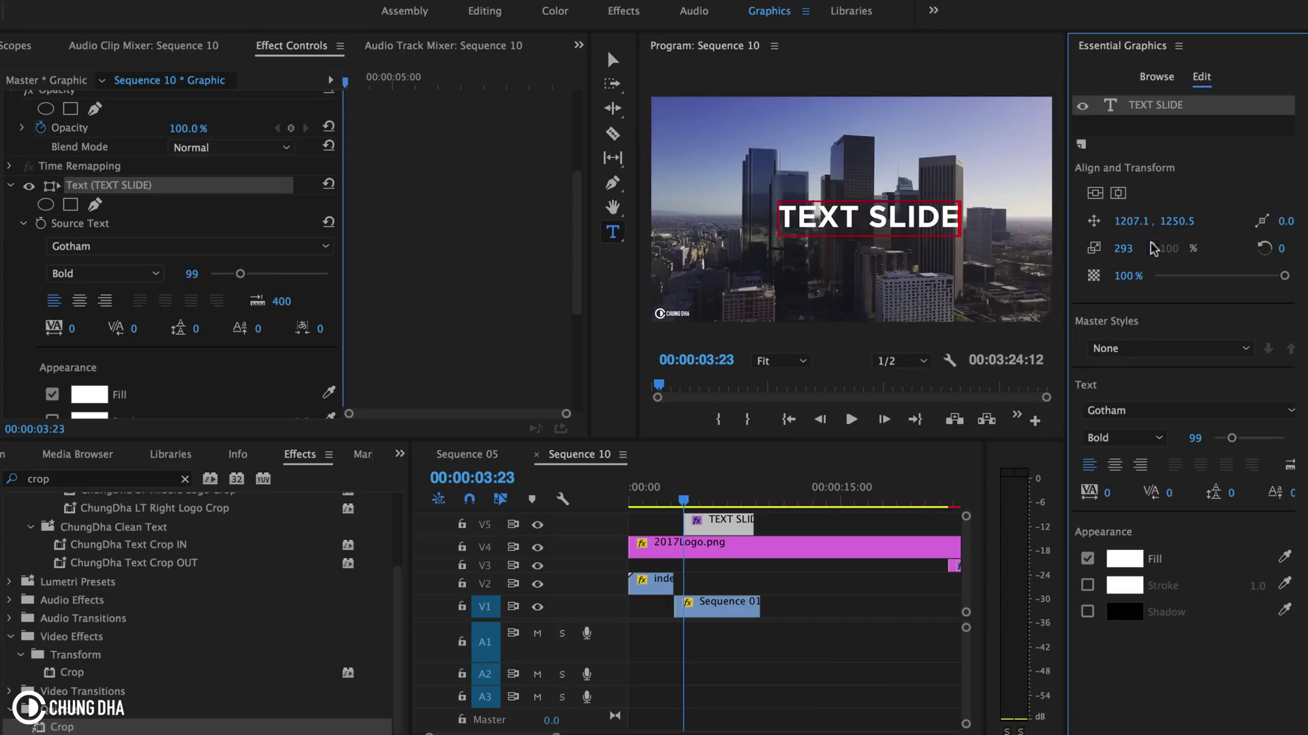
left_click(1124, 248)
type("360")
key("Return")
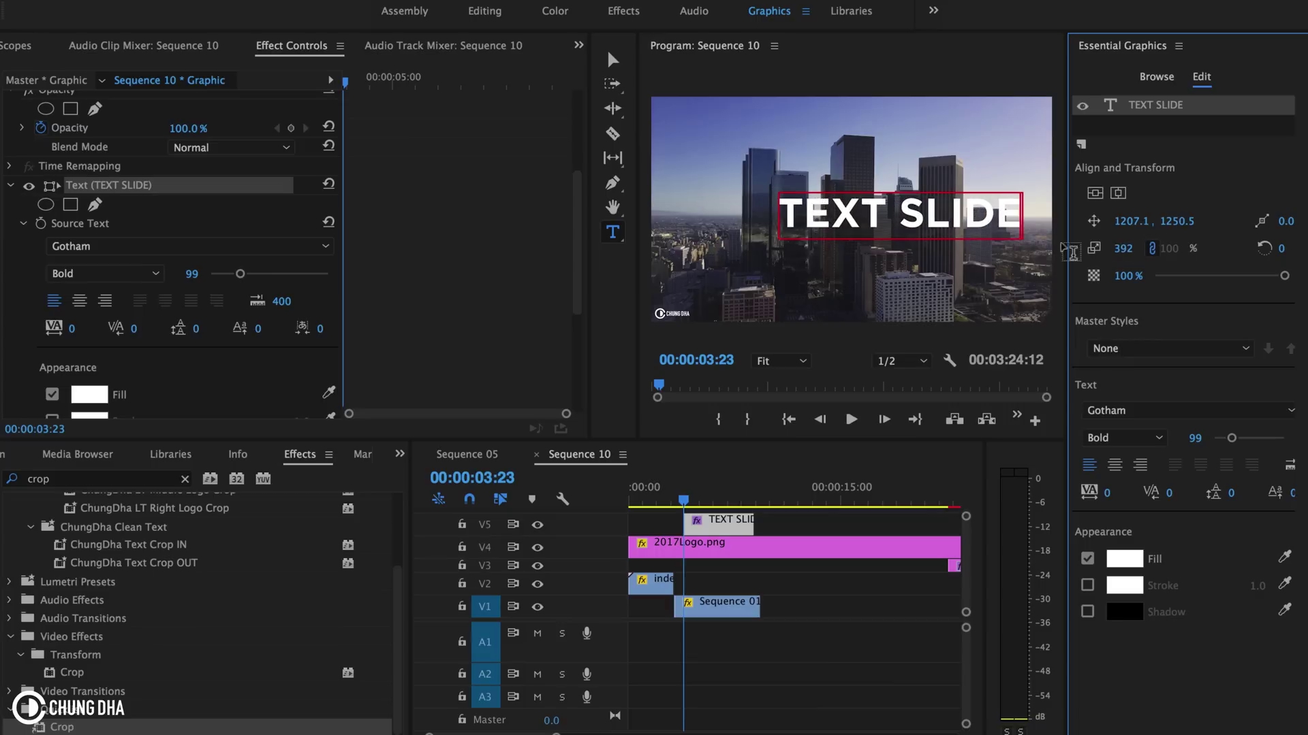
left_click_drag(1124, 250, 1133, 250)
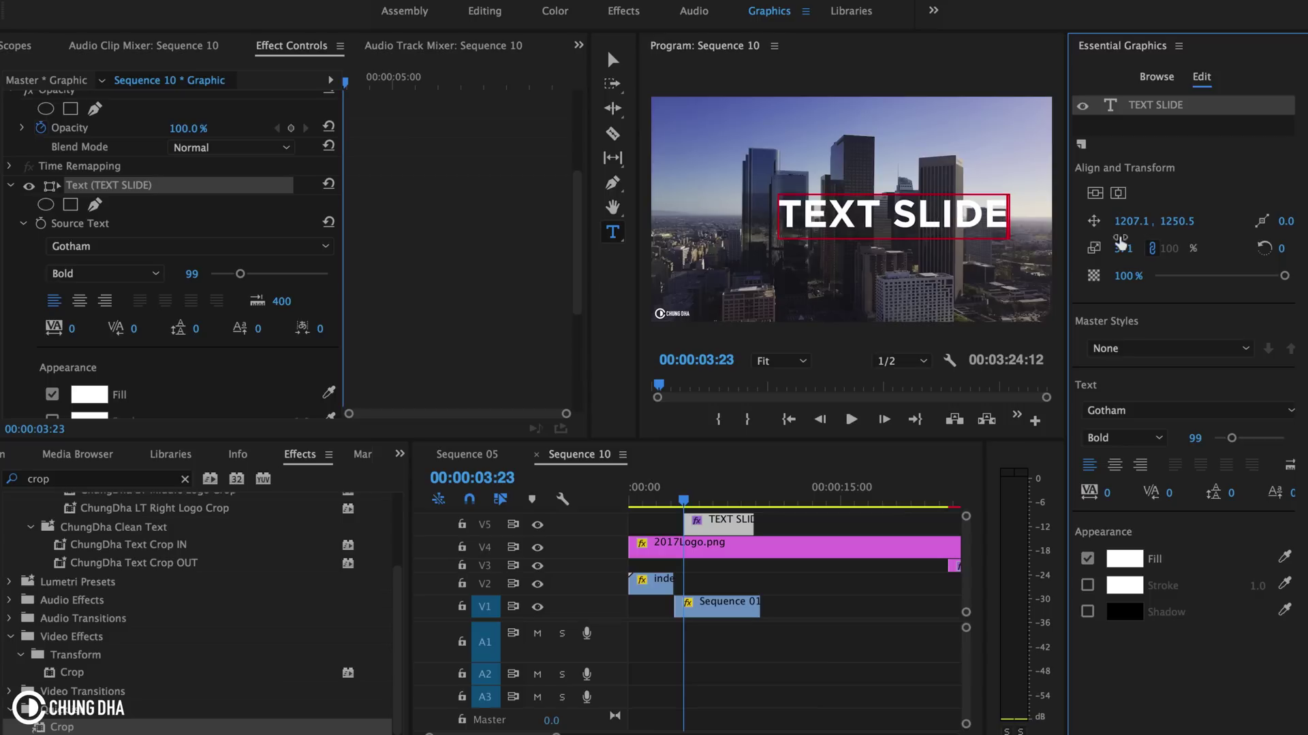
Center the title horizontally in the frame and lower it to a vertical position of about 1252.5.
left_click(1118, 194)
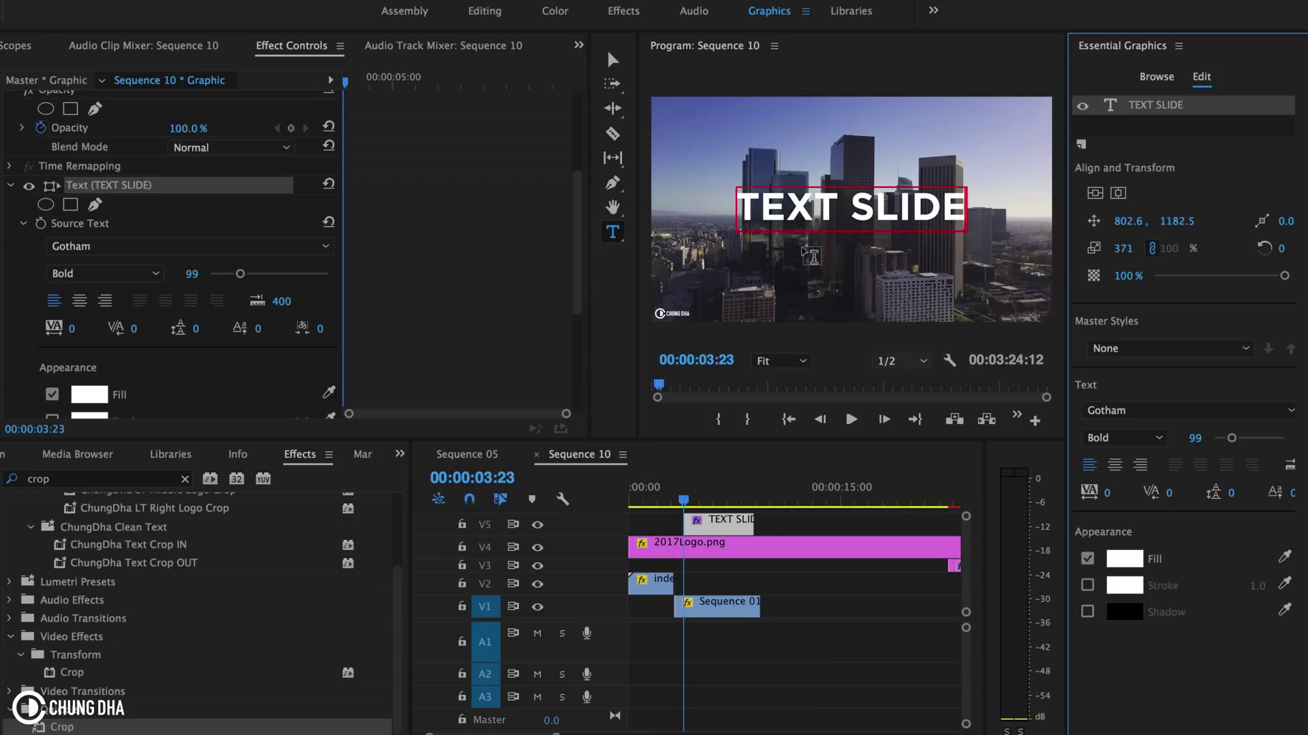
left_click(613, 60)
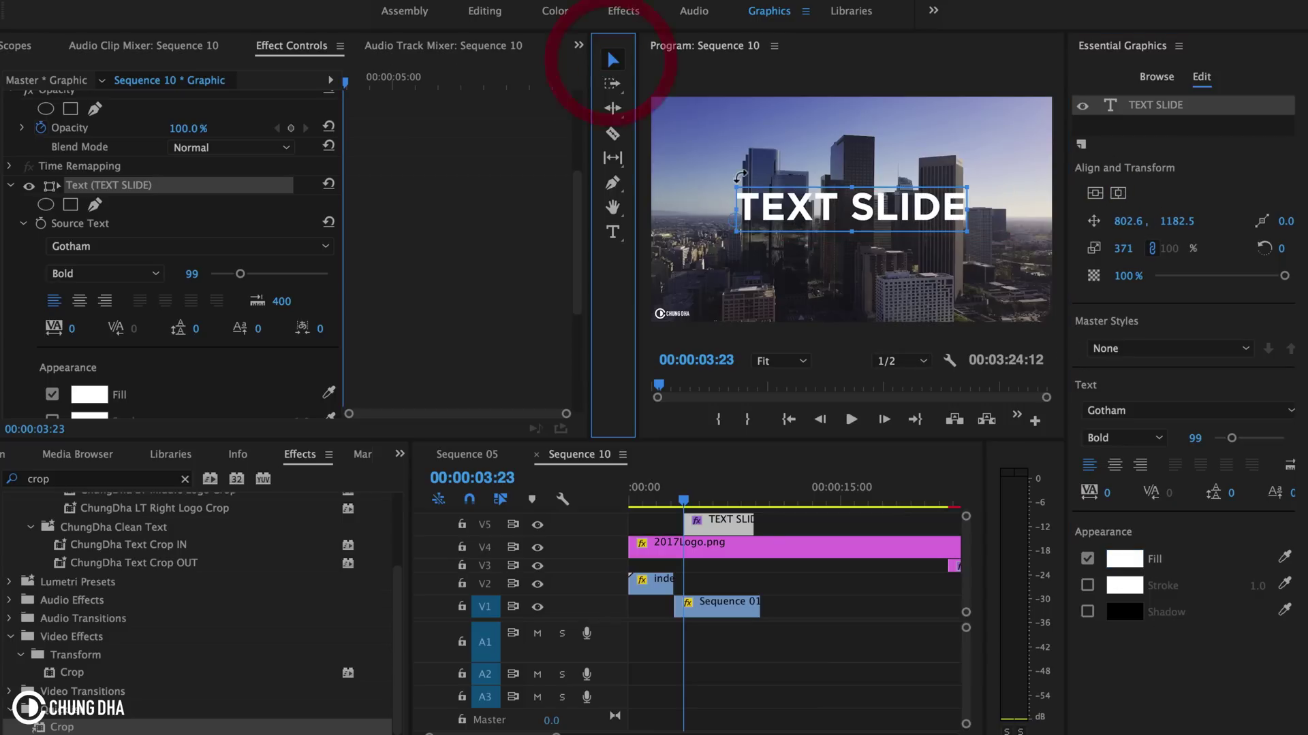
left_click_drag(792, 216, 794, 221)
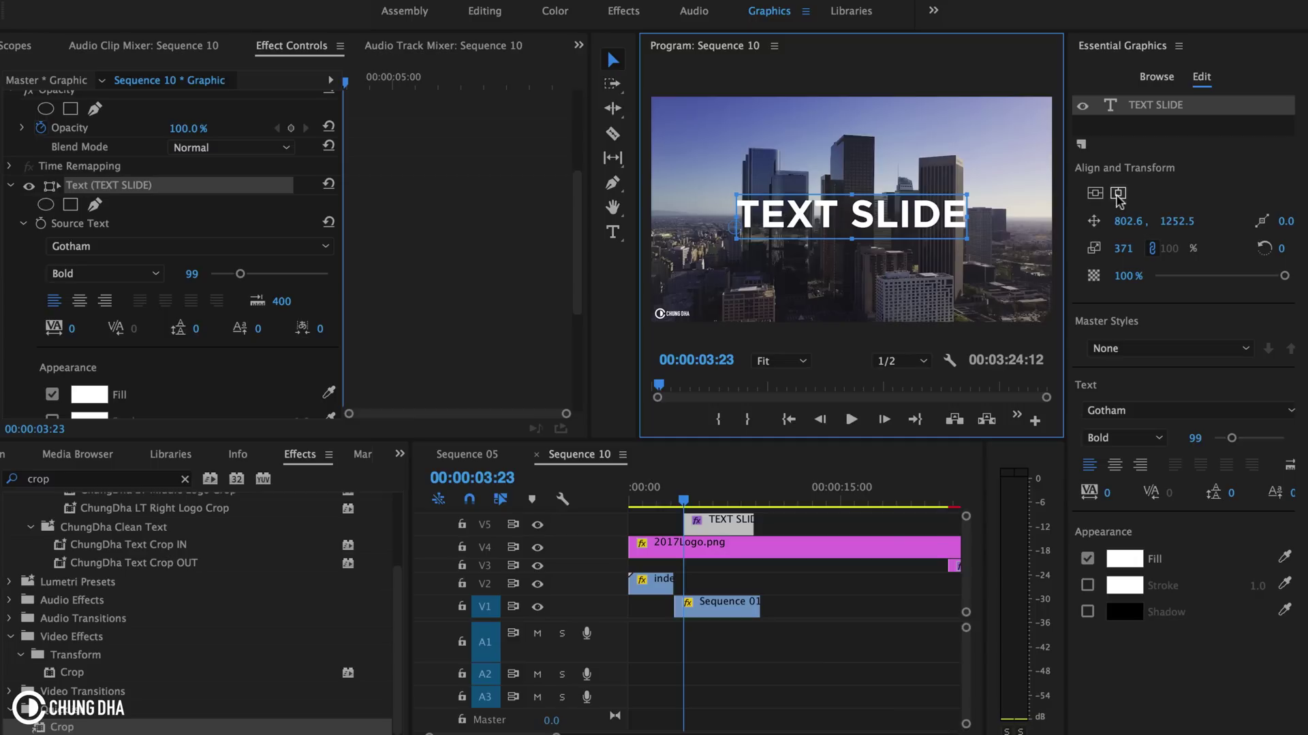
Move the title clip from track V5 to V2, directly above the Sequence 01_2.mov clip.
key("ctrl+s")
left_click_drag(723, 521, 723, 579)
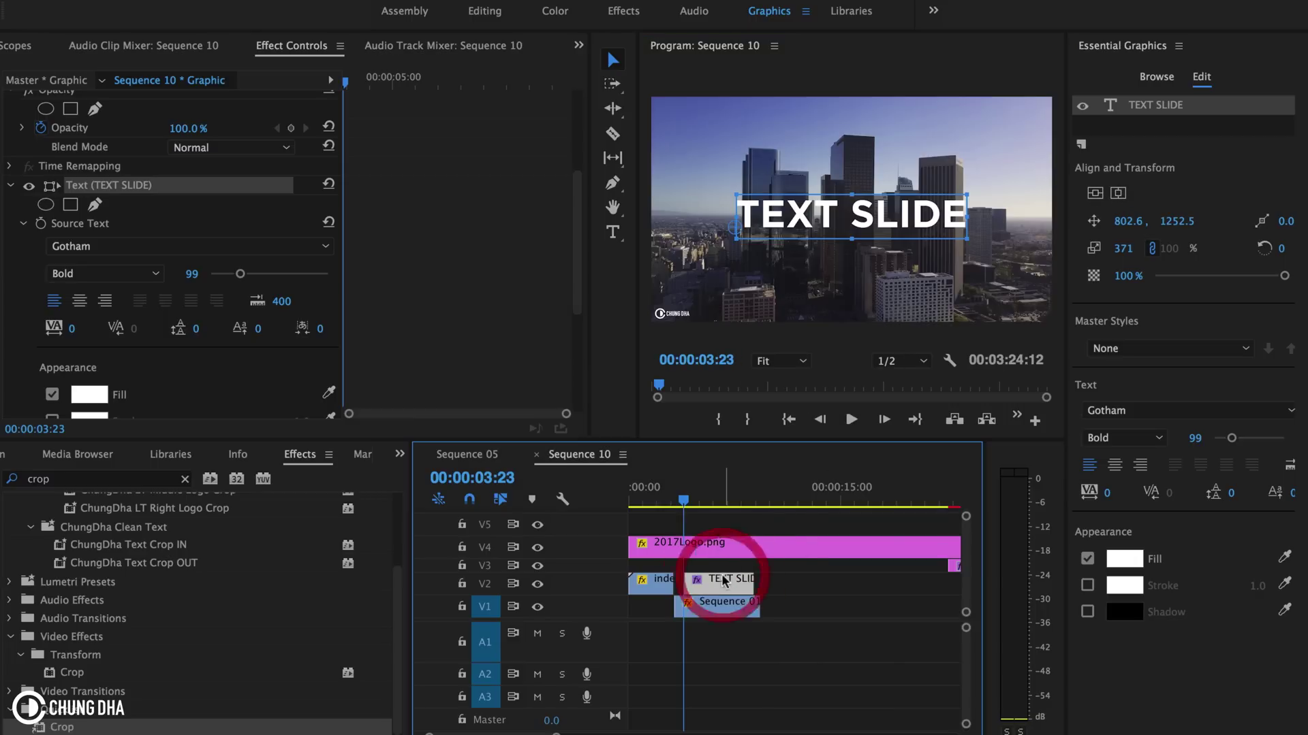
key("=")
key("=")
key("=")
key("=")
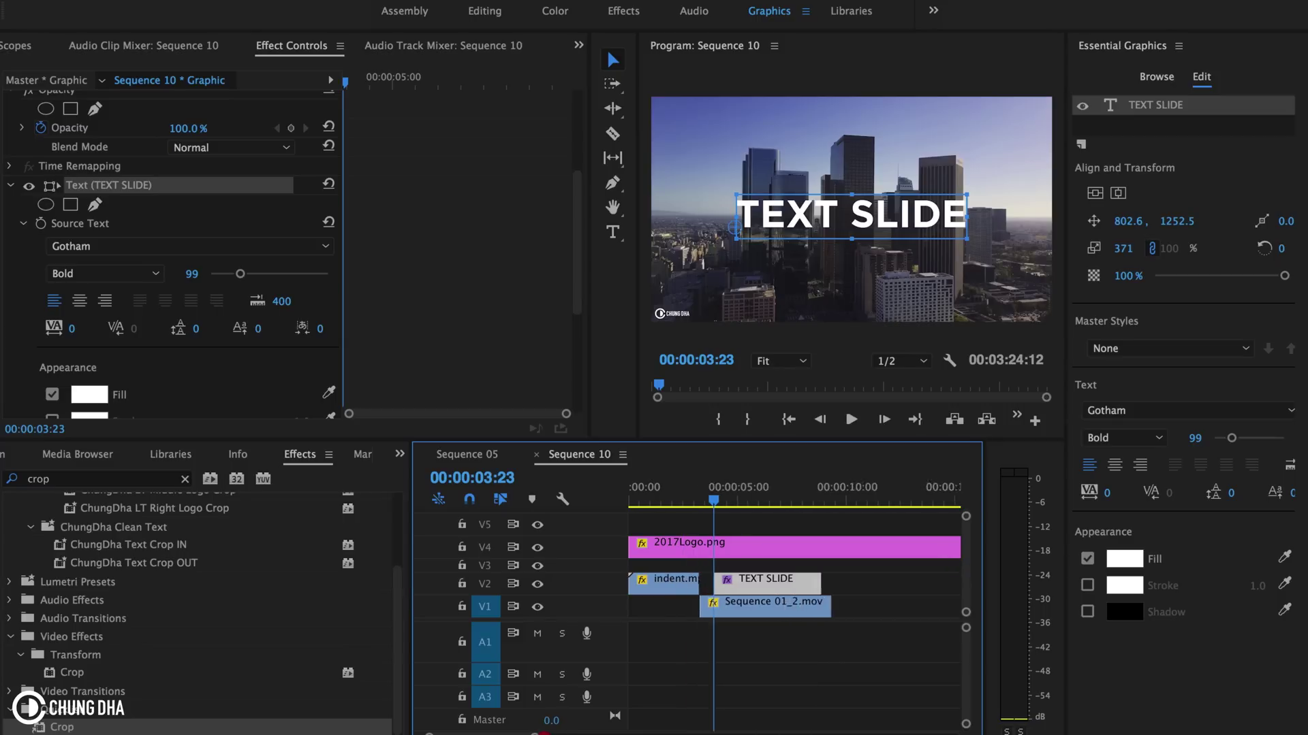
scroll(695, 660, "right", 2)
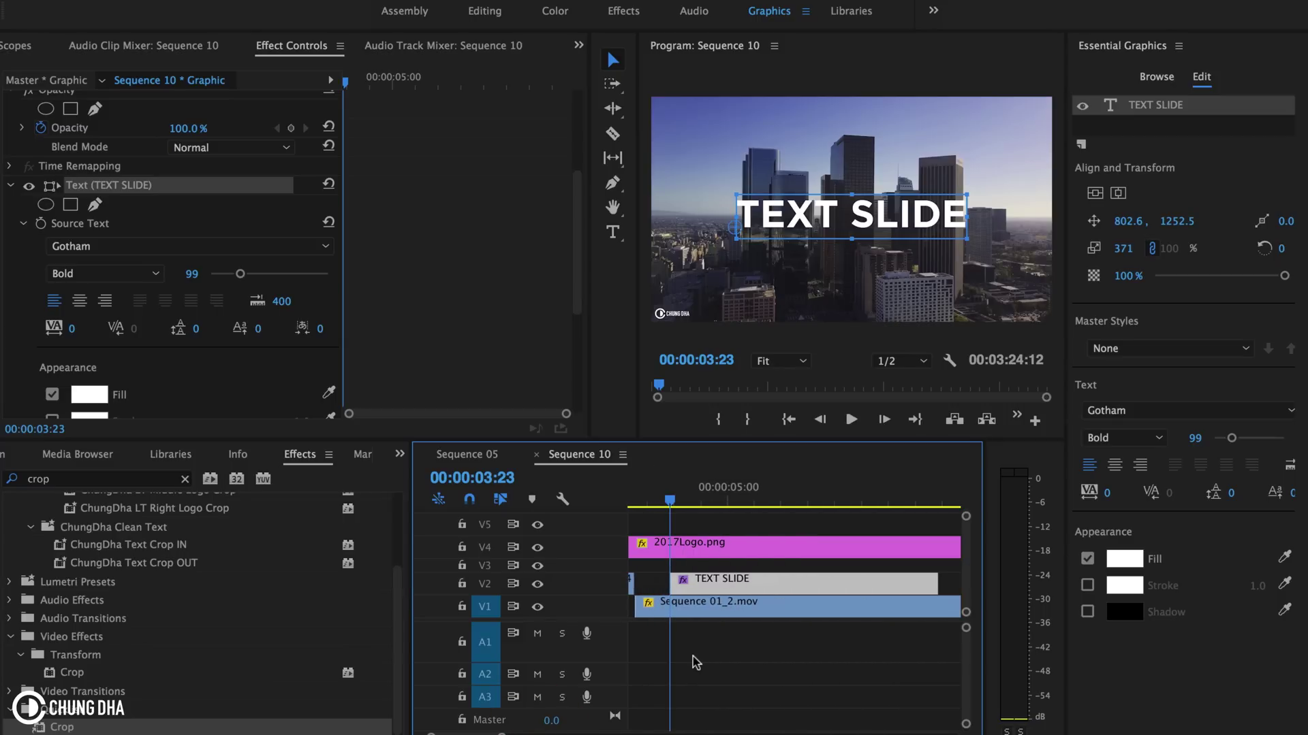
Search the effects for "crop" and apply the Crop transform effect to the title clip.
left_click(185, 479)
left_click(151, 479)
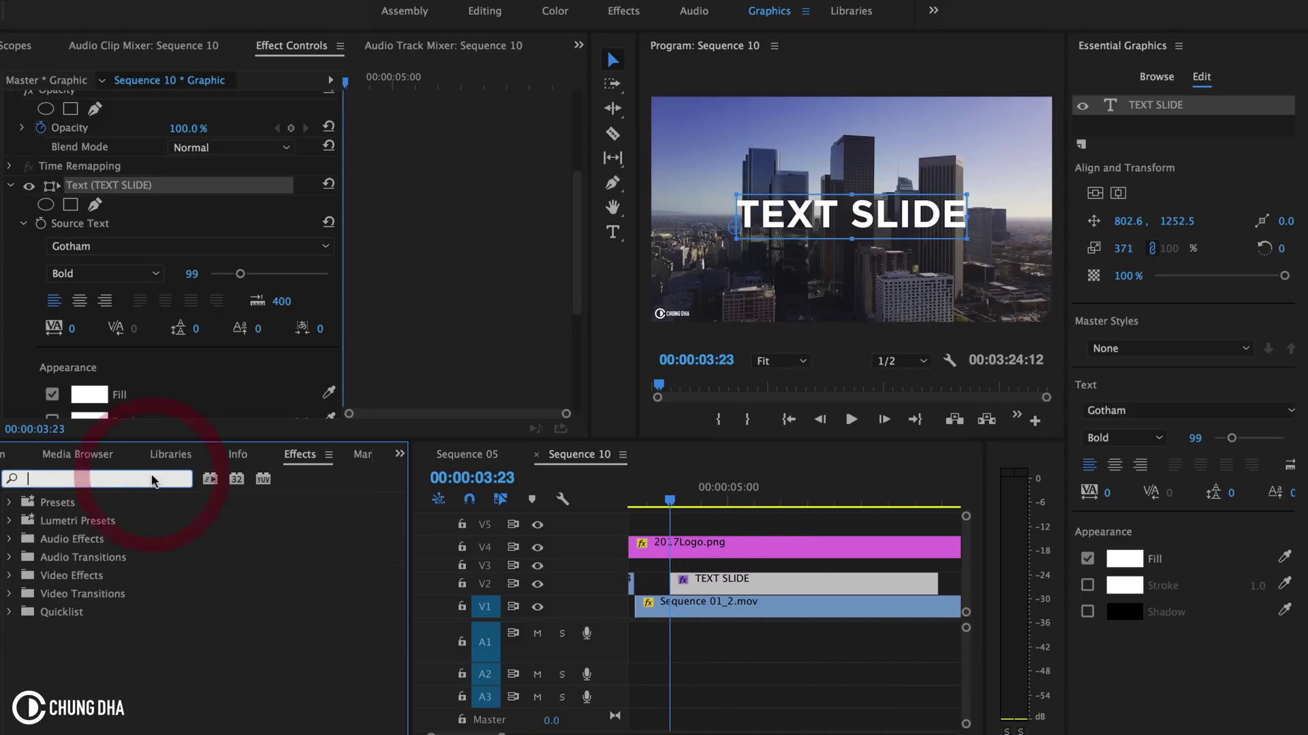
type("crop")
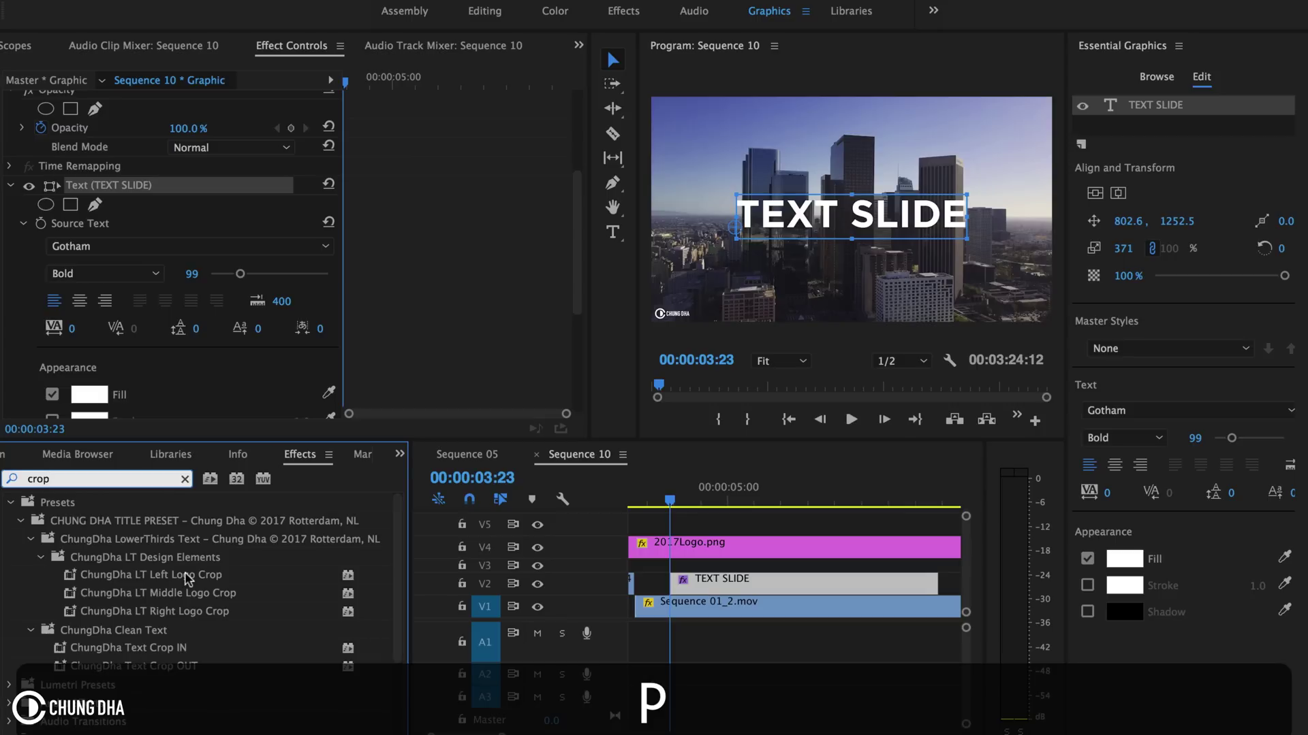
scroll(187, 578, "down", 3)
left_click_drag(72, 673, 238, 375)
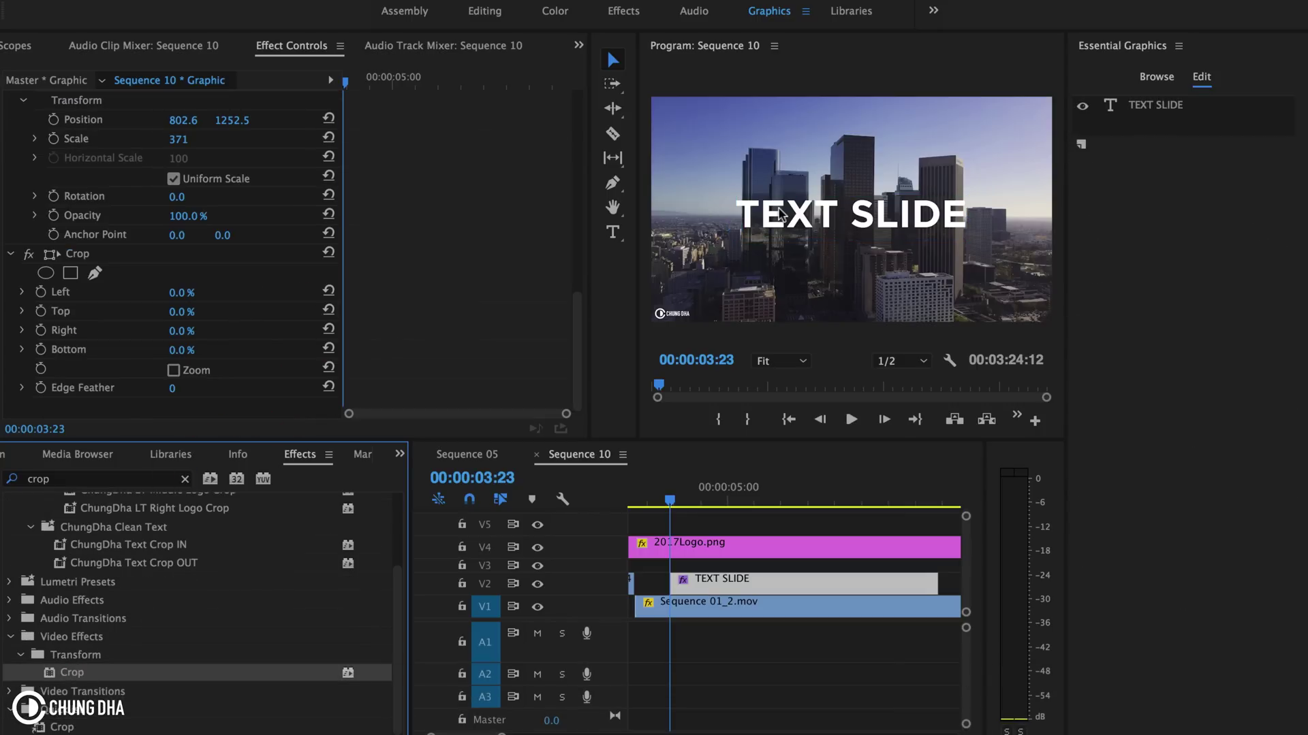
Crop the title closely around its letters with Left 21%, Top 44%, Right 20% and Bottom 39%.
left_click(180, 301)
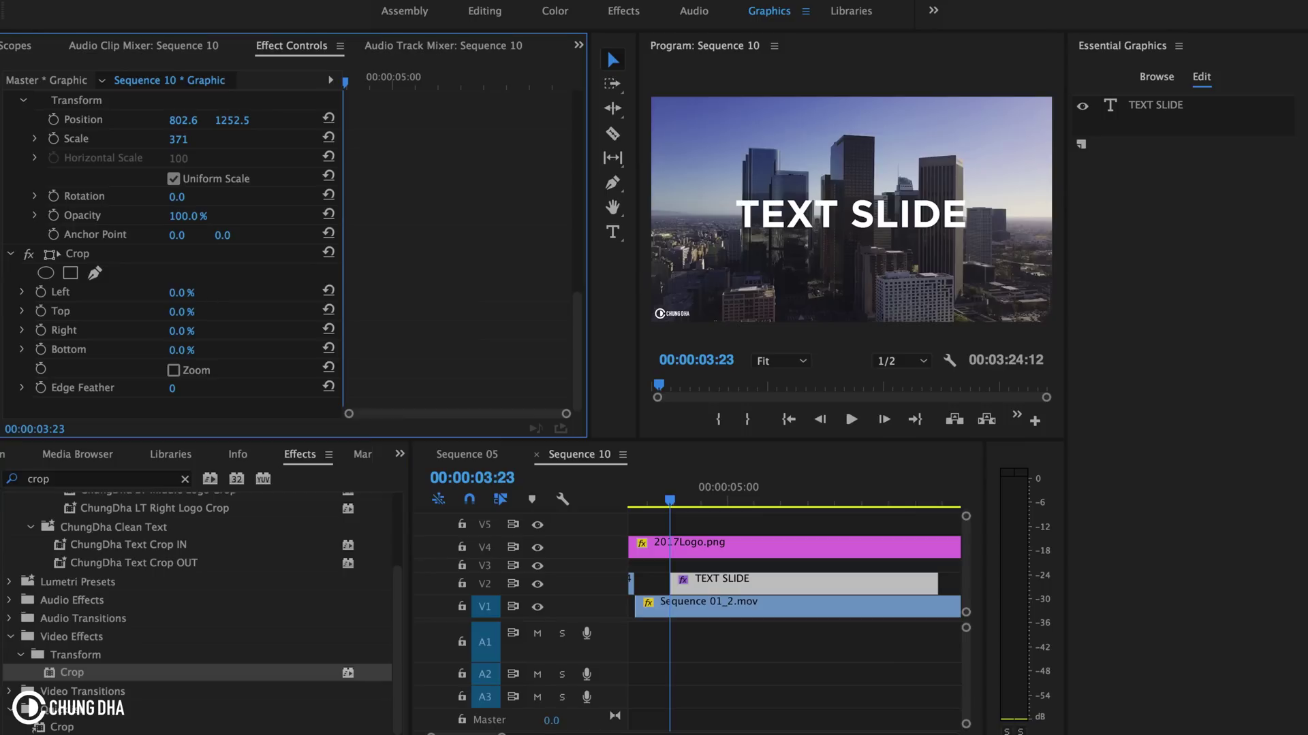
left_click_drag(181, 293, 211, 293)
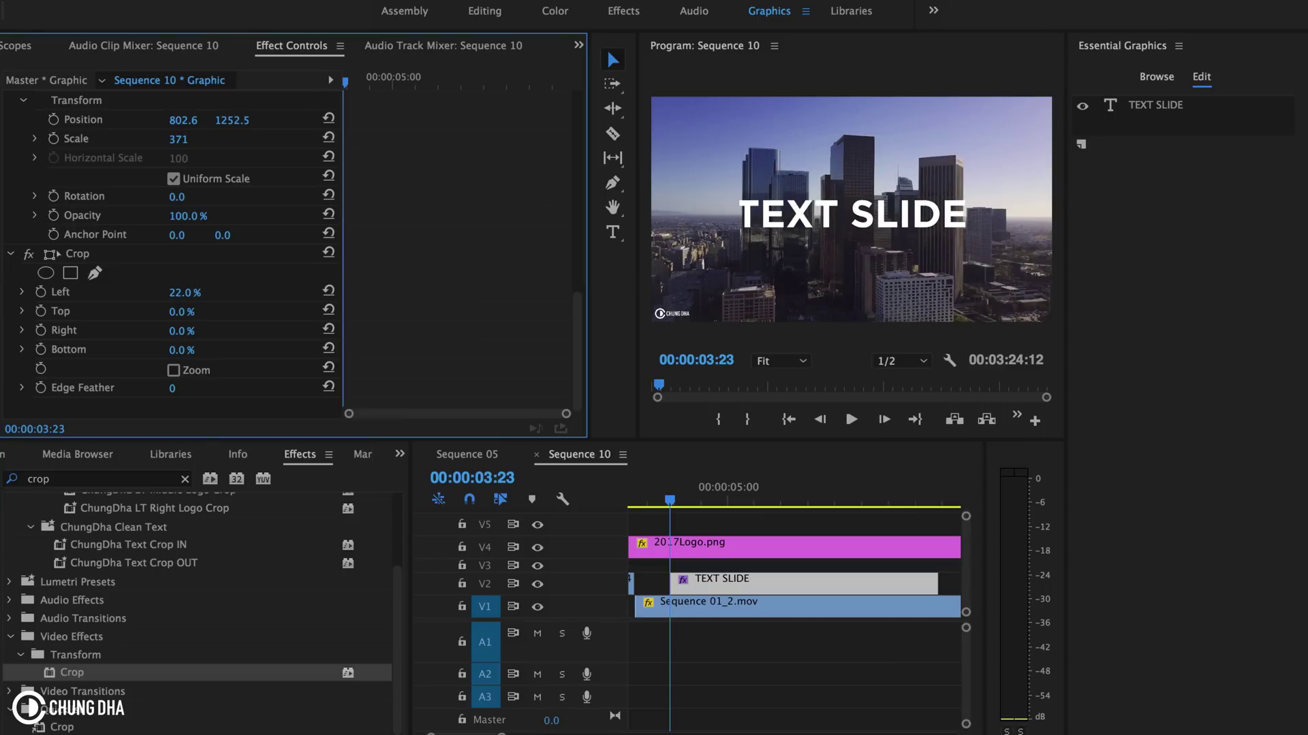
left_click_drag(178, 312, 196, 350)
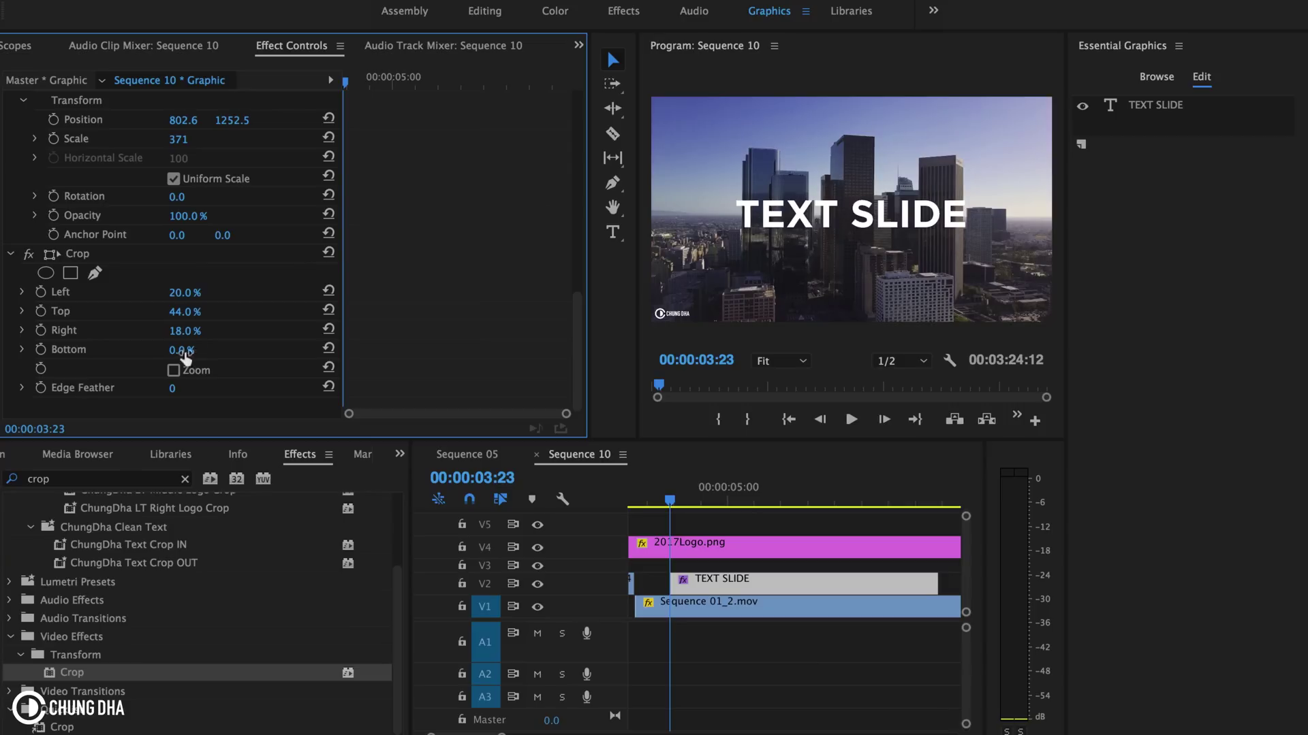
mouse_move(665, 496)
left_mouse_down()
mouse_move(713, 496)
mouse_move(671, 509)
left_mouse_up()
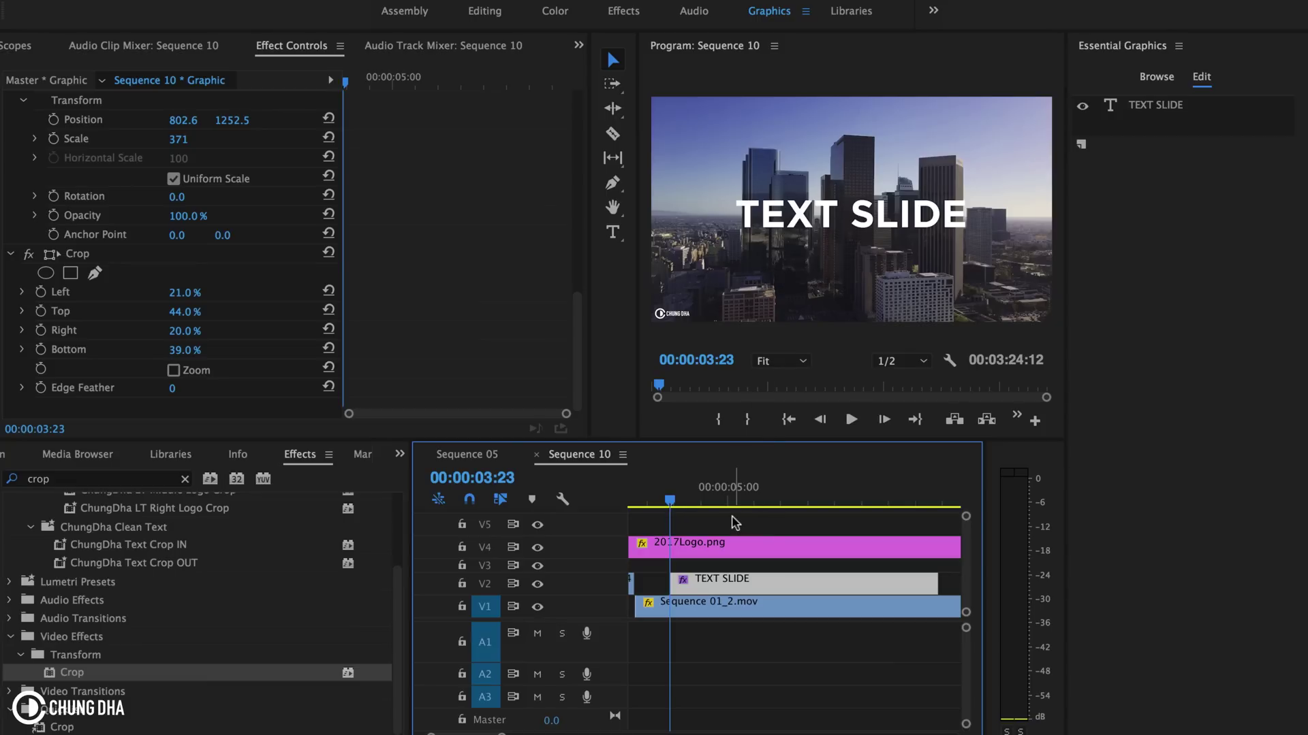
Set the title text's Transform position to 794.6, 1313.5.
scroll(507, 329, "up", 3)
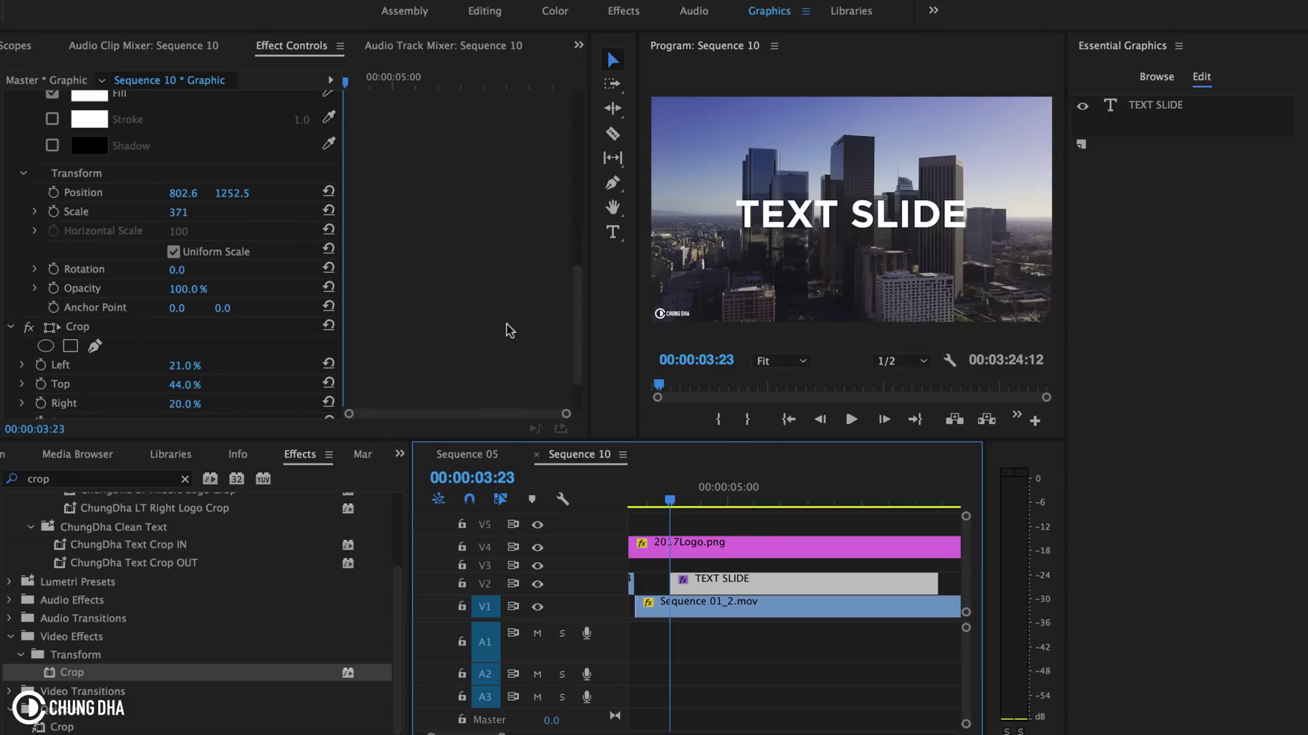
scroll(508, 330, "down", 3)
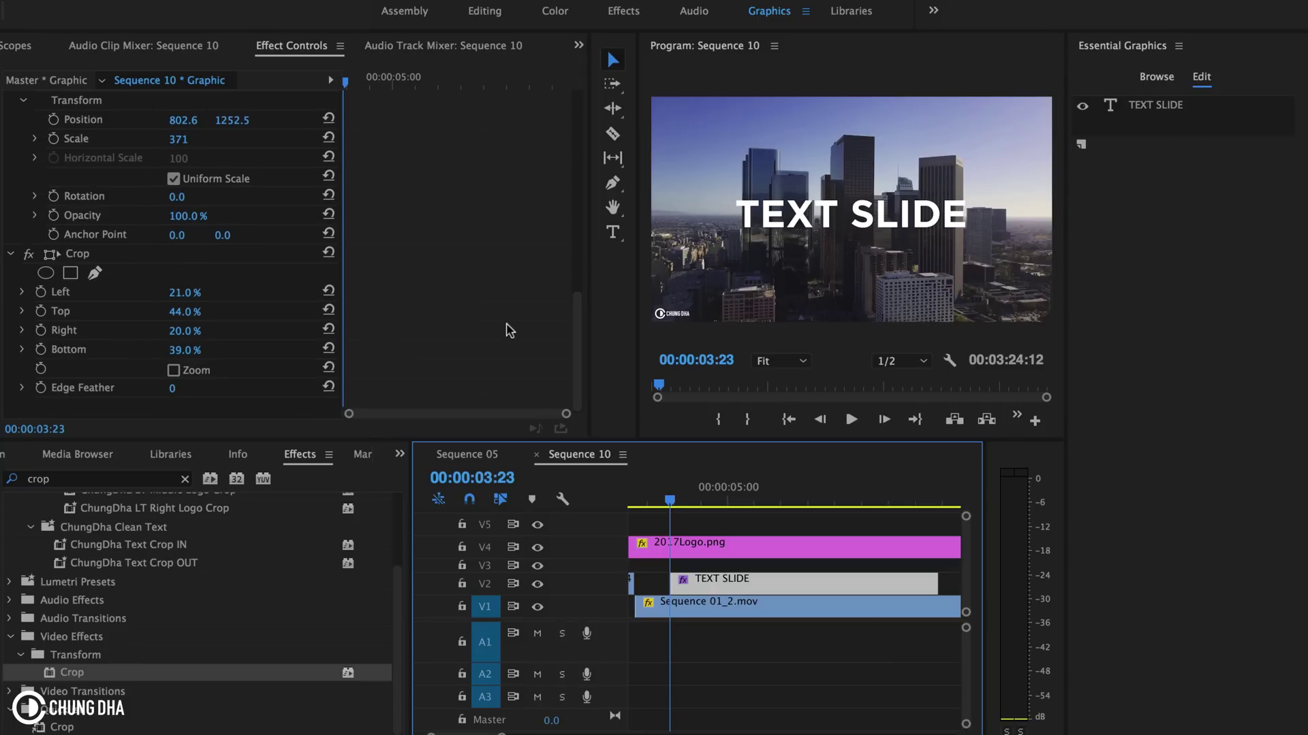
scroll(508, 329, "up", 4)
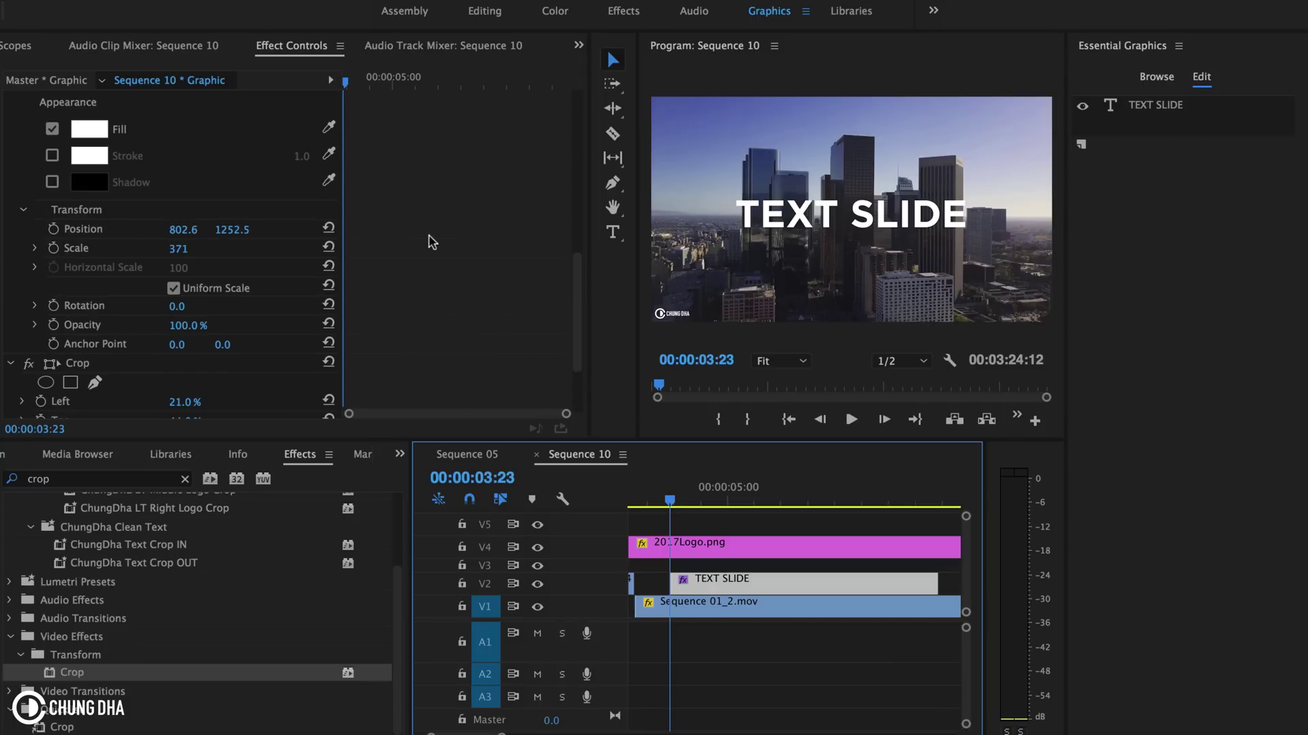
left_click_drag(238, 235, 313, 234)
mouse_move(184, 229)
left_mouse_down()
mouse_move(32, 229)
mouse_move(671, 230)
mouse_move(178, 230)
left_mouse_up()
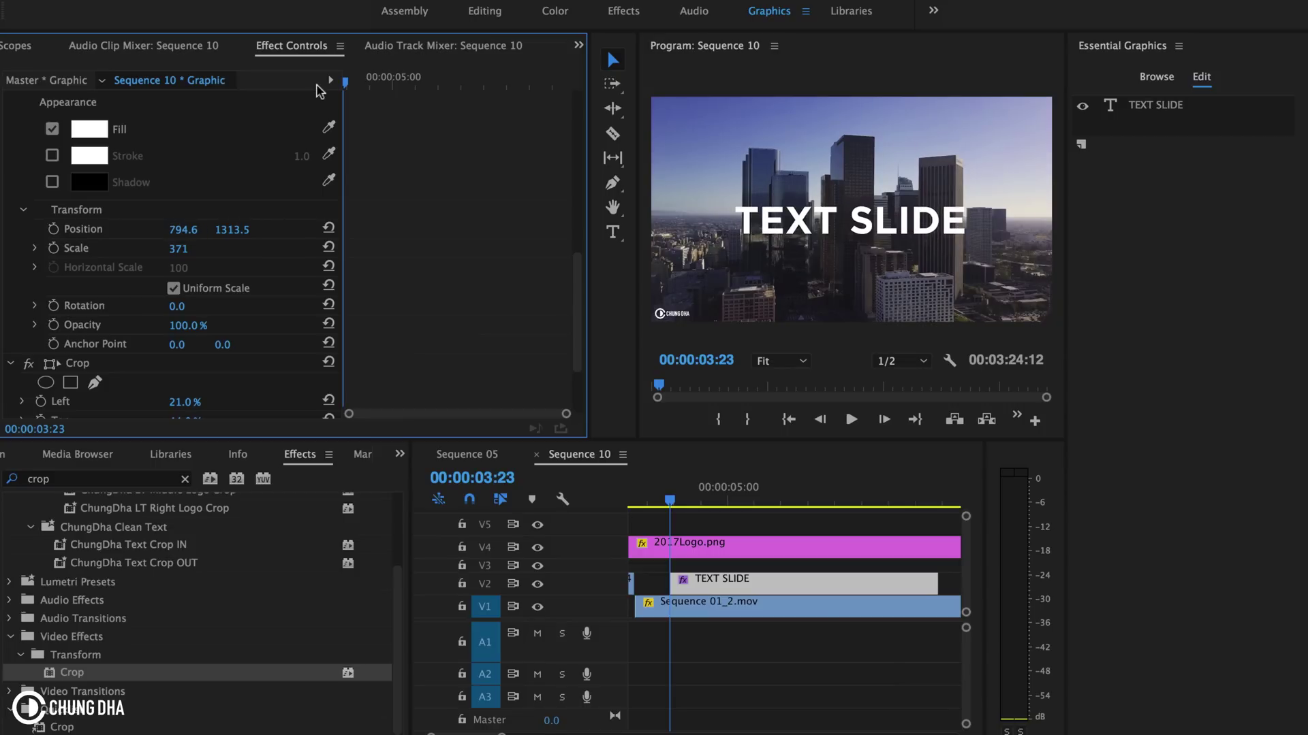
Advance to 00:00:04:13 and turn on Position animation for the title text to set a keyframe there.
key("shift+Right")
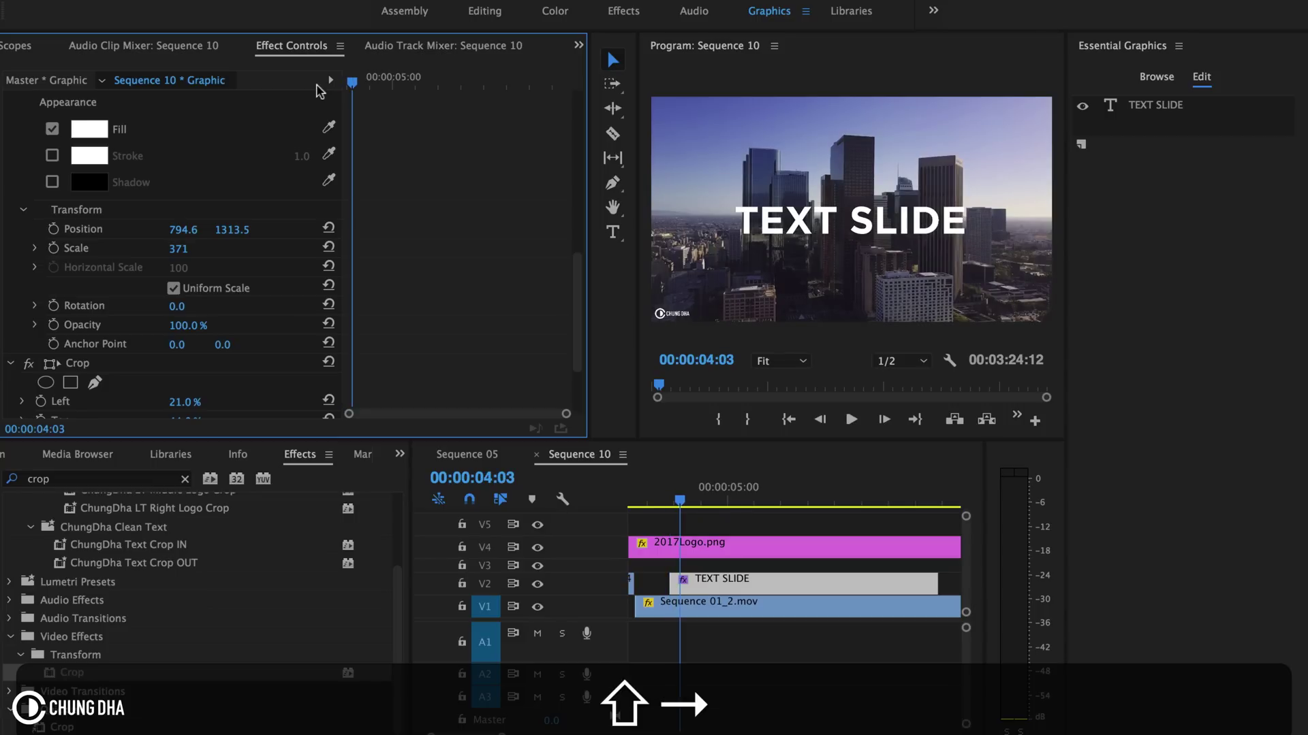
key("shift+Right")
key("shift+Right")
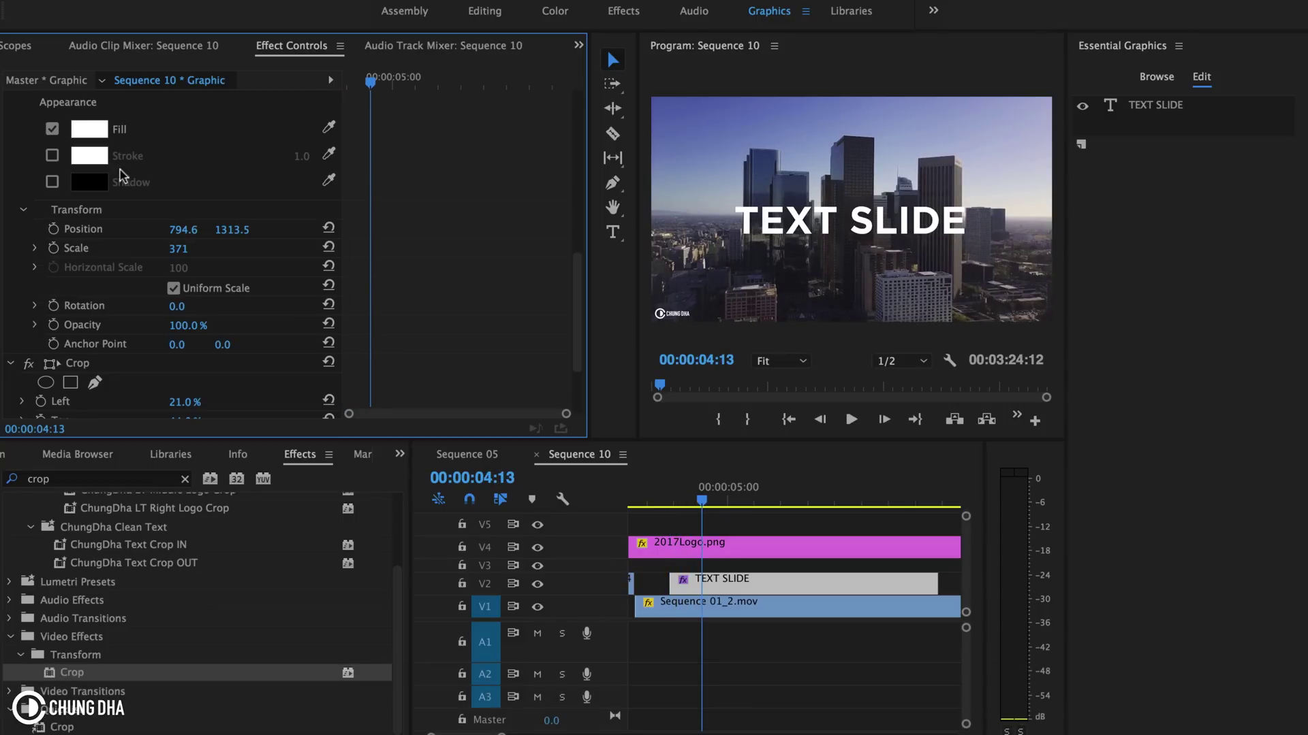
left_click(52, 230)
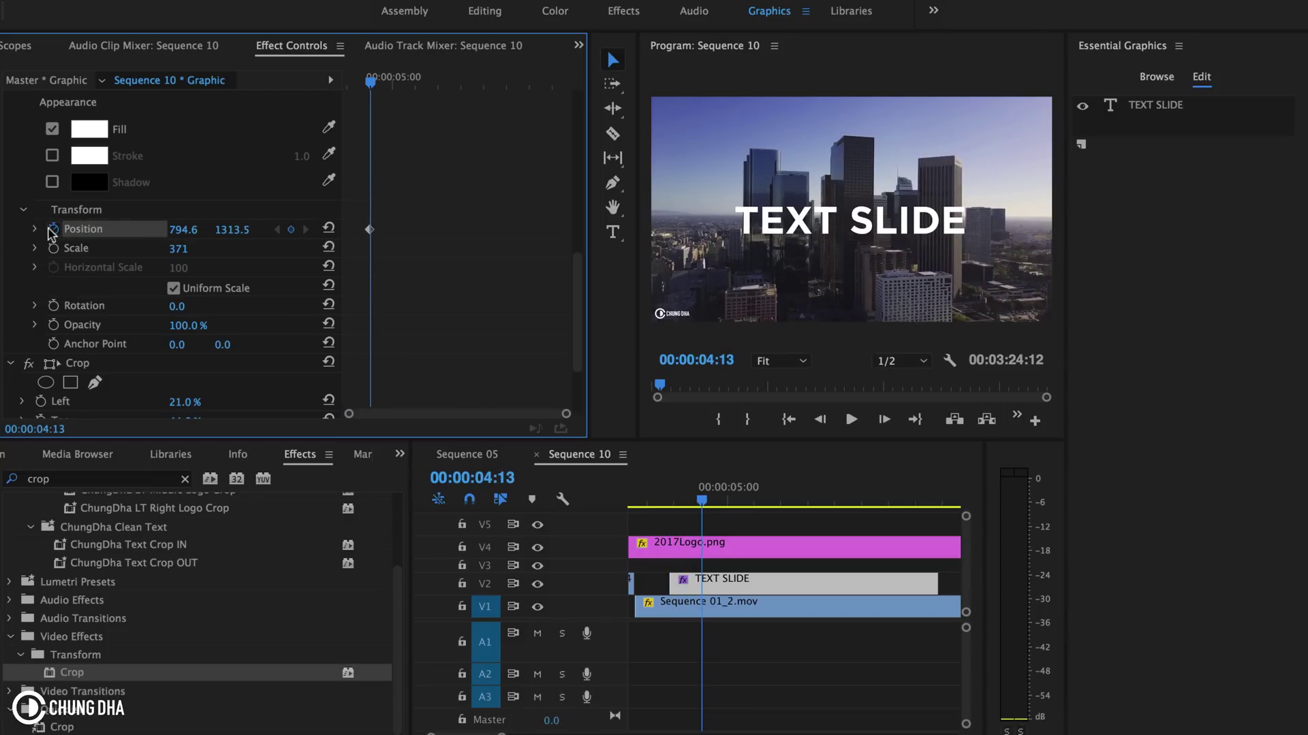
Try shifting the title text upward at the clip's start, 00:00:03:23, and undo the shift.
left_click_drag(372, 81, 314, 92)
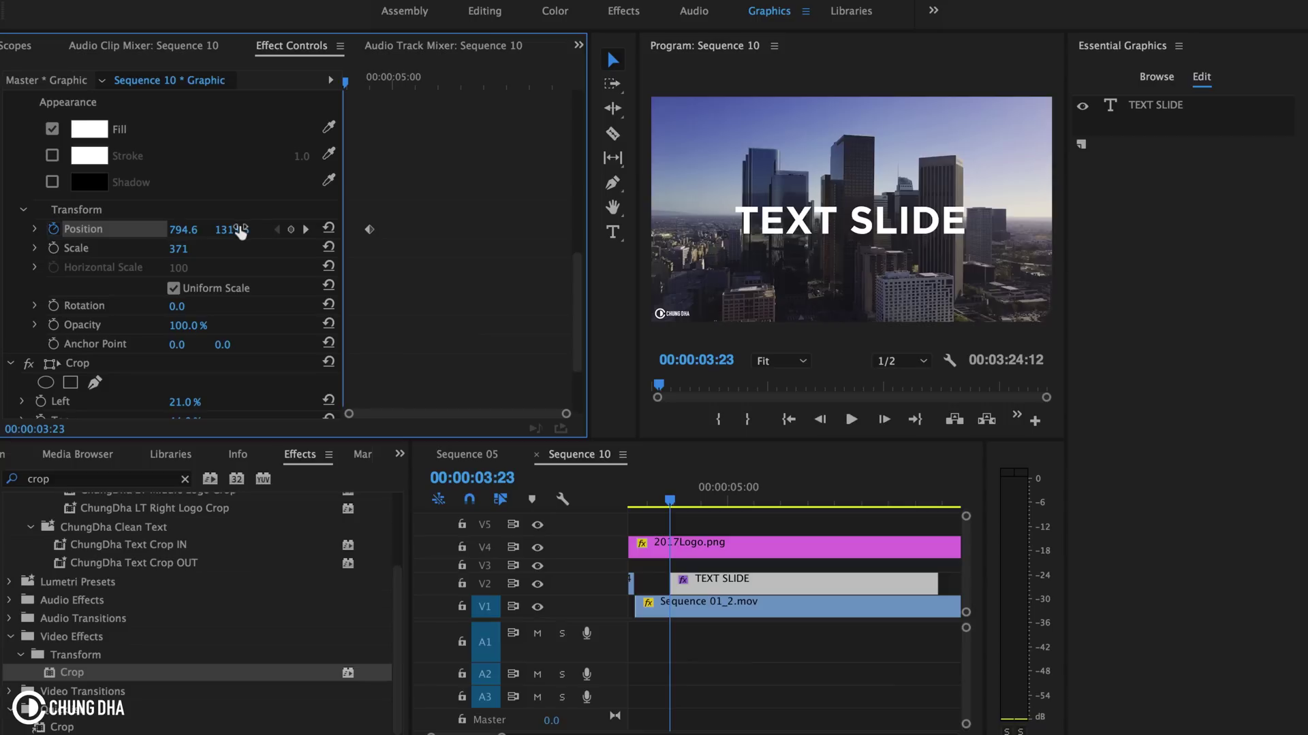
left_click_drag(241, 232, 92, 232)
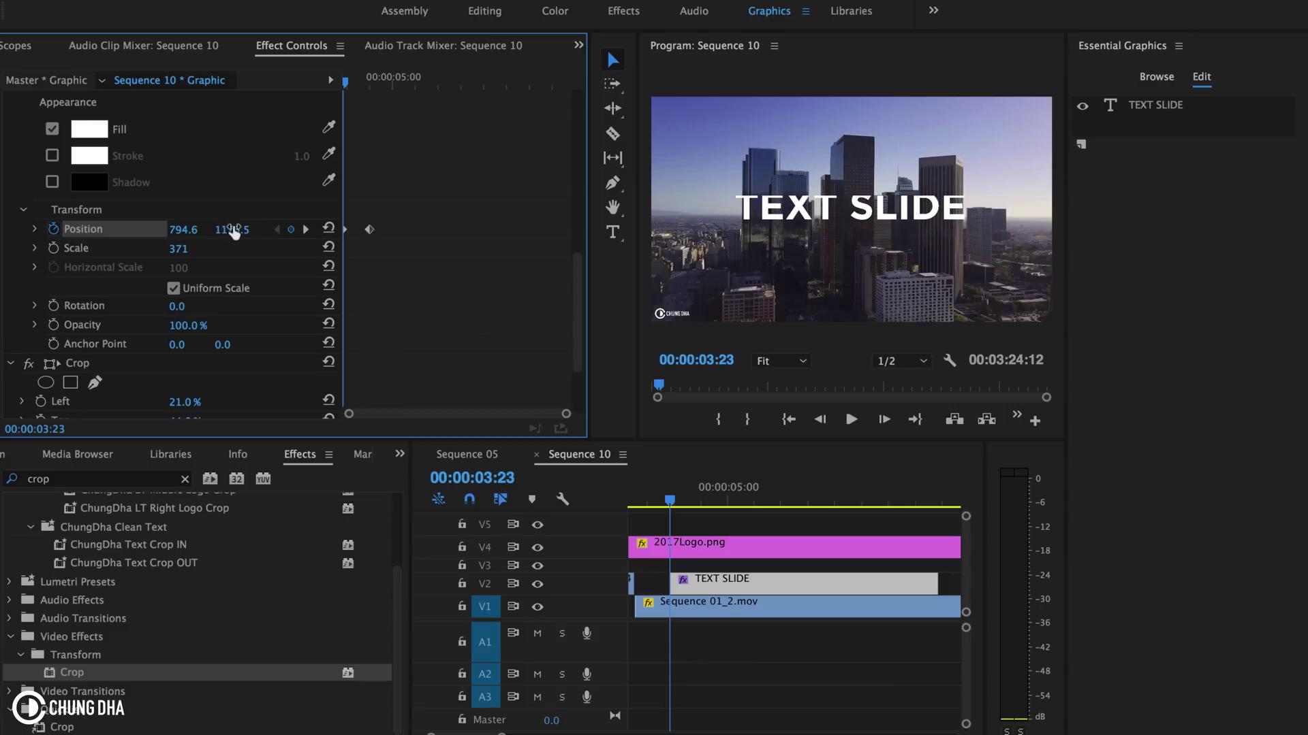
key("super+z")
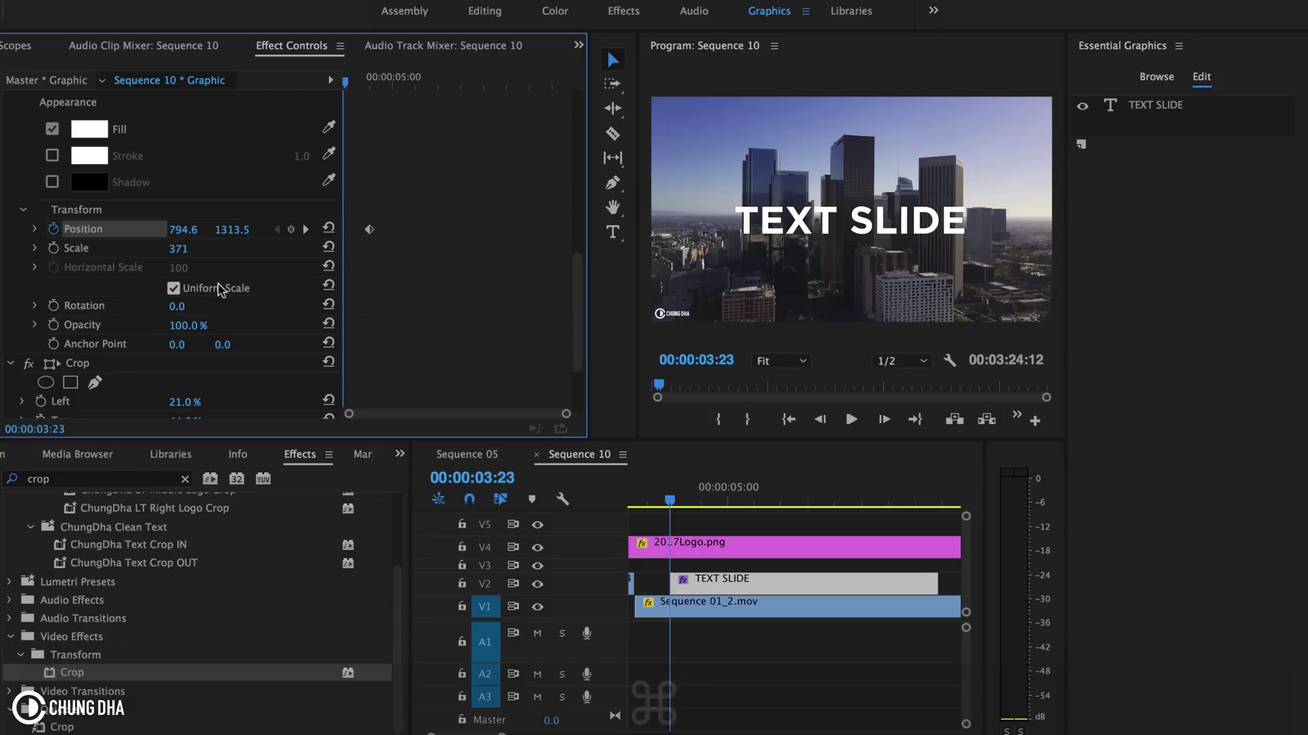
Set the Crop effect's Top value to 48% on the title clip.
scroll(205, 293, "down", 3)
left_click_drag(184, 312, 167, 311)
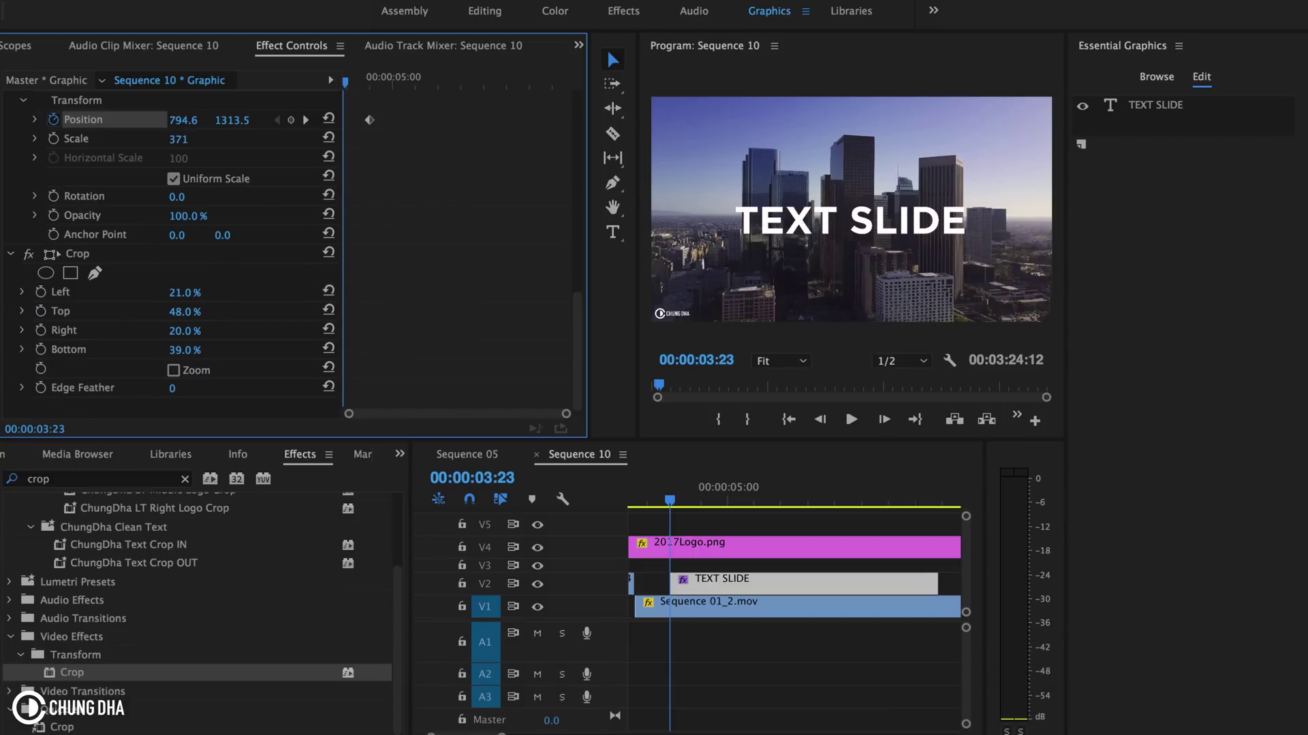
At the title clip's start, 00:00:03:23, set the text's Transform Position to 794.6, 1030.5.
scroll(491, 233, "up", 5)
scroll(487, 230, "down", 4)
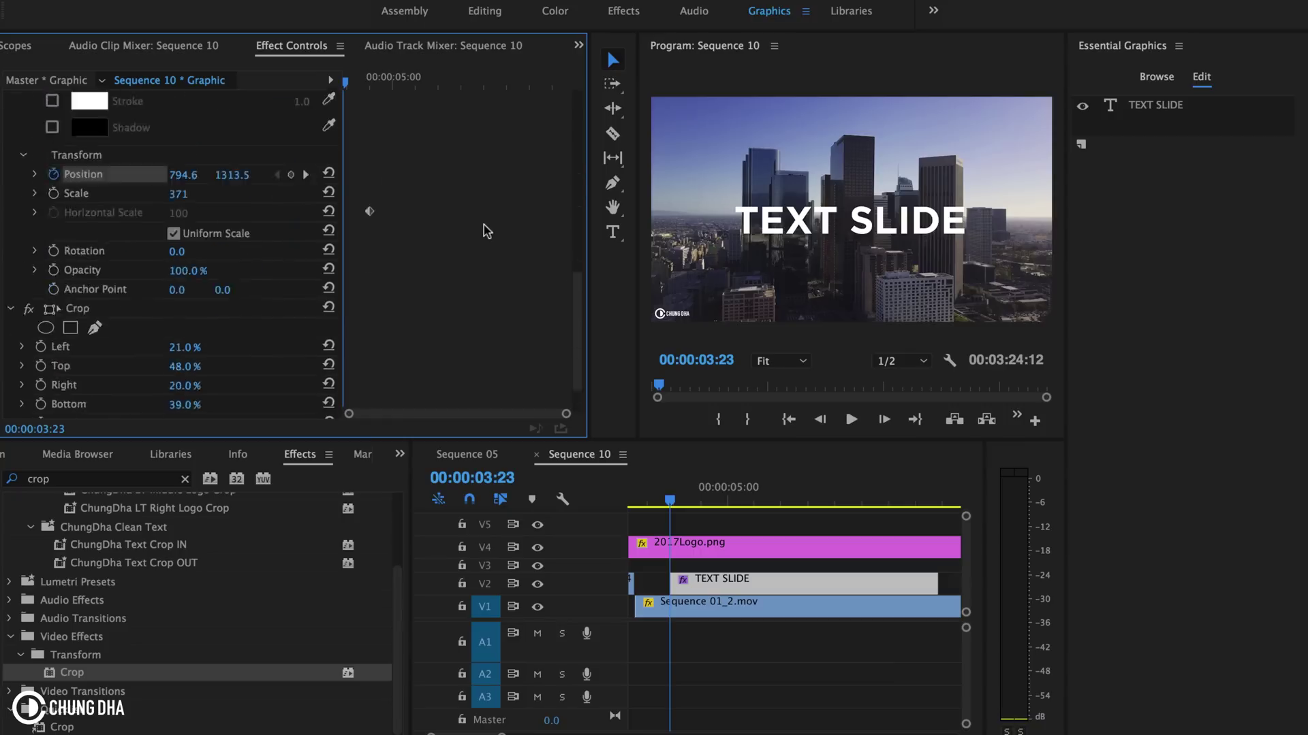
scroll(486, 232, "down", 2)
scroll(471, 164, "up", 6)
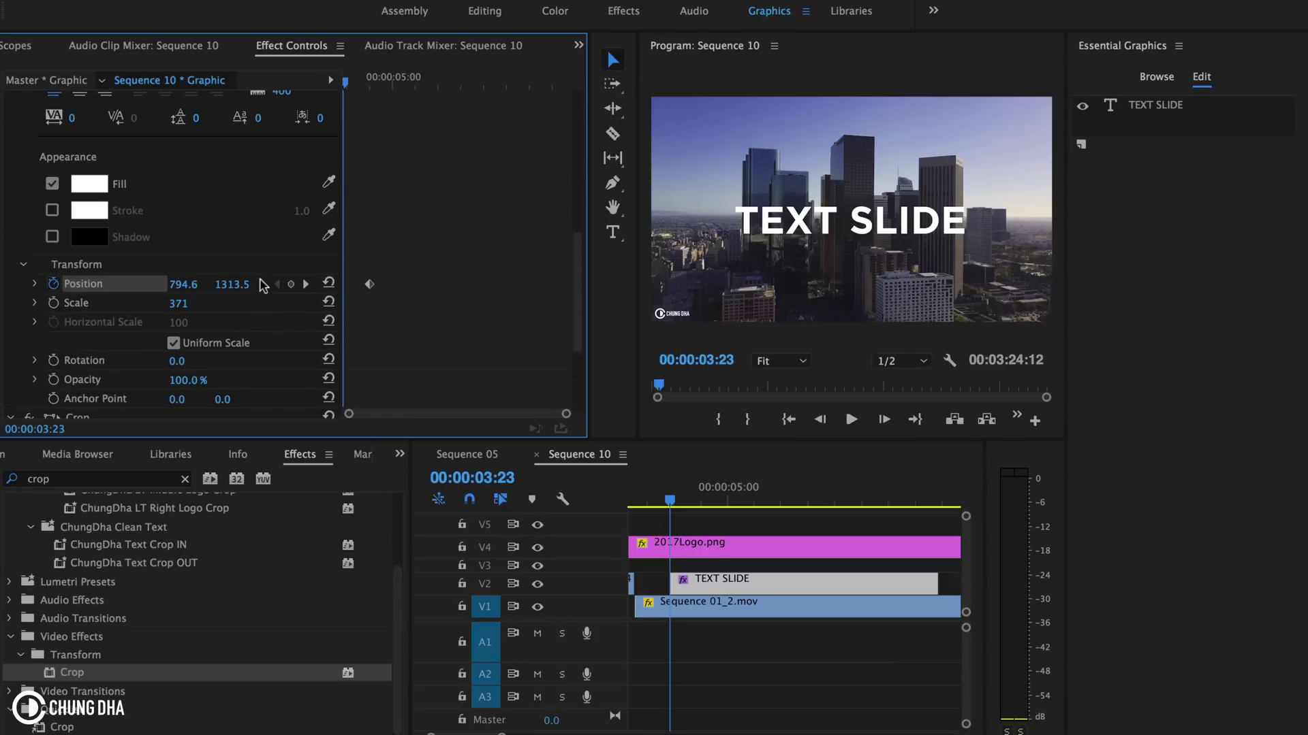
left_click_drag(241, 290, 61, 284)
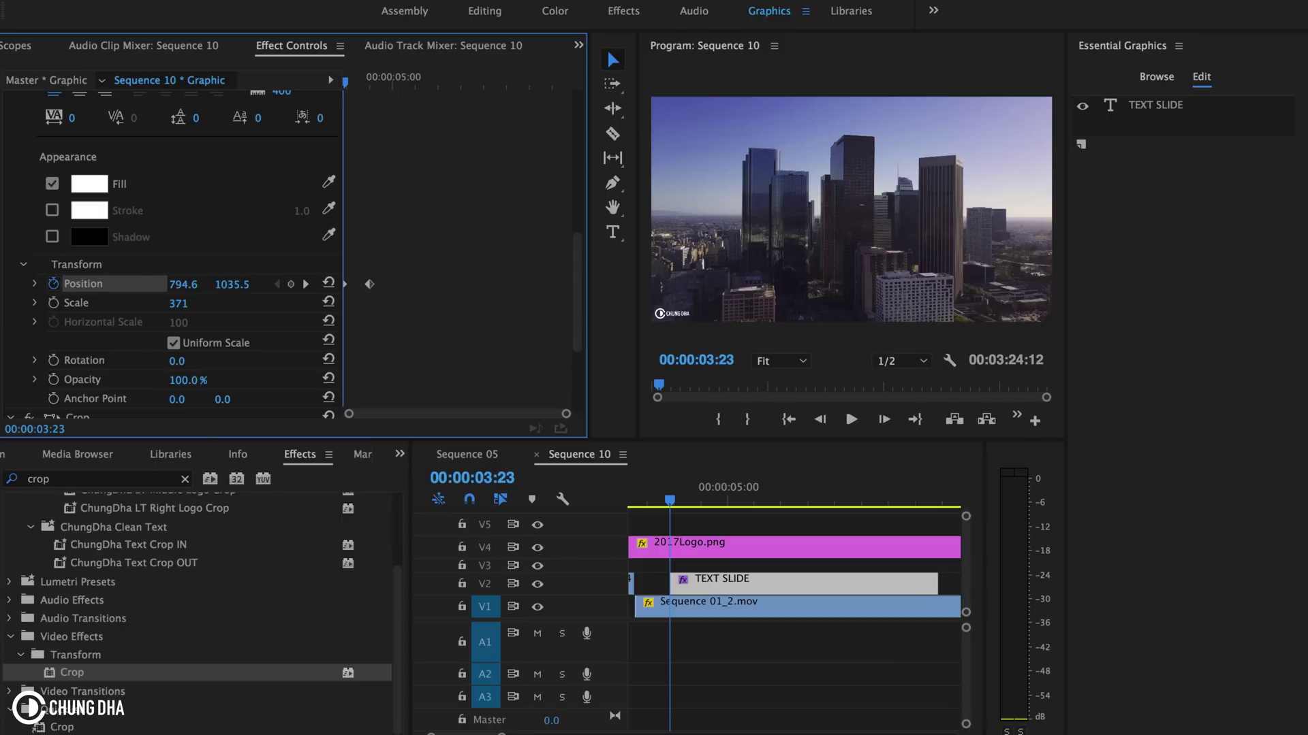
left_click_drag(232, 284, 310, 308)
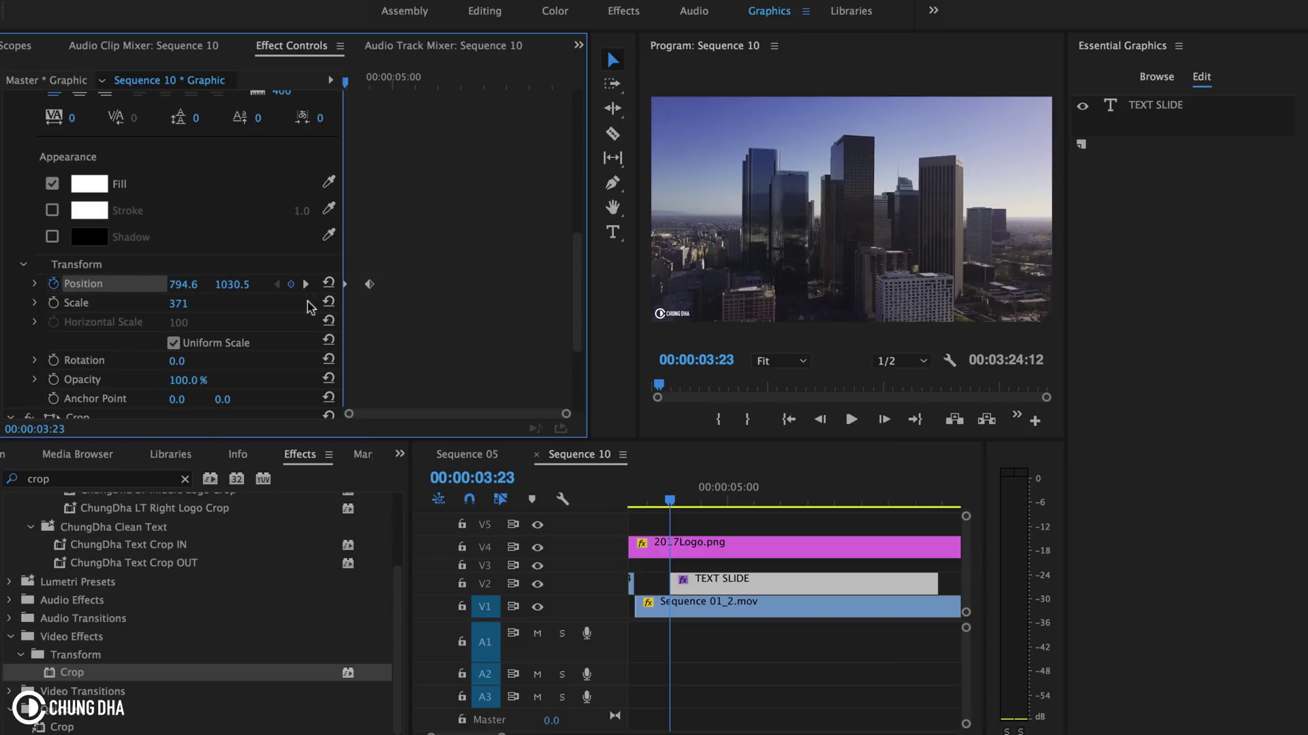
Apply easing temporal interpolation to the second Position keyframe so the slide slows into it.
right_click(370, 286)
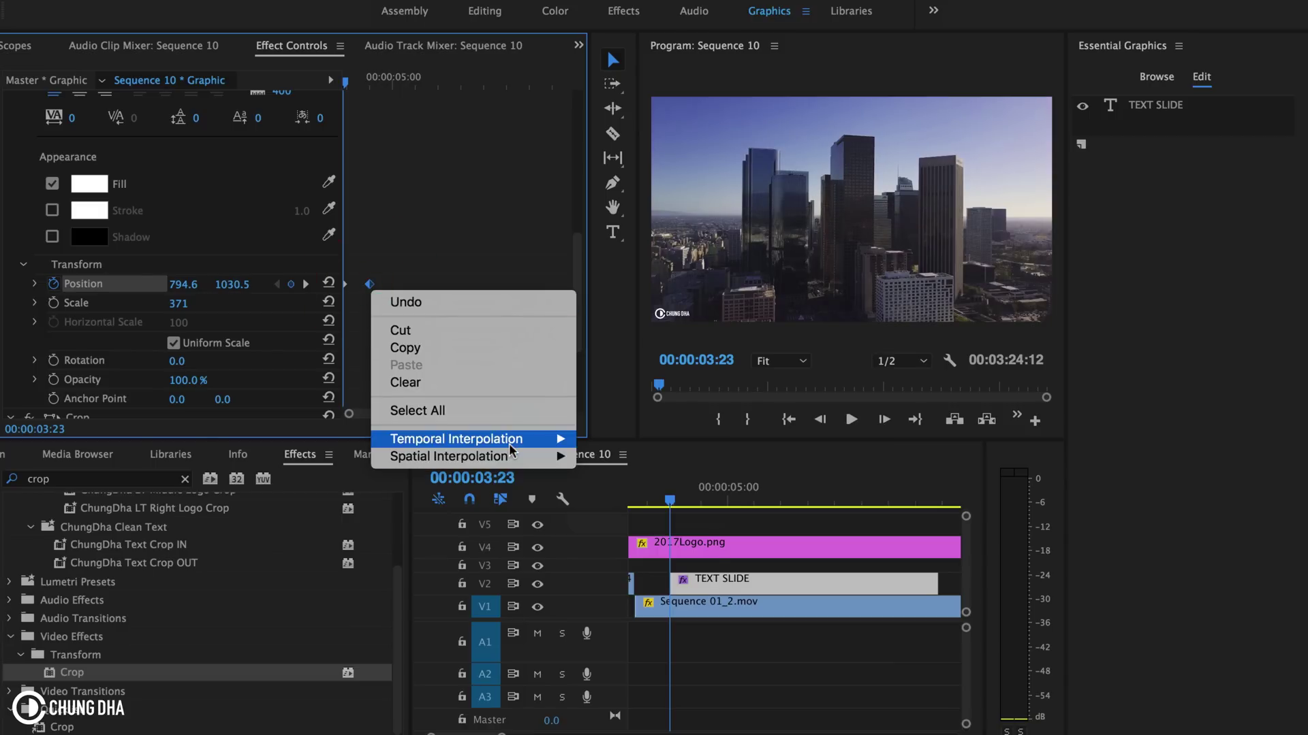
mouse_move(552, 439)
left_click(647, 538)
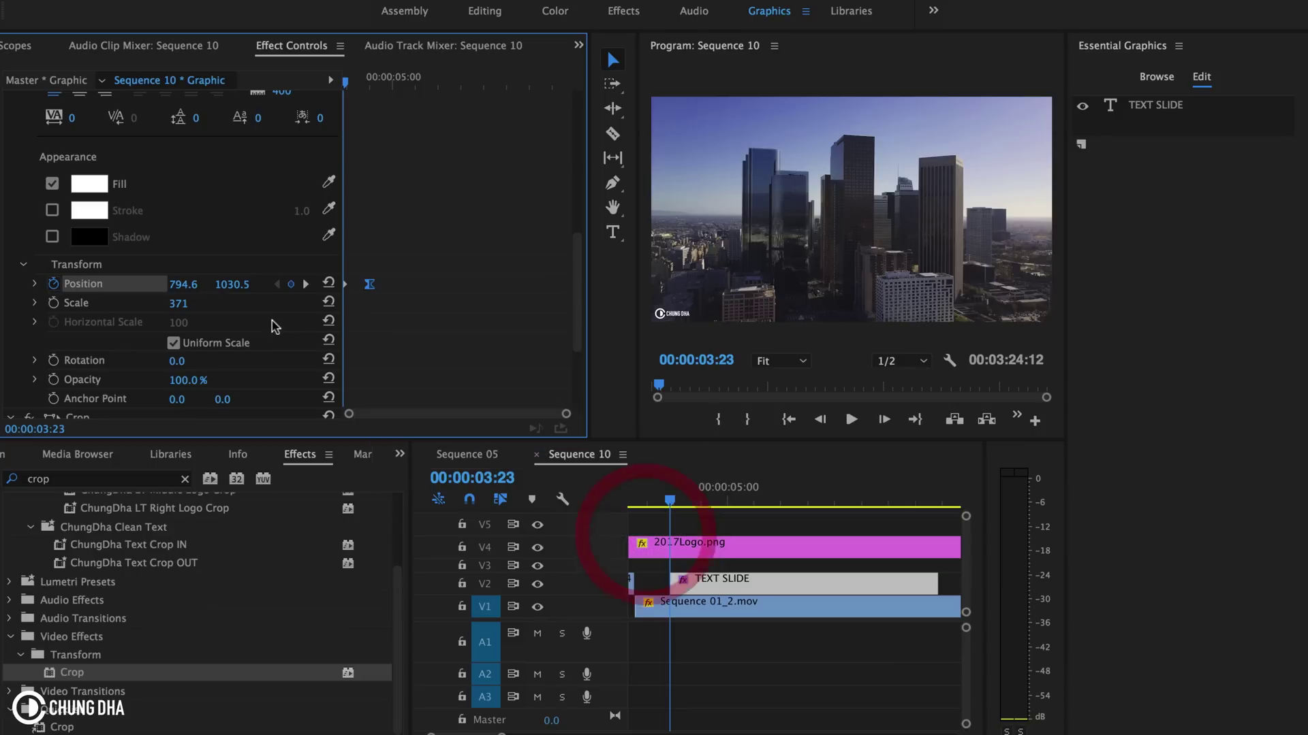
Expand the Position velocity graph and stretch the second keyframe's incoming handle toward the clip's start for a steep early peak.
left_click(34, 285)
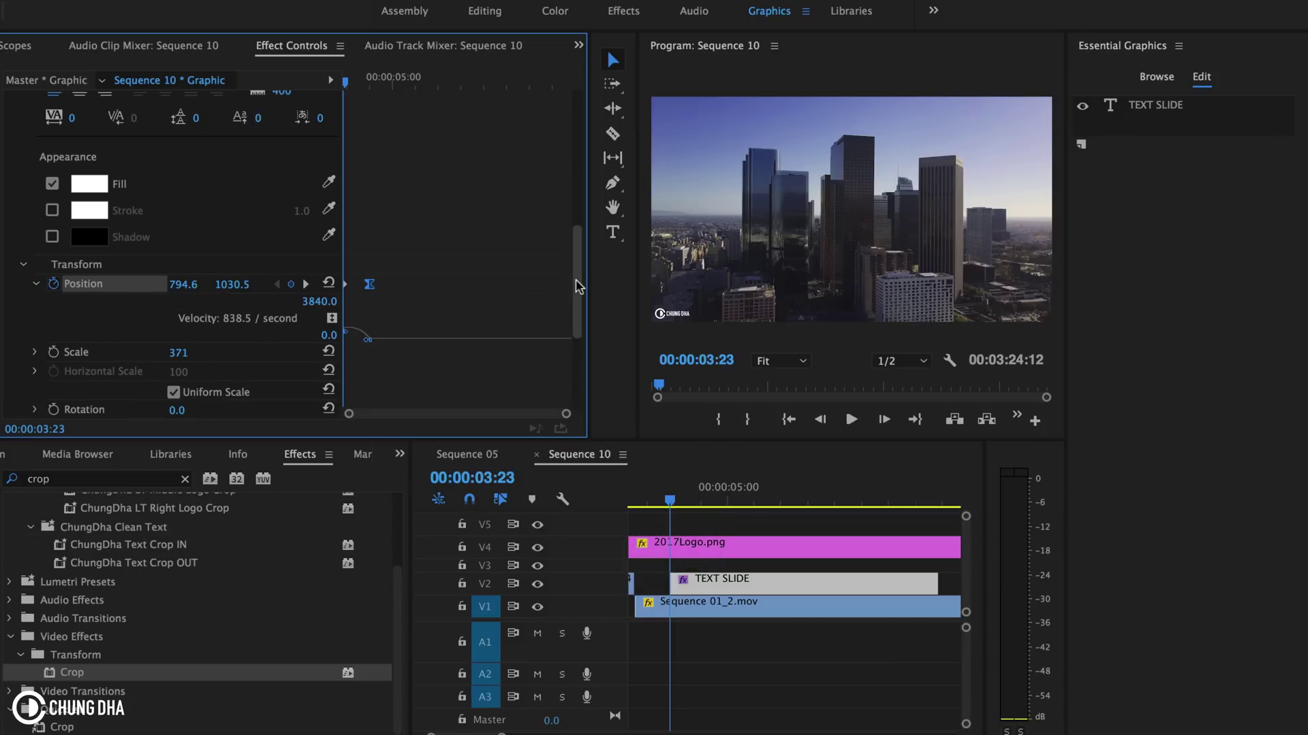
left_click_drag(576, 305, 577, 320)
left_click_drag(562, 413, 441, 414)
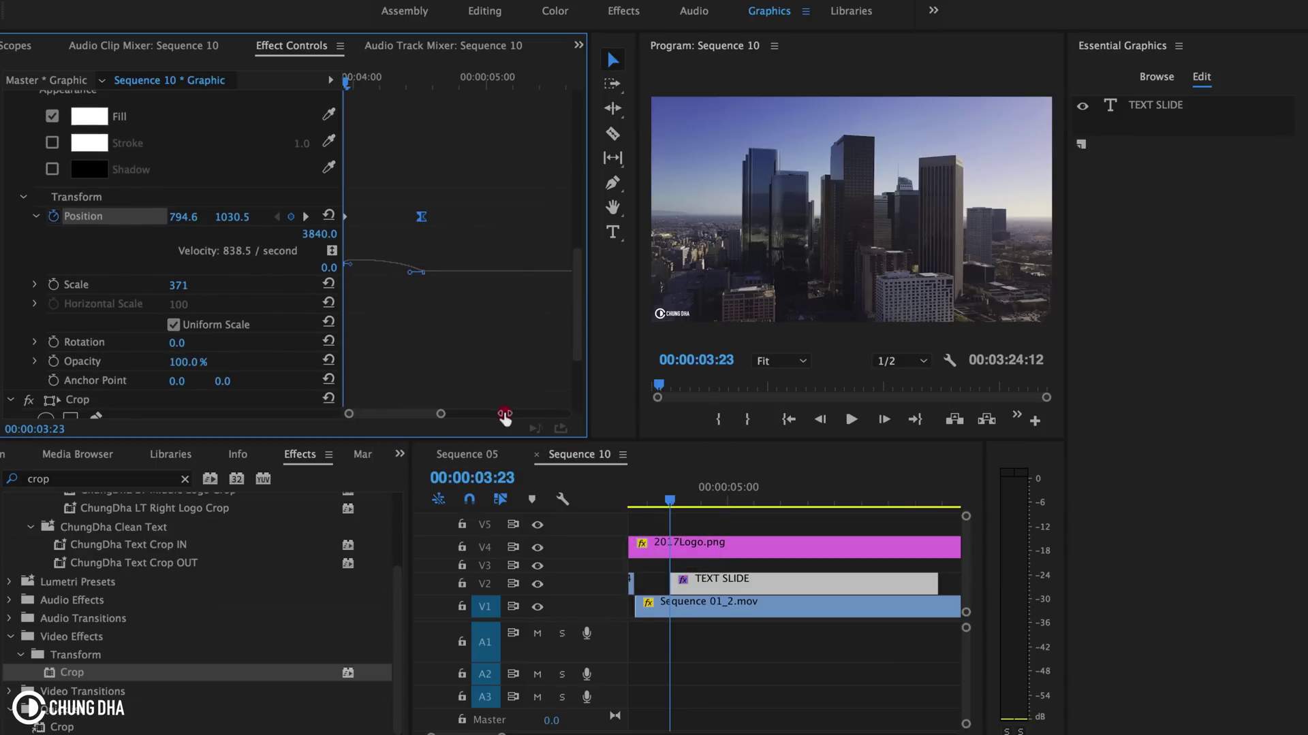
left_click(398, 274)
left_click_drag(398, 273, 383, 275)
Play the title's slide-in animation from the clip's start.
left_click_drag(349, 82, 283, 105)
key("space")
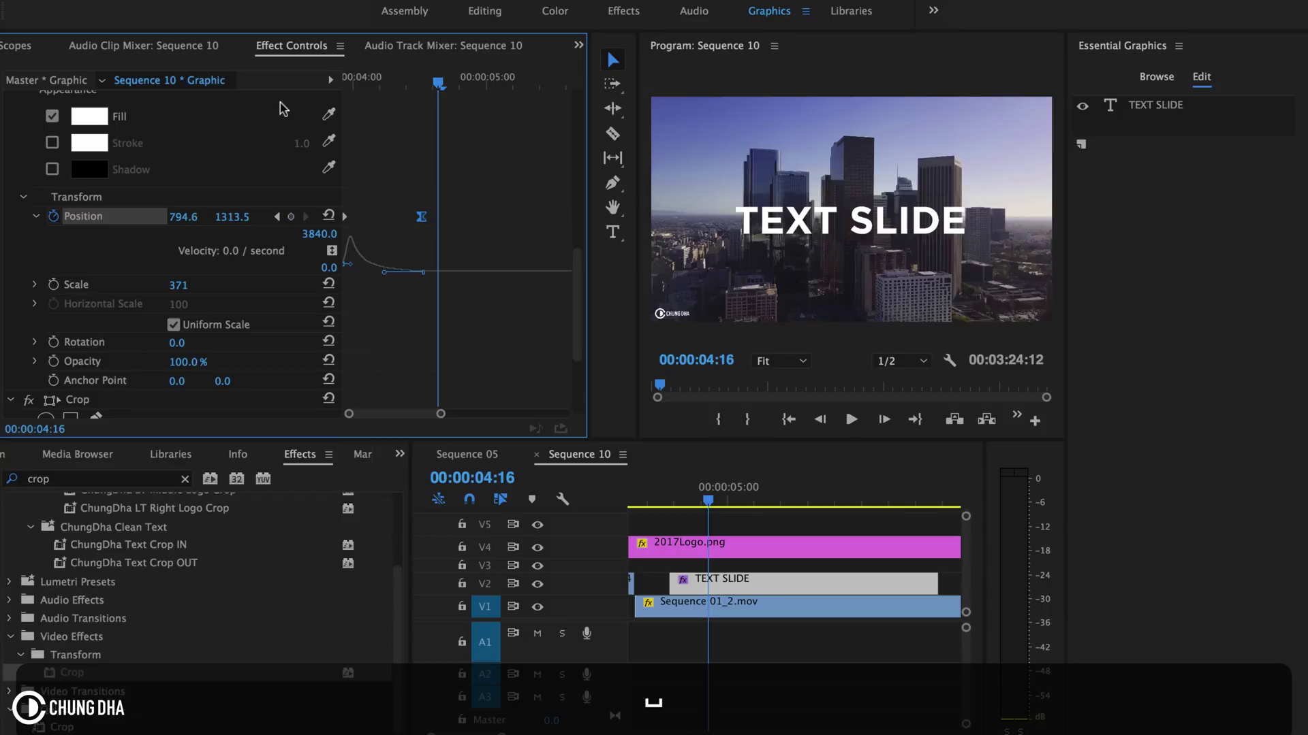
key("space")
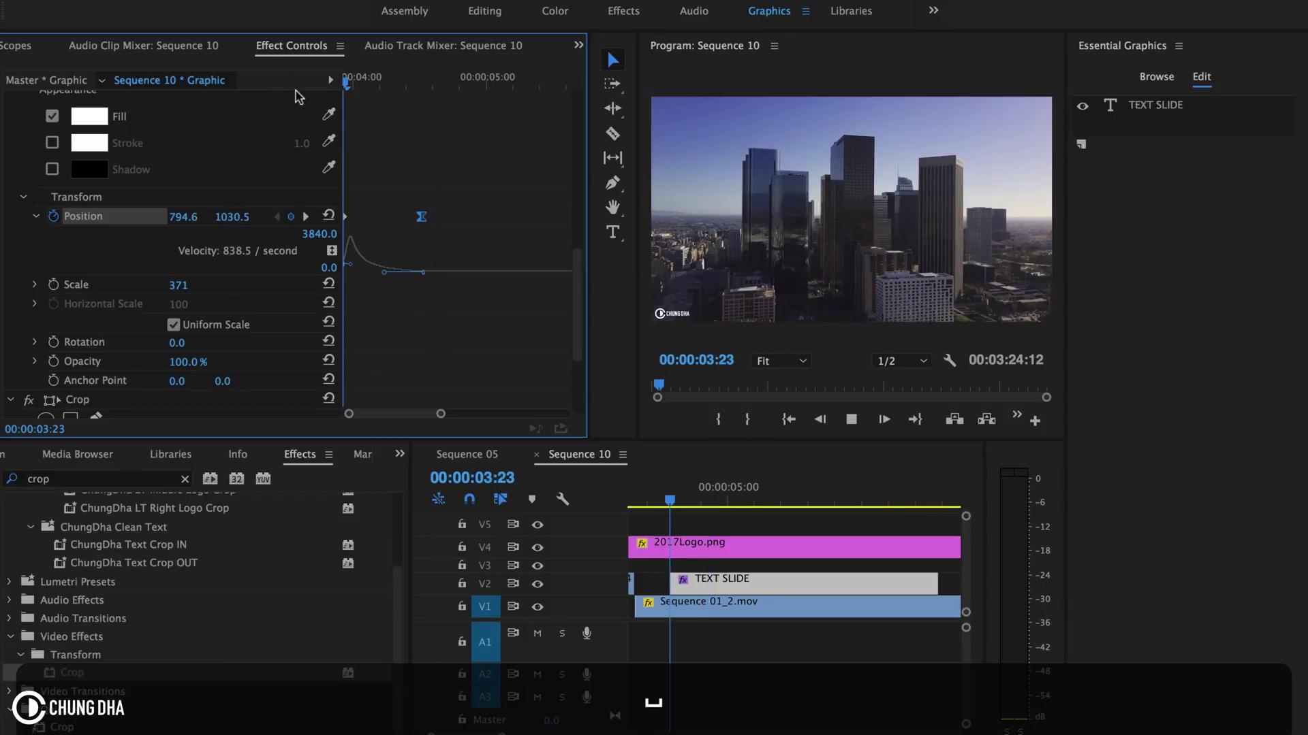
key("space")
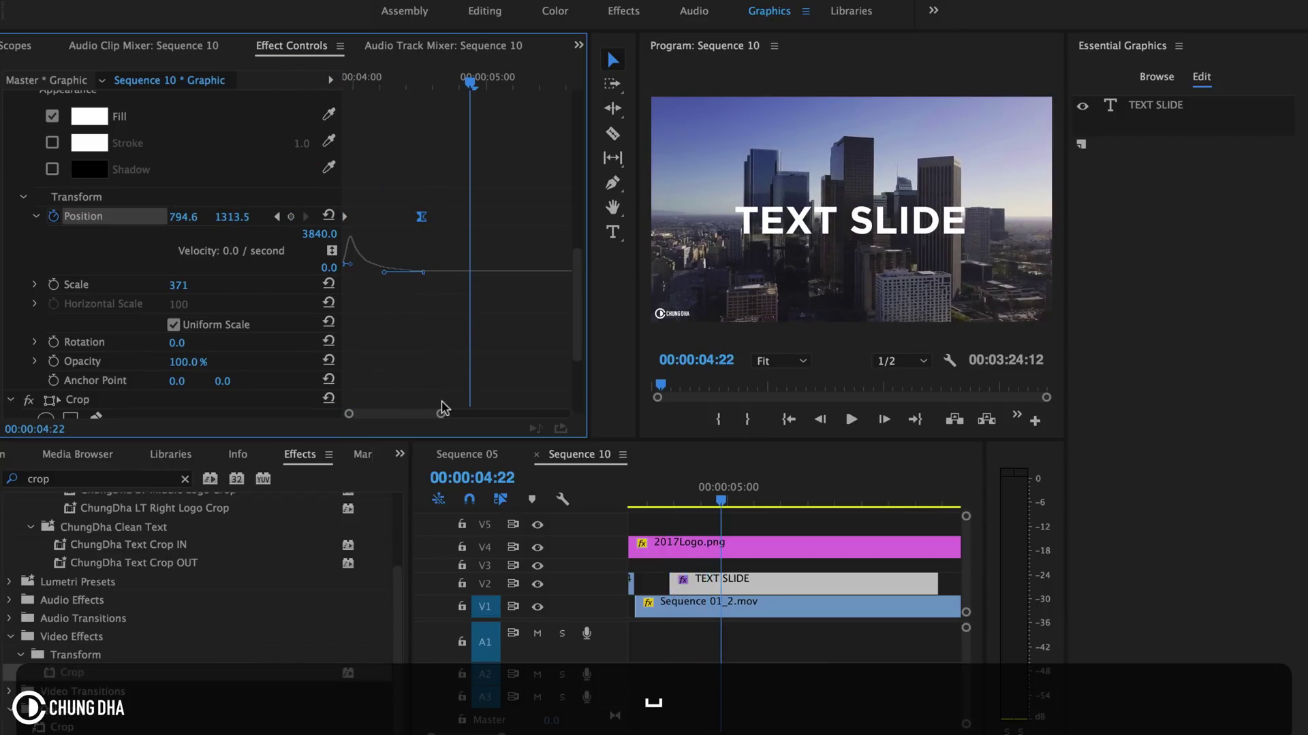
Split the TEXT SLIDE clip on V2 at 00:00:05:17.
left_click_drag(438, 414, 346, 414)
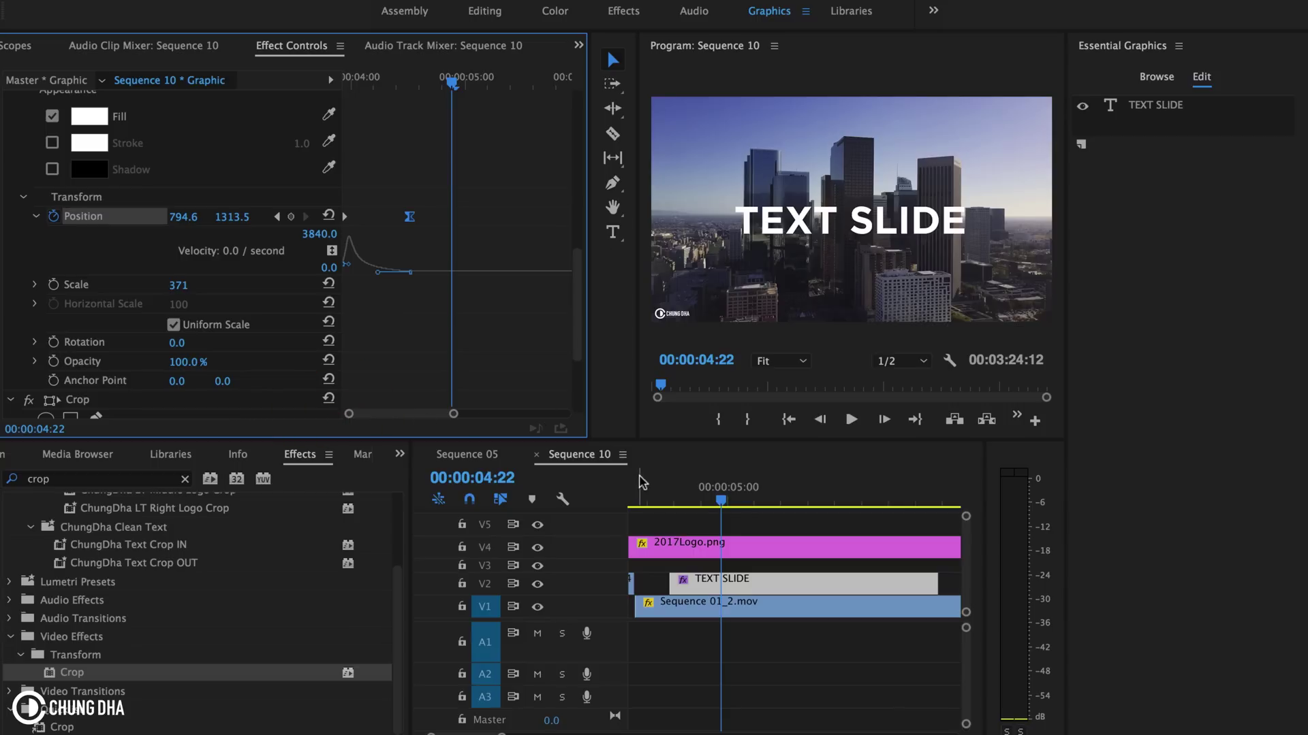
left_click_drag(455, 82, 542, 96)
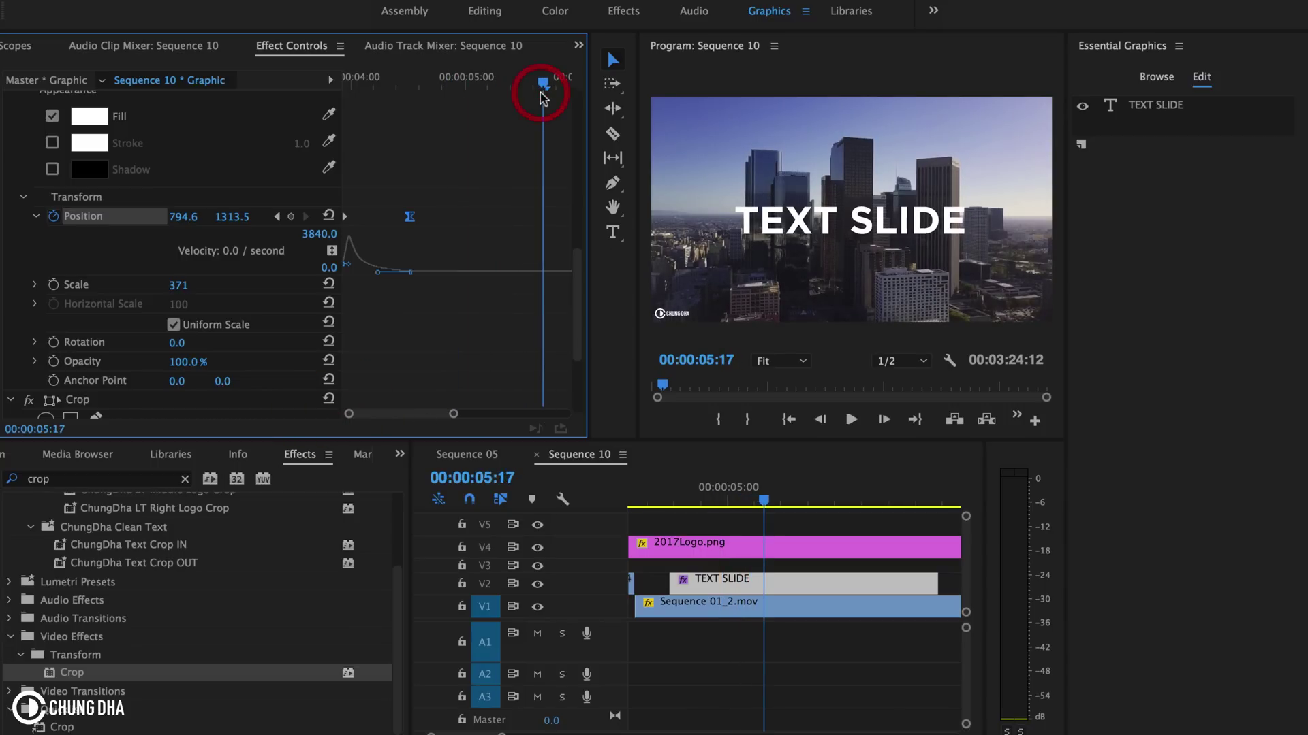
left_click(817, 581)
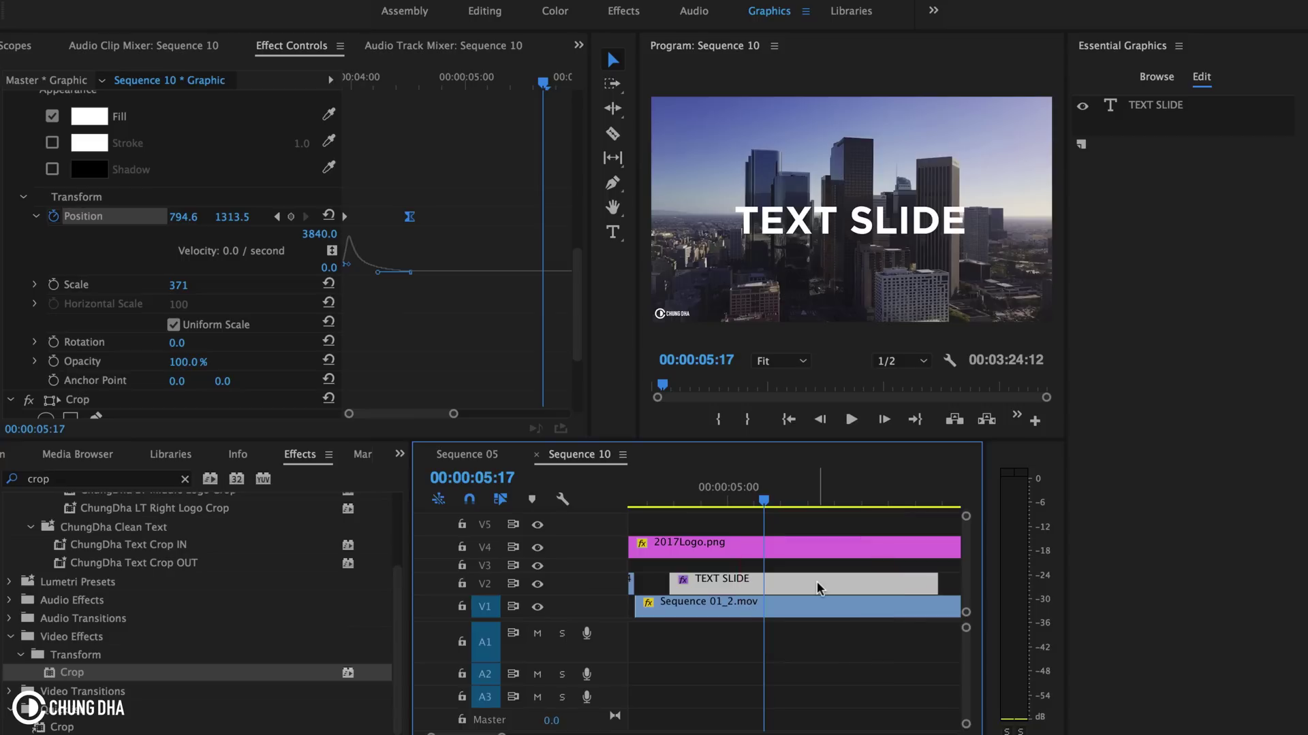
key("super+k")
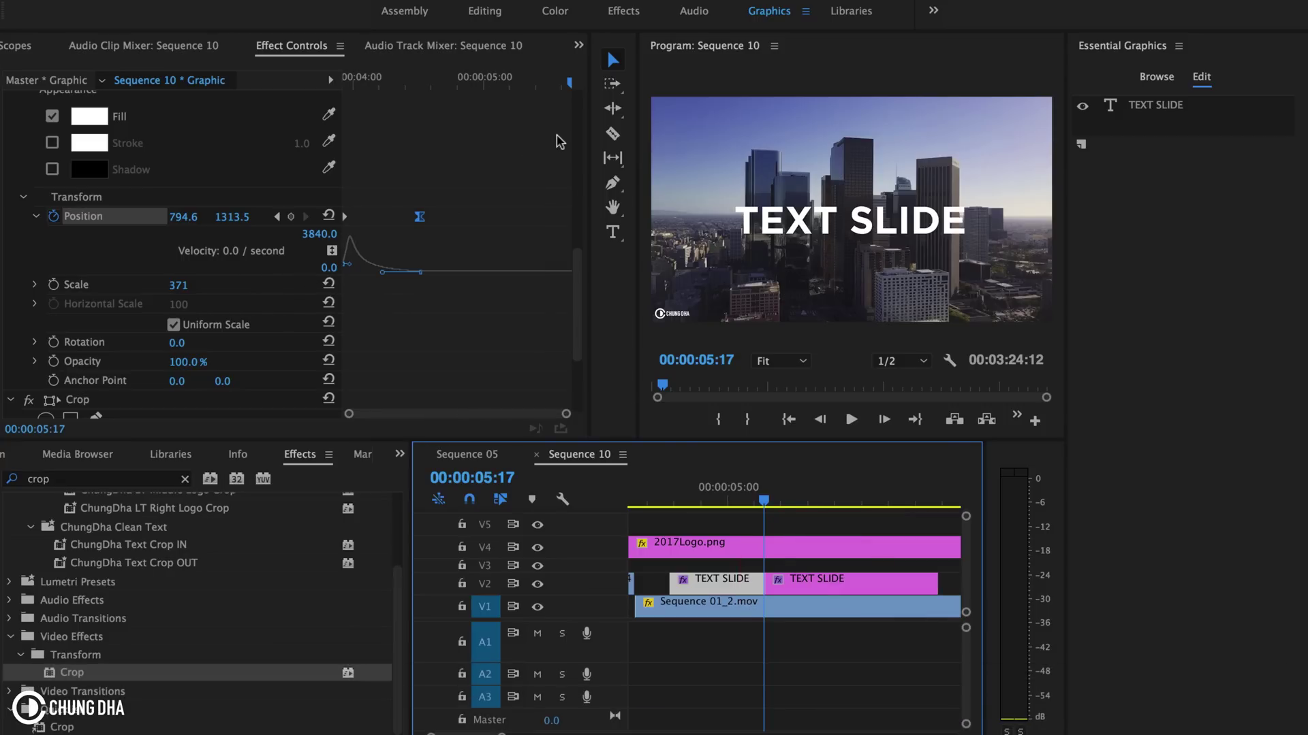
Step back 15 frames from the cut to 00:00:05:02 and add a Position keyframe for the first title's text.
key("shift")
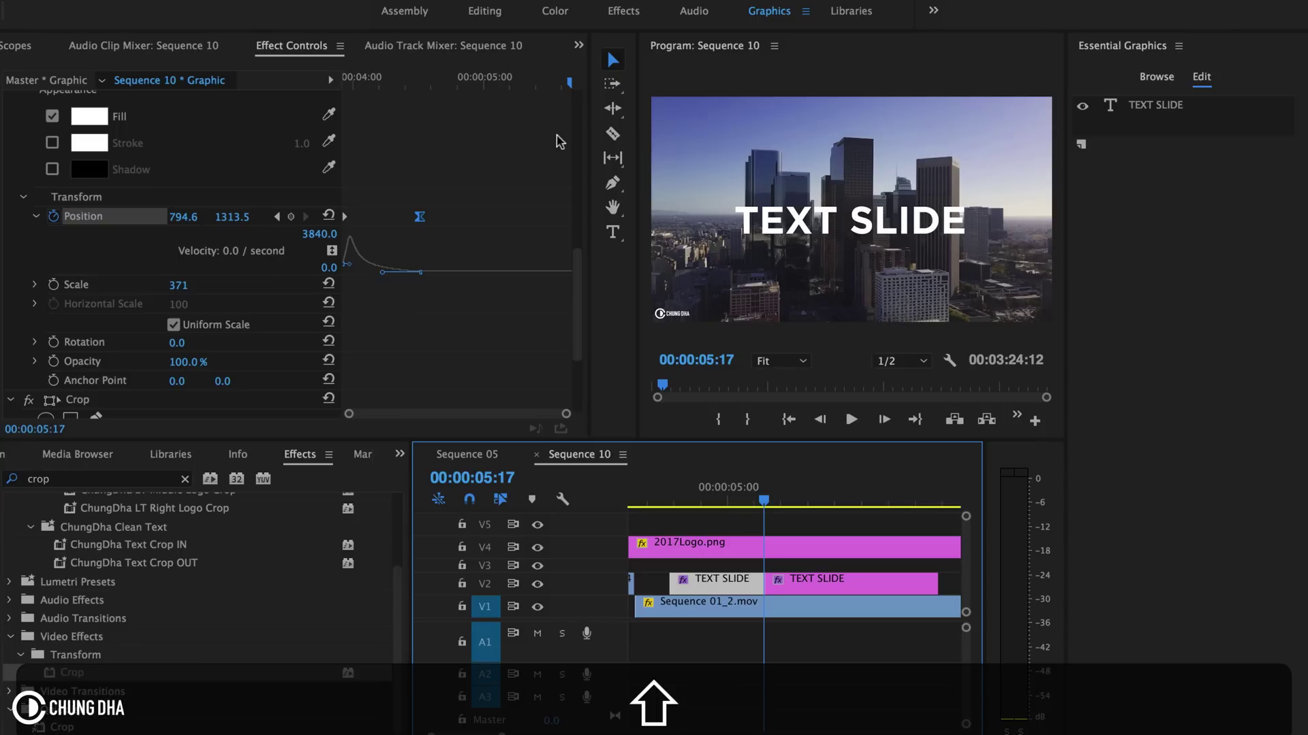
key("shift+Left")
key("shift+Left")
key("shift+Left")
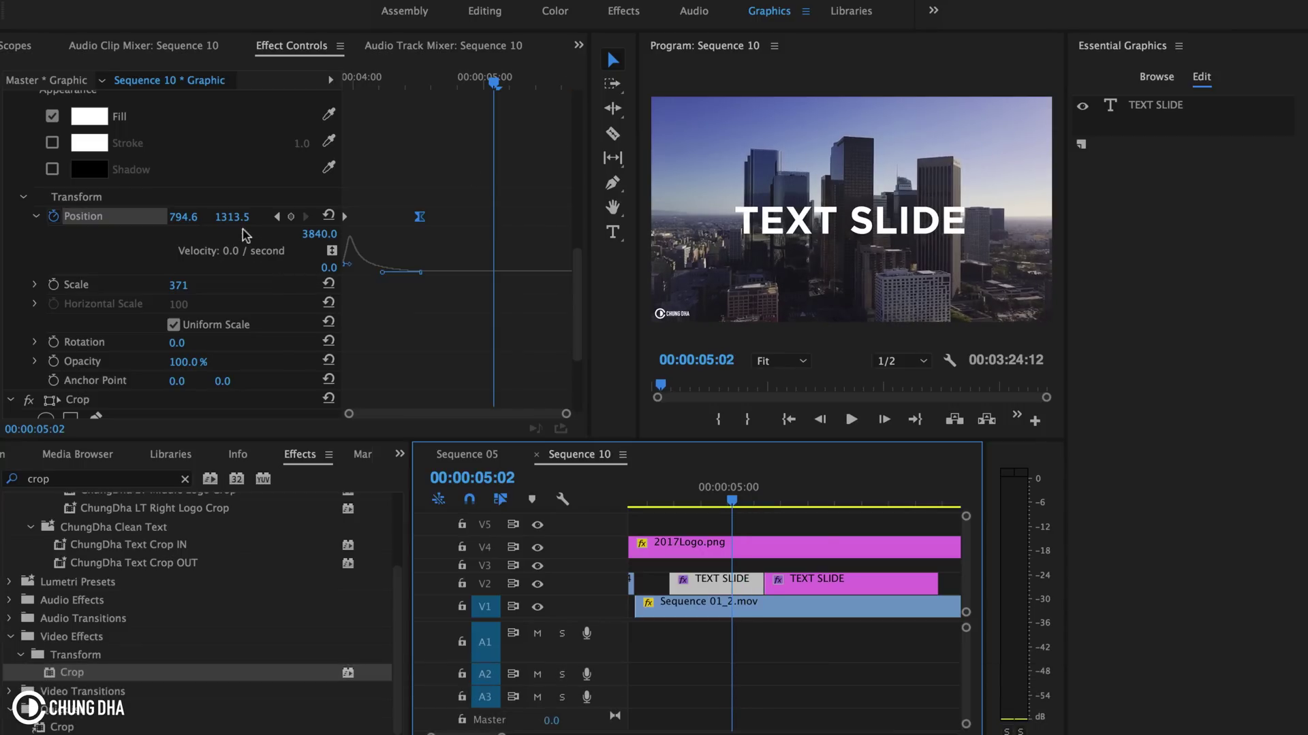
left_click(291, 217)
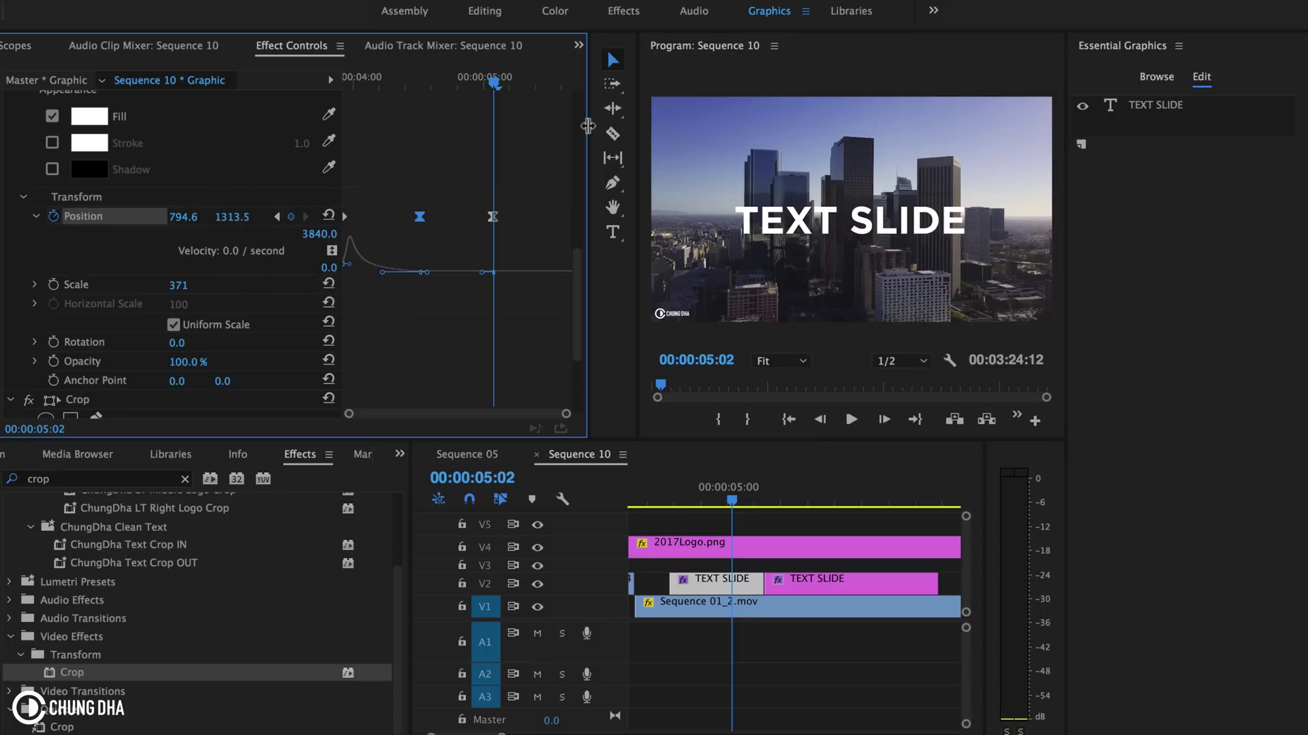
At 00:00:05:11, keyframe the text's Position at 794.6, 1578.5 and shift that keyframe slightly later.
left_click_drag(504, 94, 541, 85)
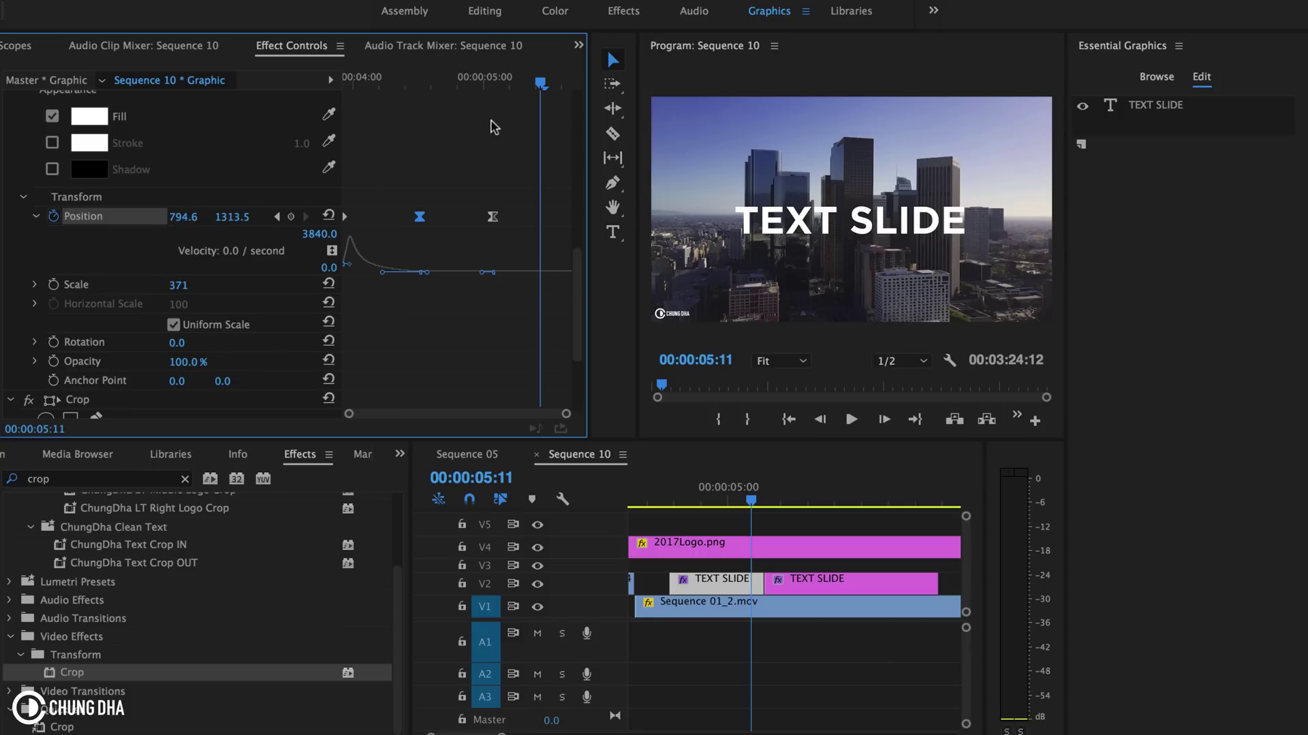
left_click_drag(232, 216, 282, 217)
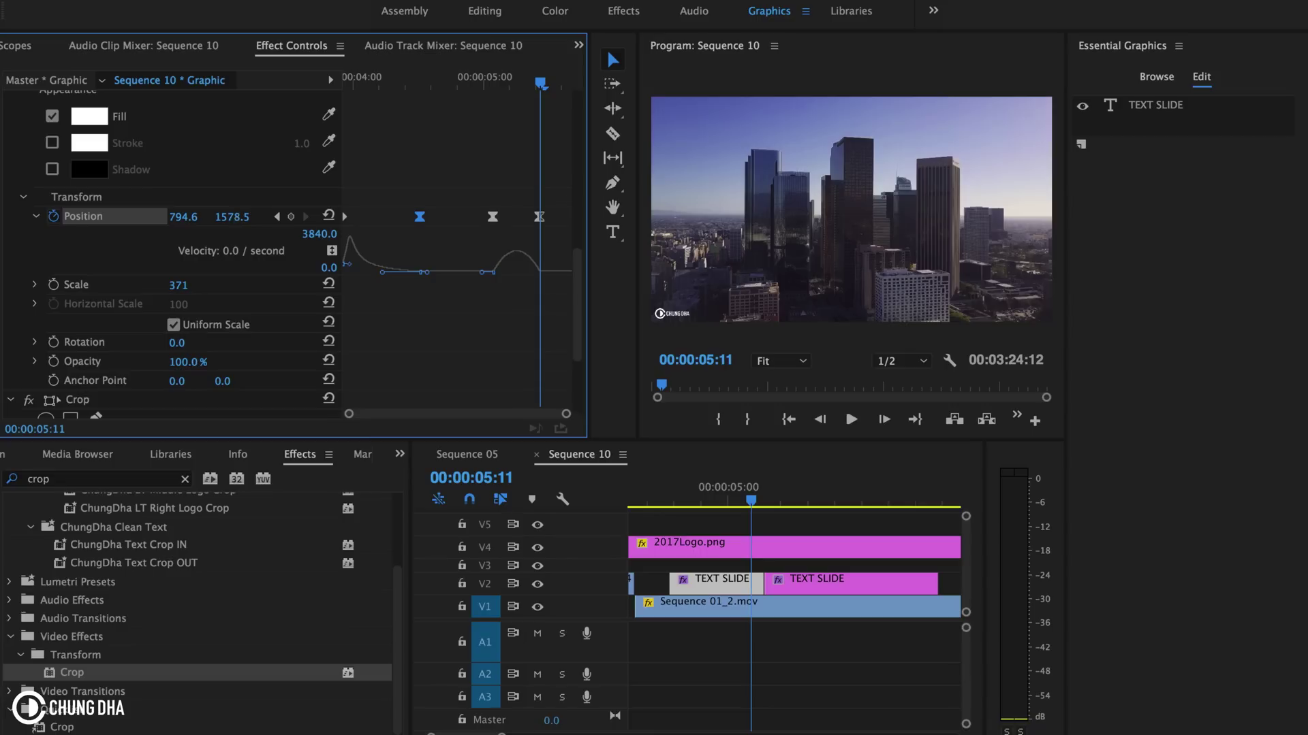
mouse_move(539, 217)
left_mouse_down()
mouse_move(578, 220)
mouse_move(553, 219)
left_mouse_up()
Change the last Position keyframe's temporal interpolation to linear and move it to the end of the first title clip.
right_click(553, 227)
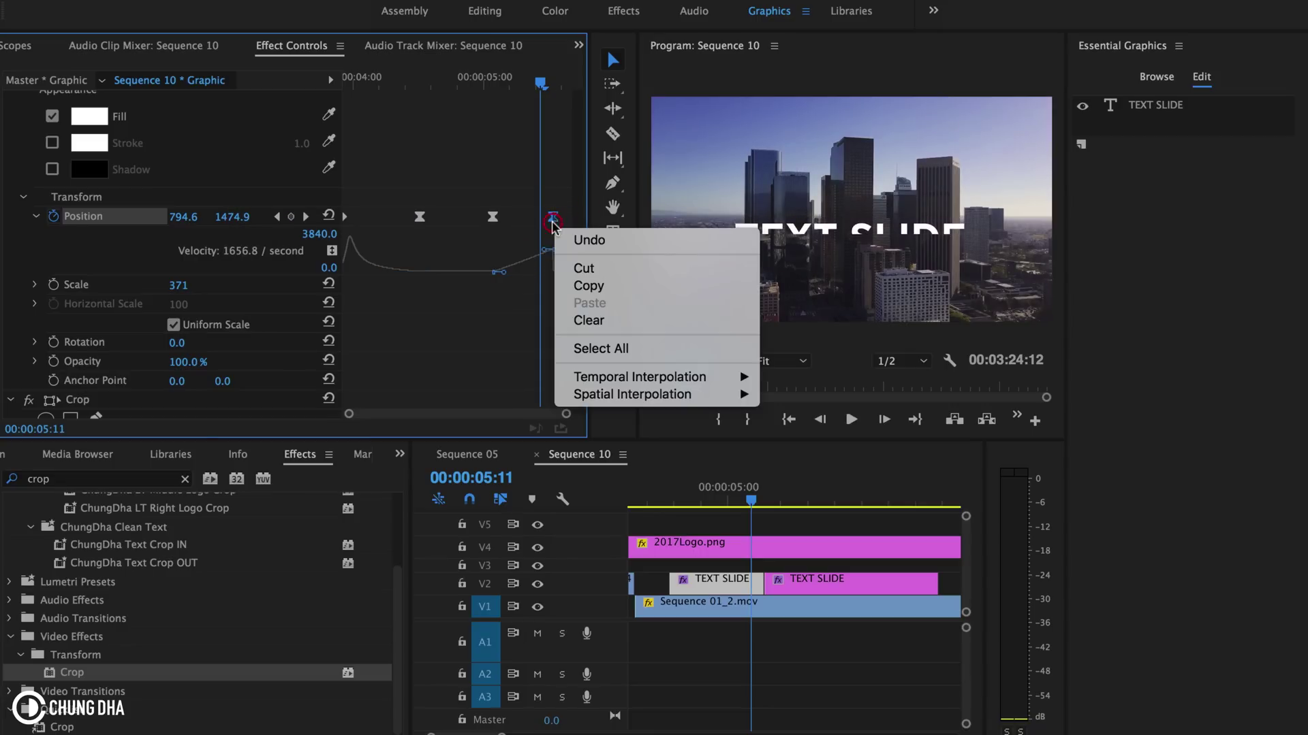
left_click(787, 377)
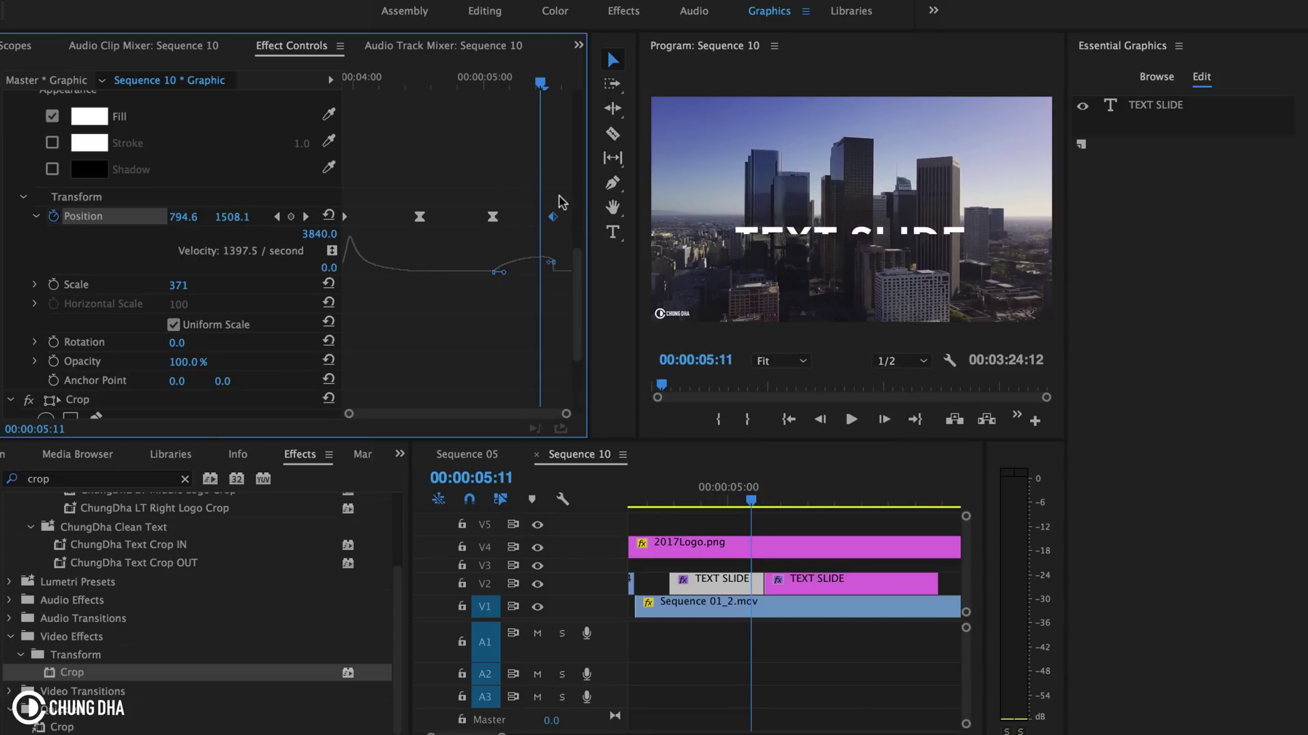
left_click_drag(553, 218, 584, 223)
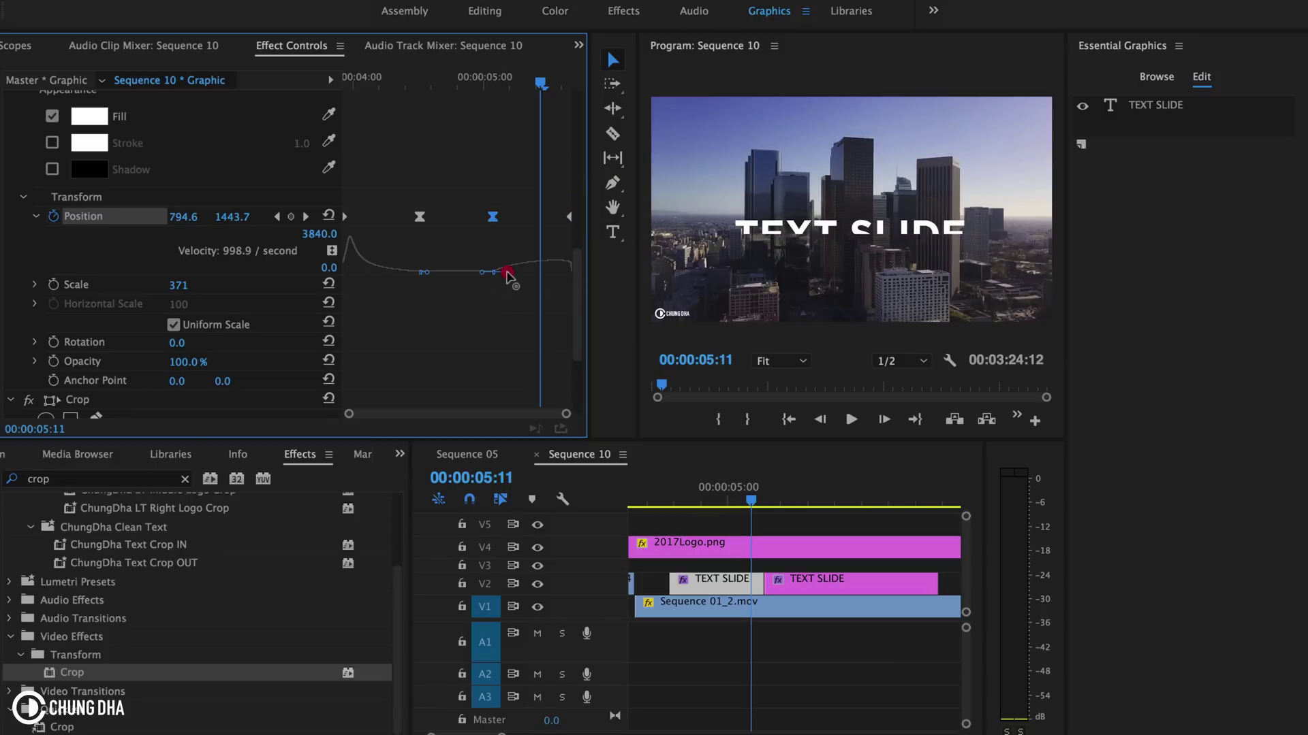
Stretch the outgoing velocity handle of the 00:00:05:02 keyframe toward the clip's end and play the slide-in and slide-out.
left_click_drag(508, 271, 539, 271)
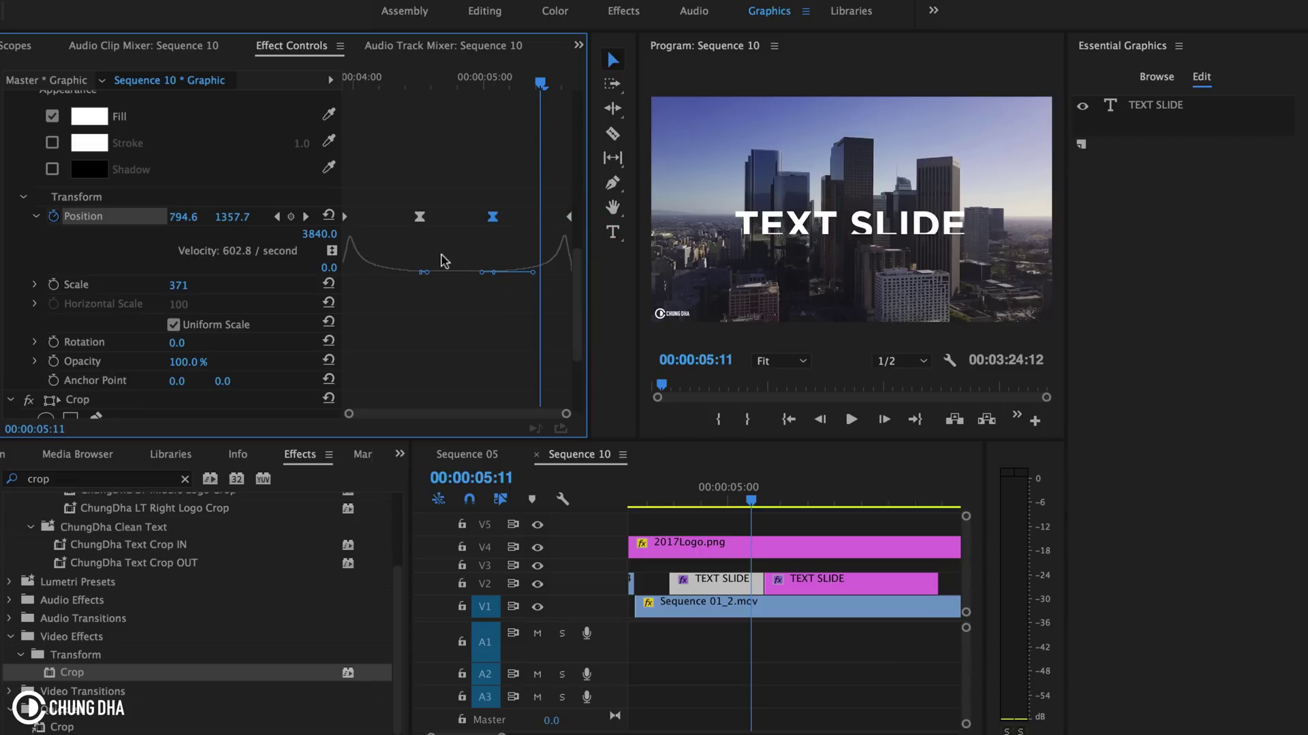
left_click_drag(542, 83, 286, 111)
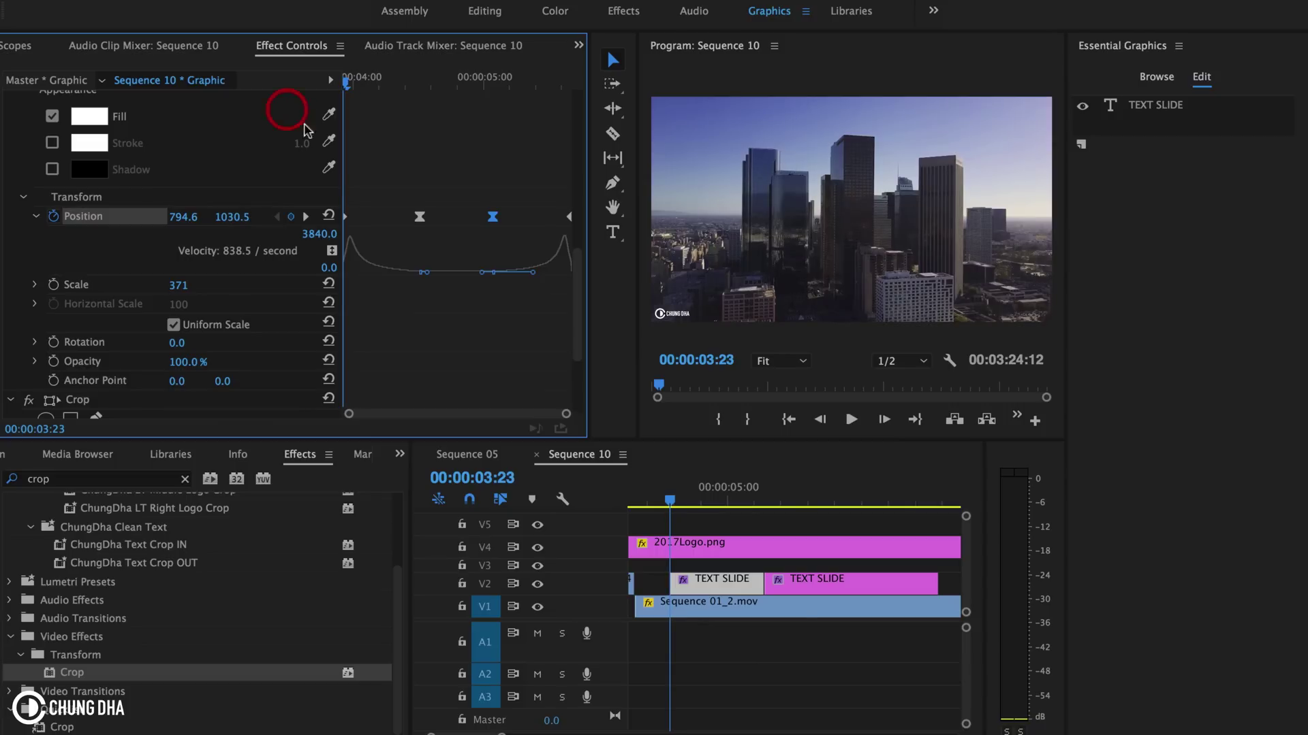
key("space")
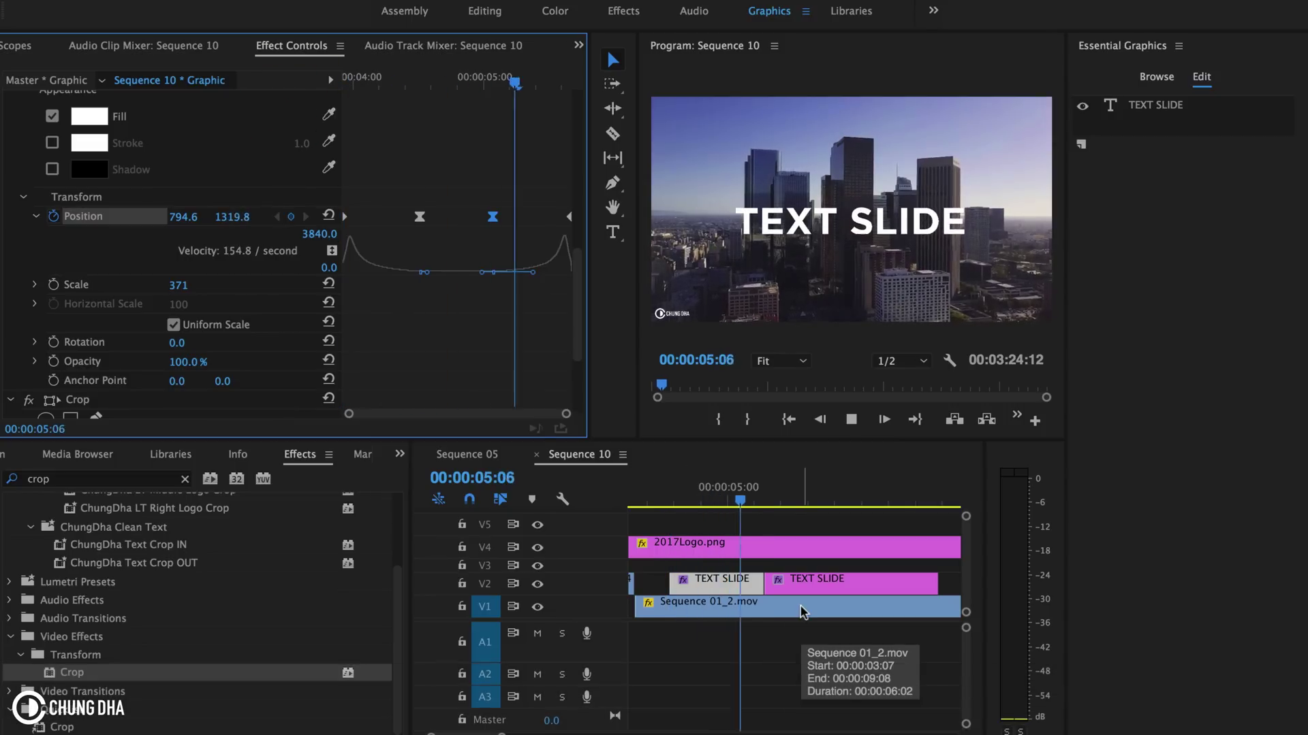
key("space")
Move the second TEXT SLIDE clip on V2 to start at 00:00:06:03 and trim its end shorter.
left_click_drag(795, 585, 839, 587)
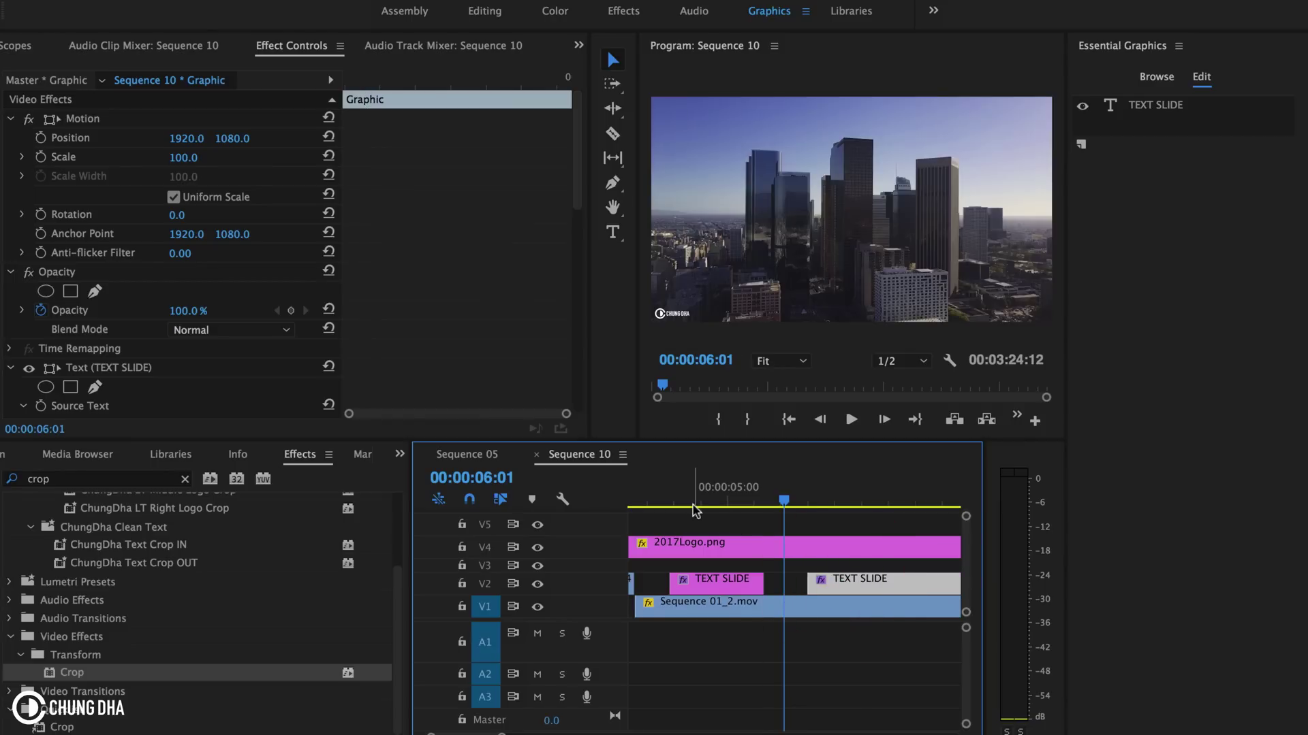
key("space")
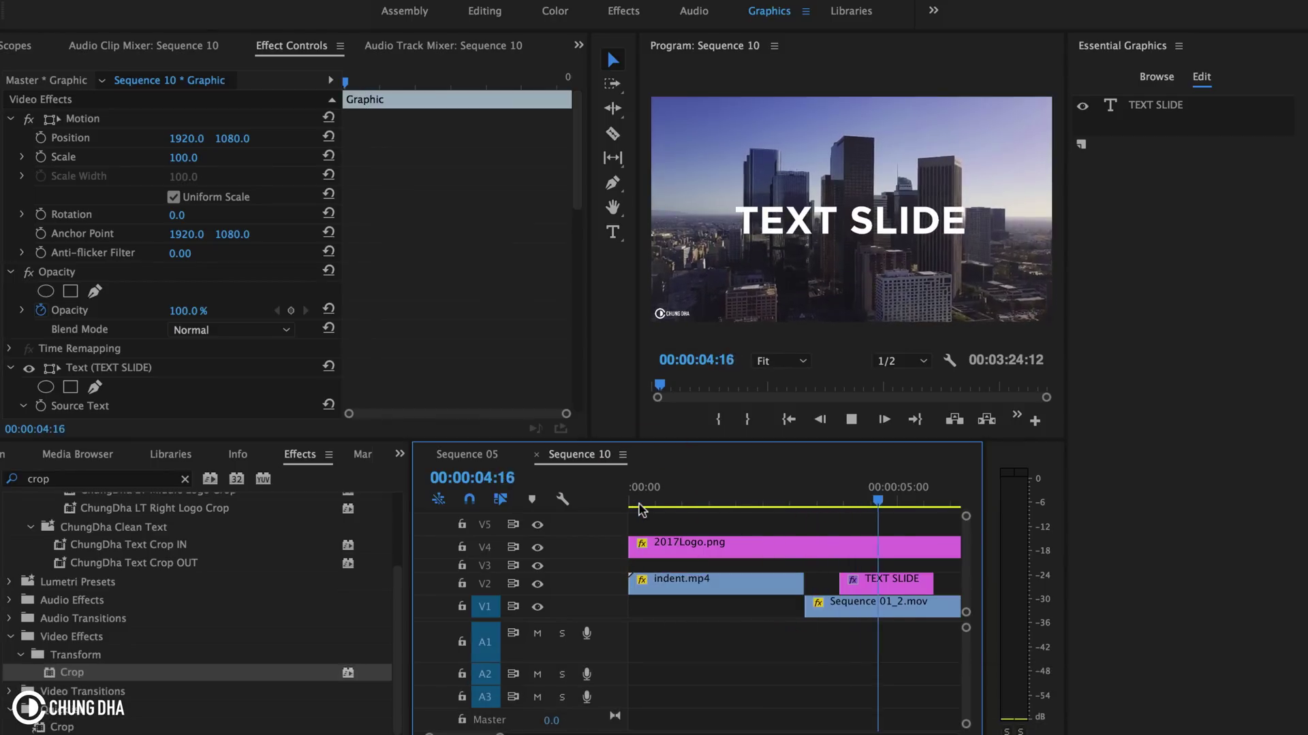
key("space")
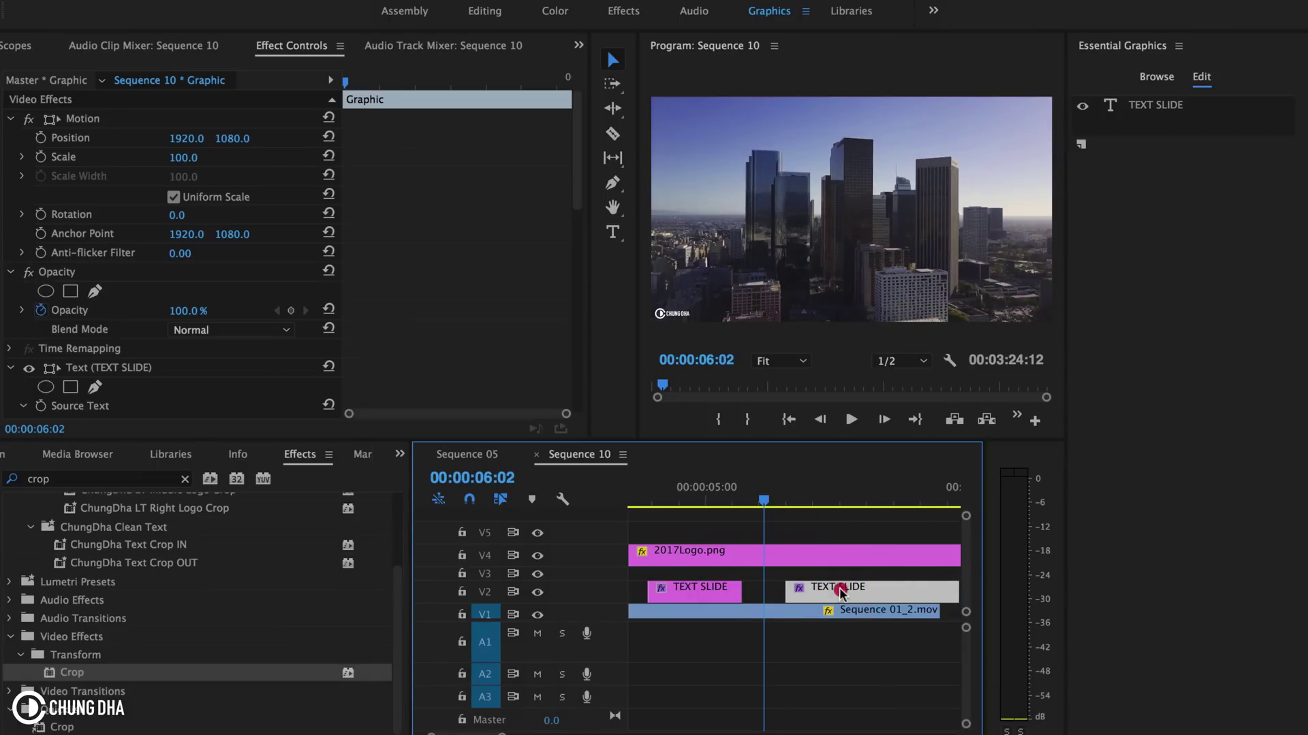
left_click_drag(842, 590, 822, 590)
left_click(773, 504)
left_click(779, 504)
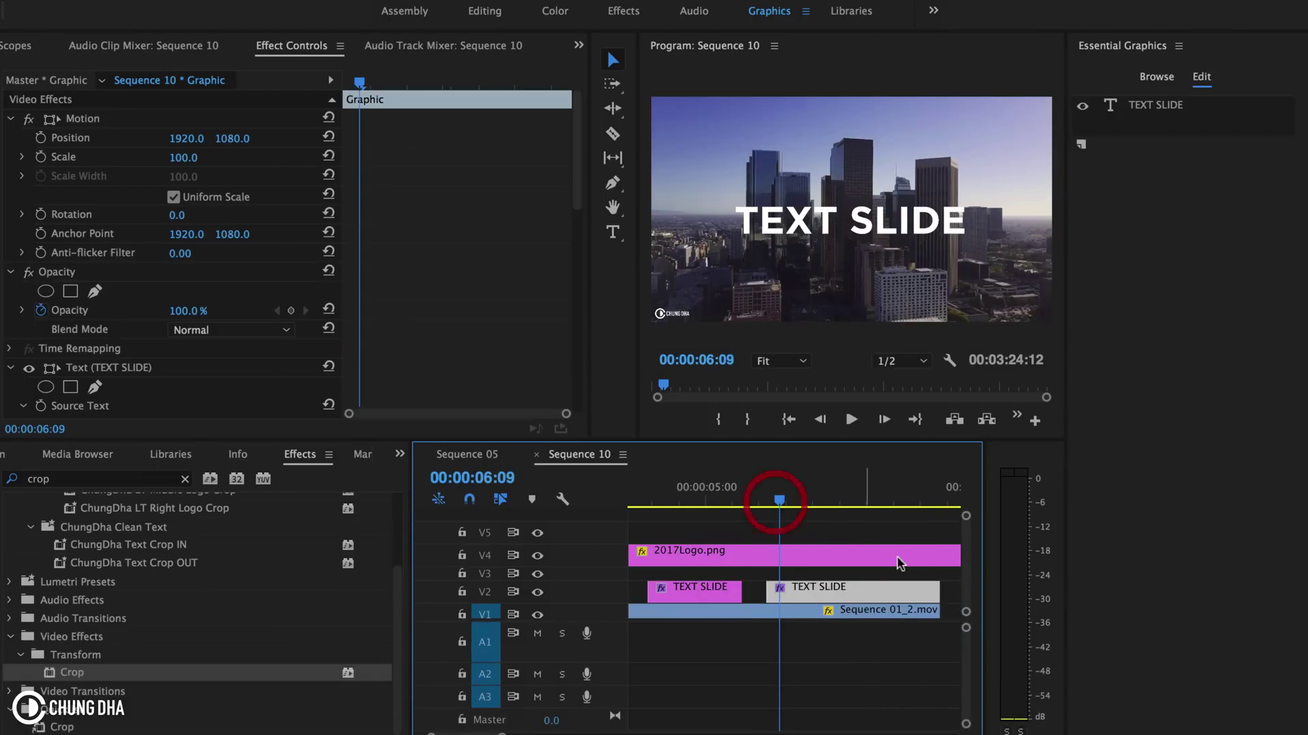
left_click_drag(939, 590, 900, 590)
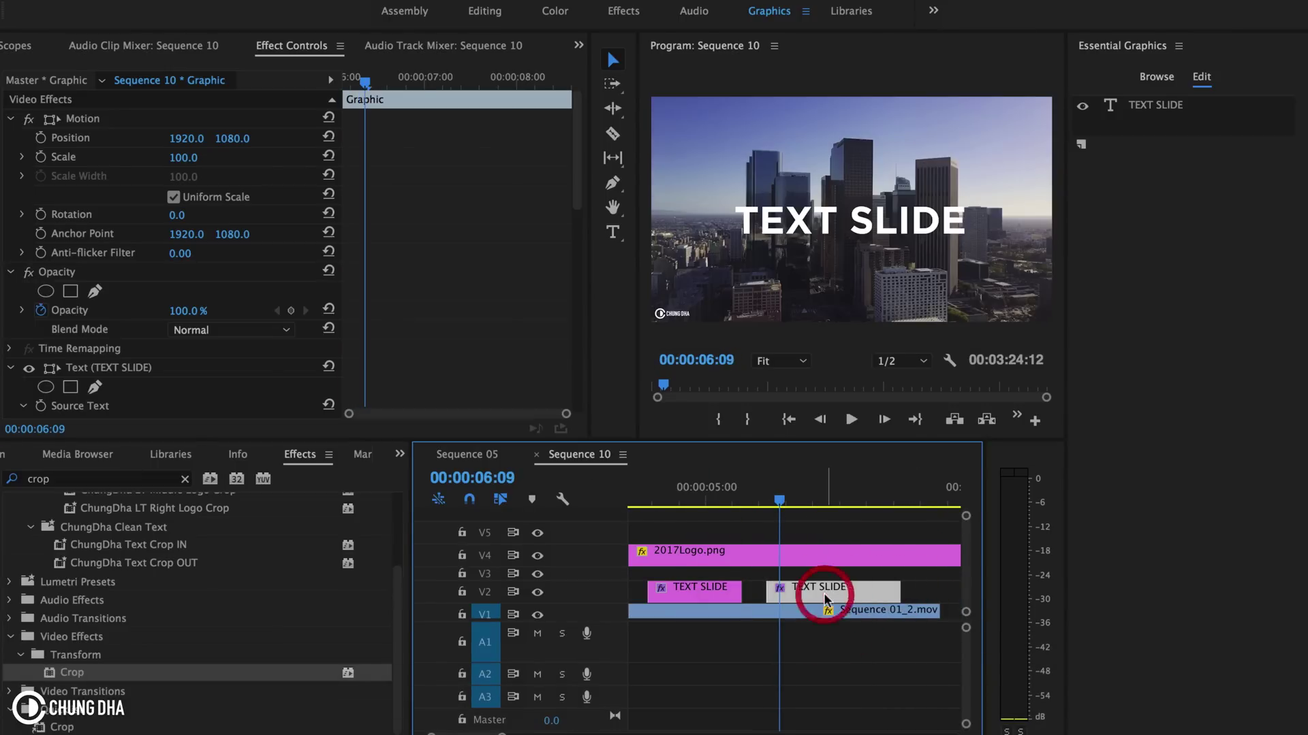
At 00:00:06:18 in the second TEXT SLIDE clip, remove all existing keyframes from the text's Position.
left_click_drag(365, 89, 285, 97)
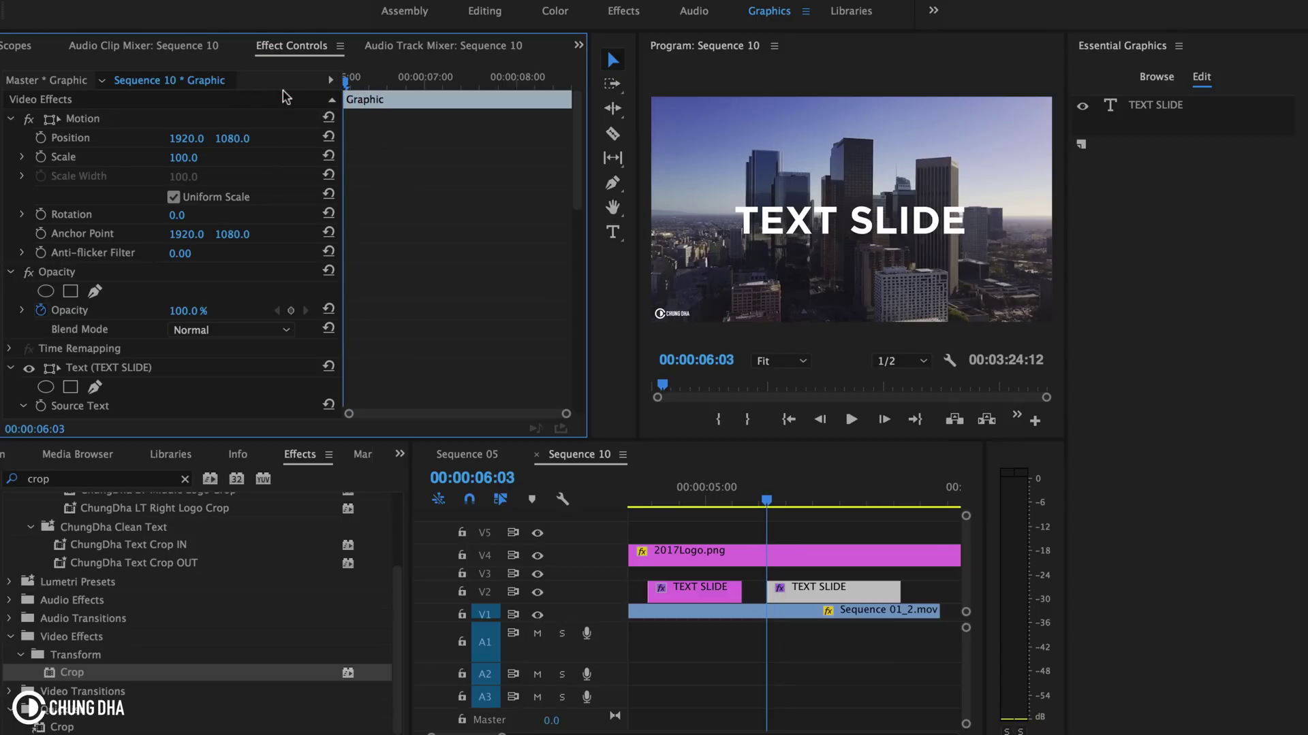
key("shift")
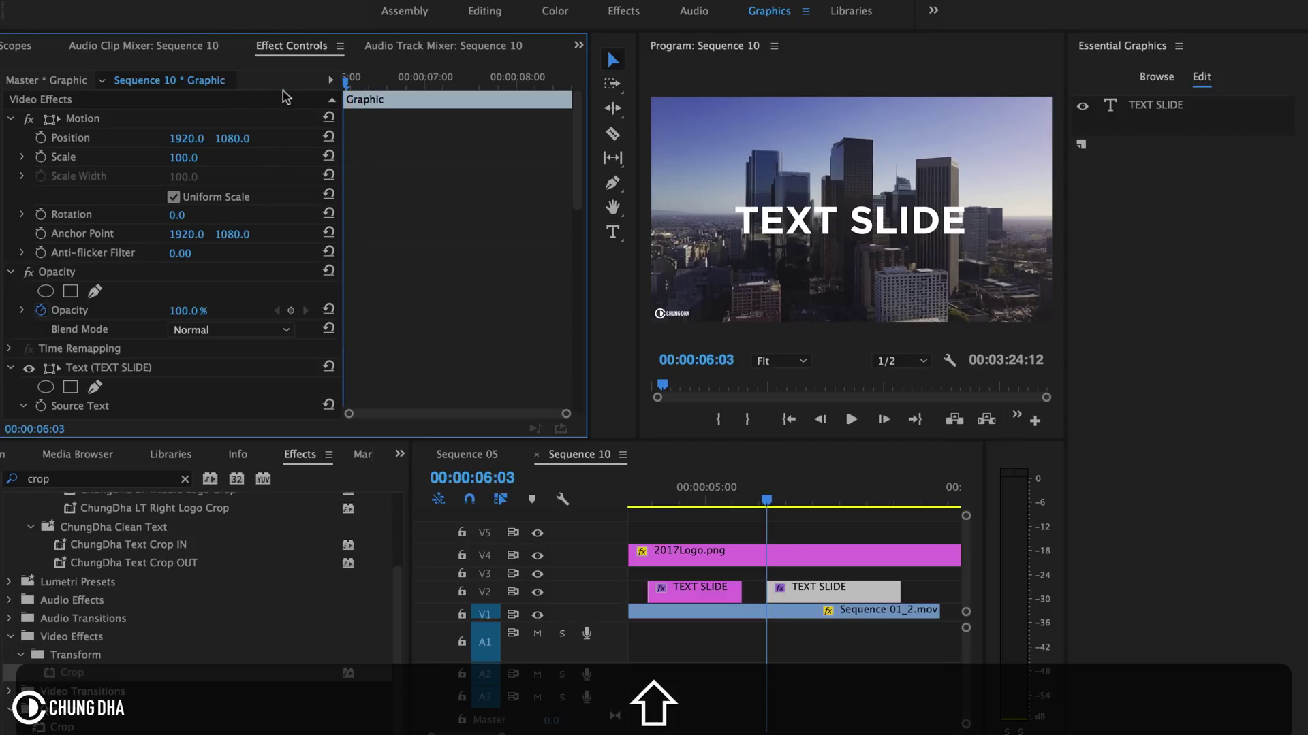
key("shift+Right")
key("shift+Right")
key("shift+Right")
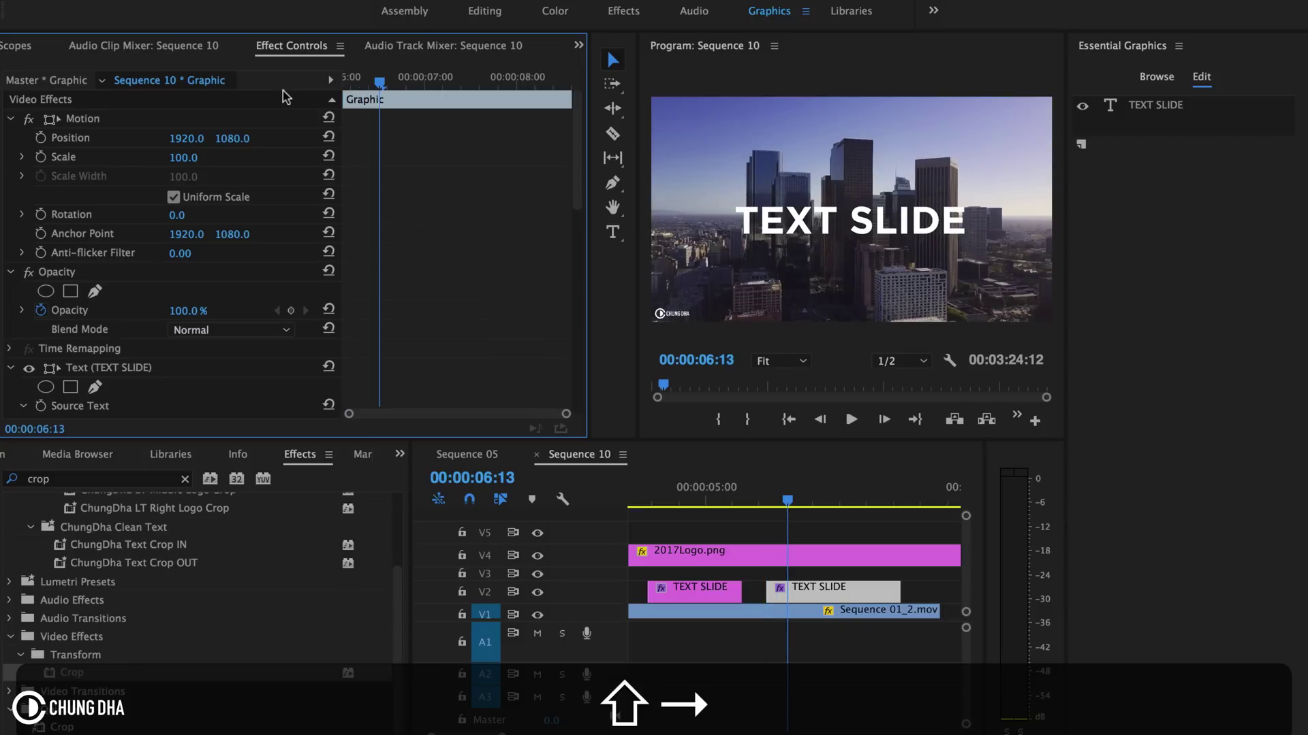
scroll(483, 231, "down", 10)
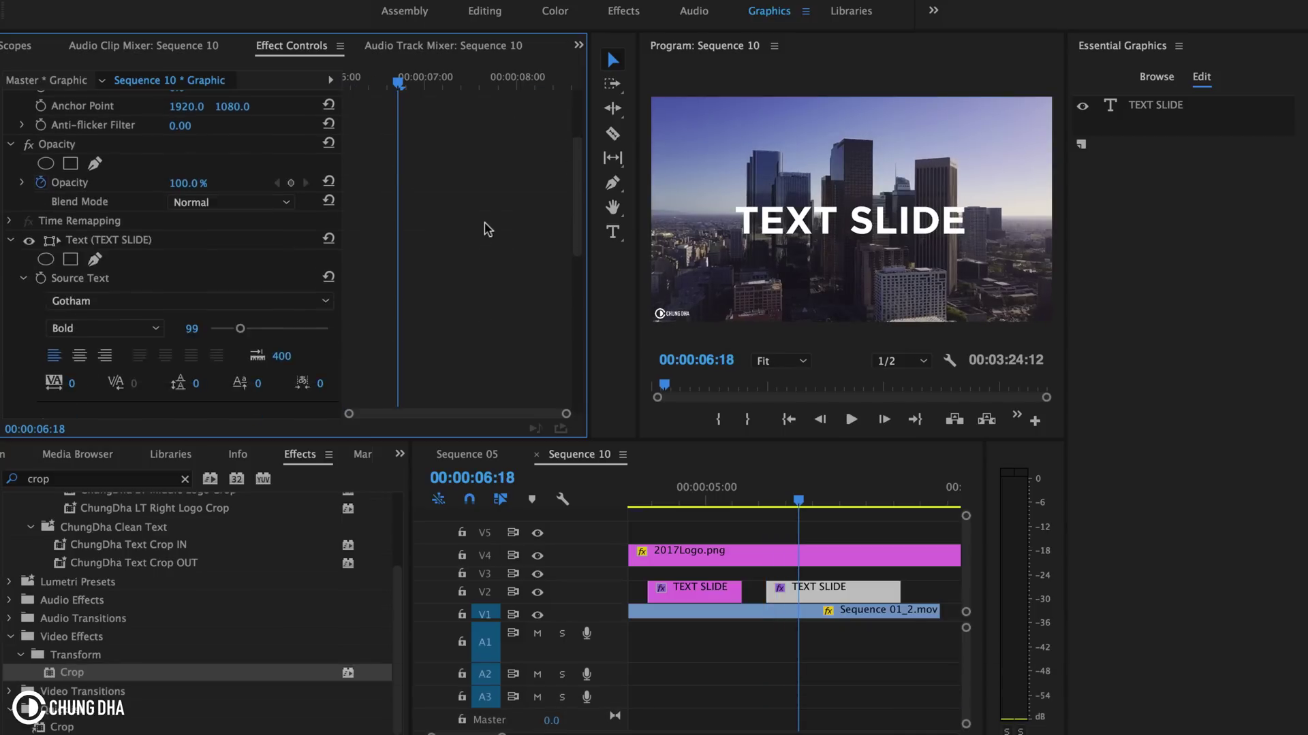
scroll(487, 229, "down", 2)
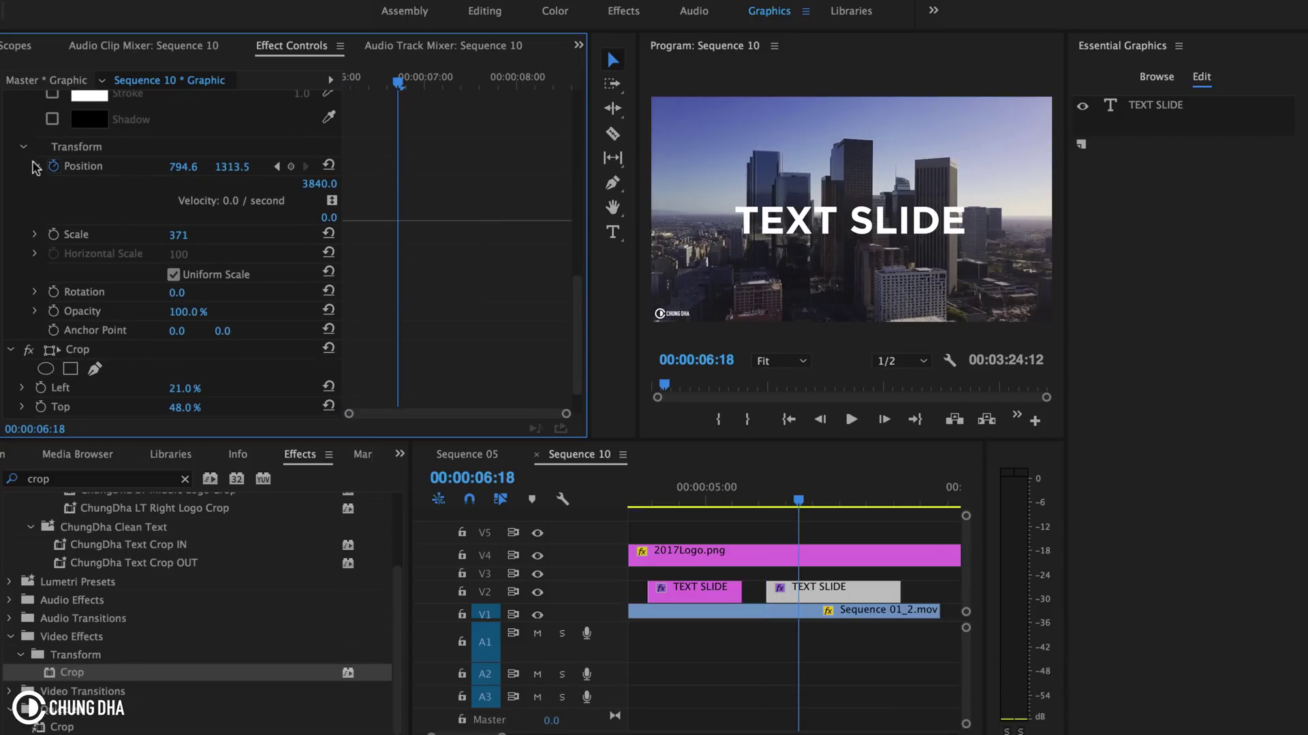
left_click(54, 167)
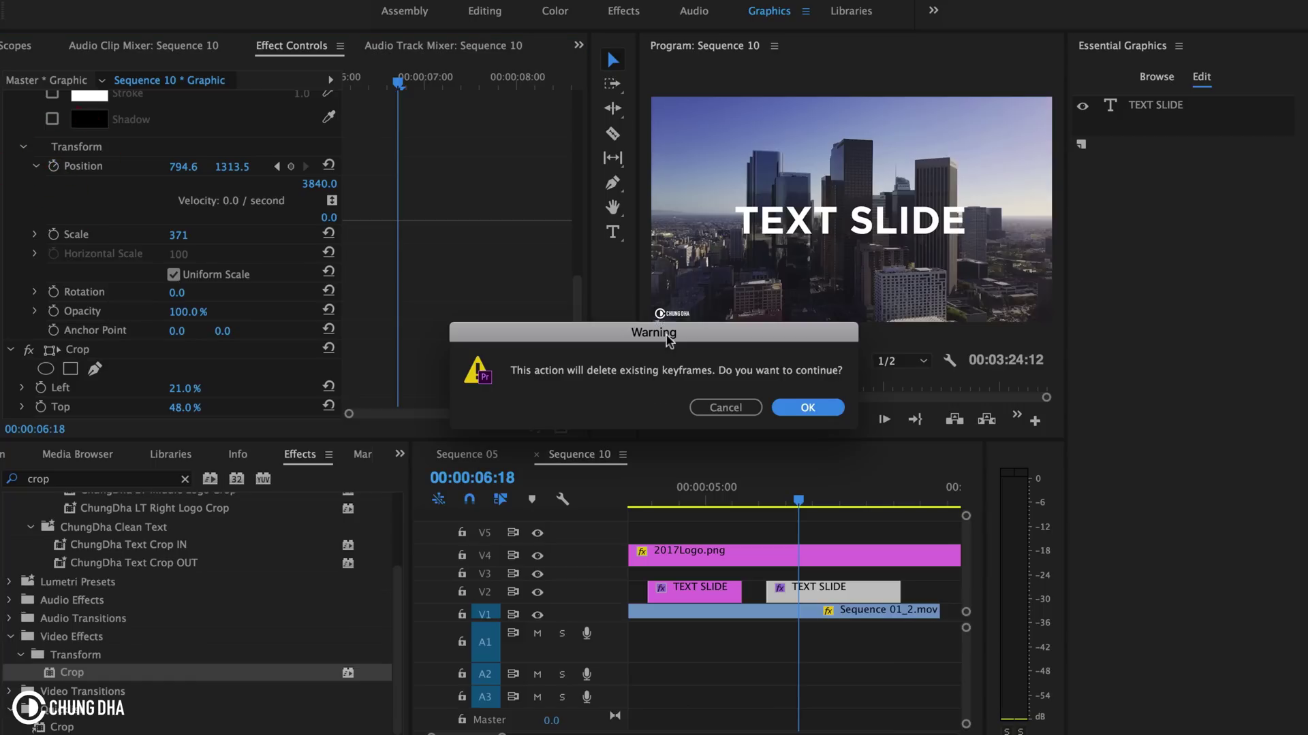
left_click(803, 408)
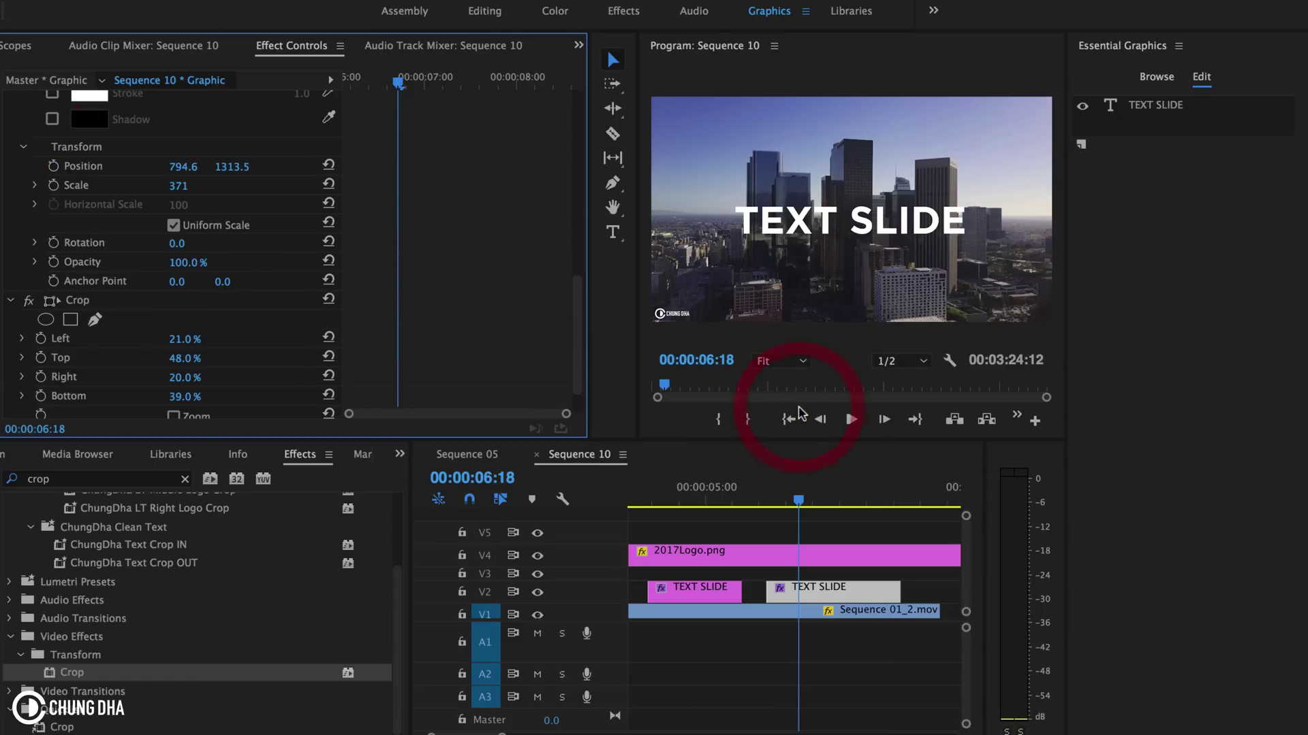
Keyframe the text's Position at 794.6, 1313.5 at 00:00:06:18 and at -1400.4, 1313.5 at 00:00:06:03.
left_click(53, 166)
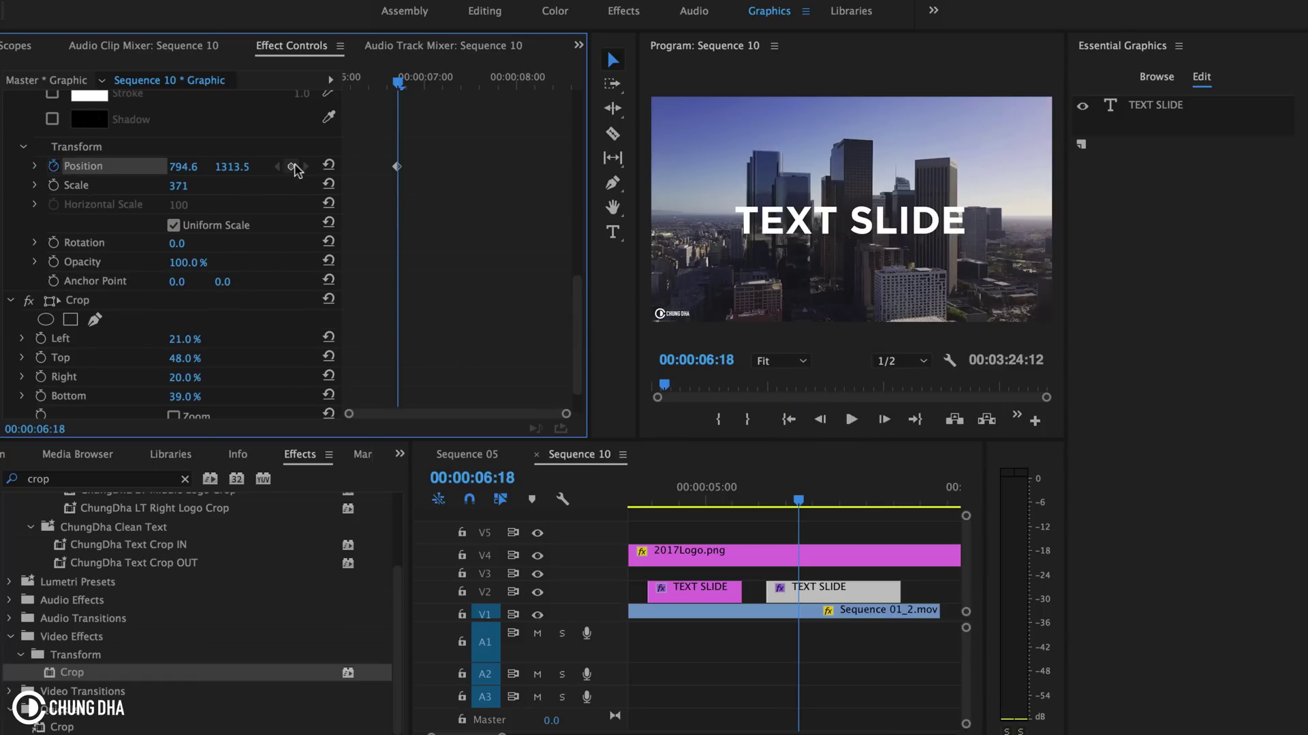
left_click_drag(391, 78, 335, 80)
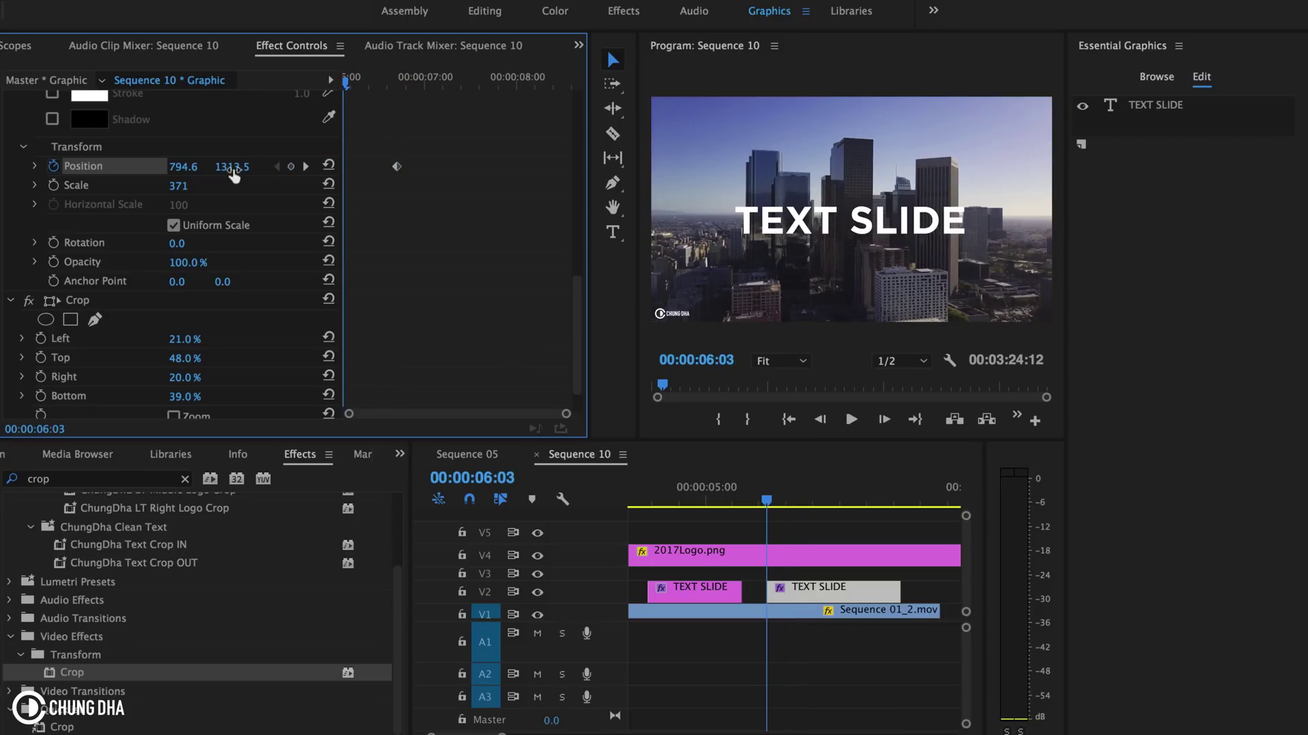
left_click_drag(184, 166, 21, 166)
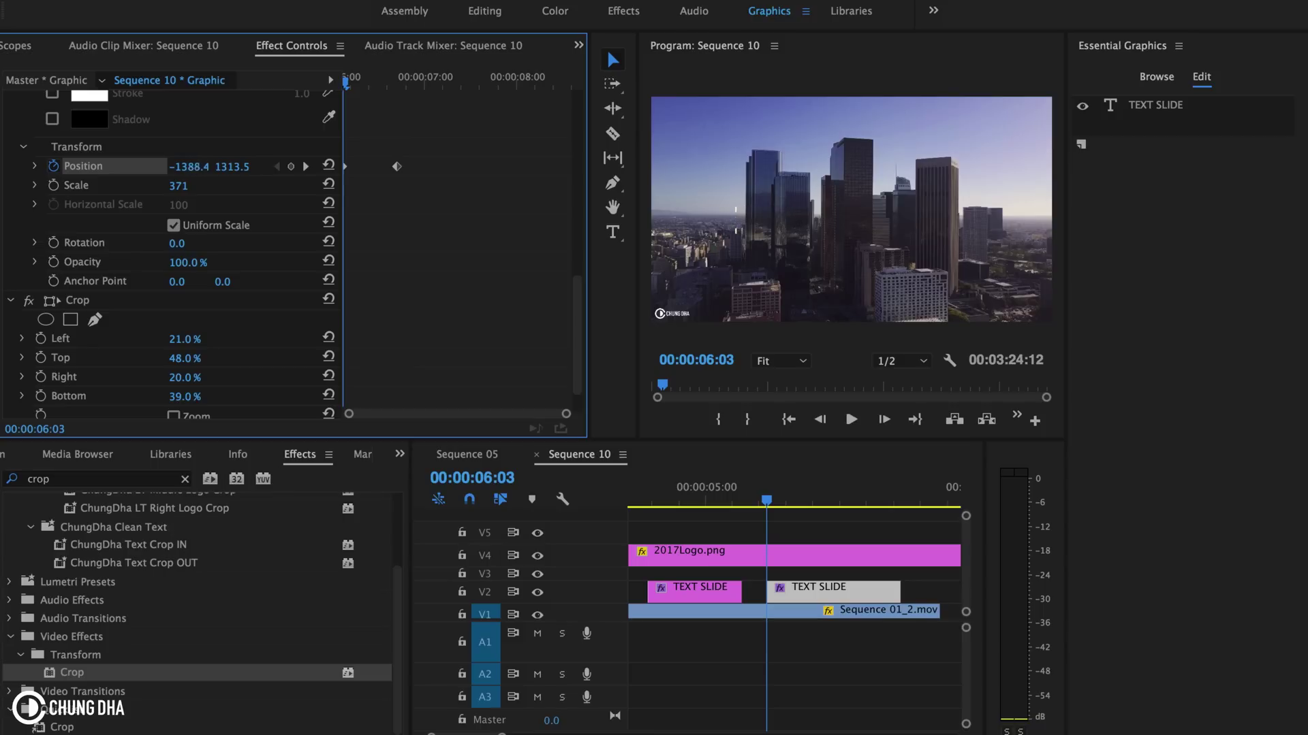
Apply Ease In to the 00:00:06:18 Position keyframe, stretch its incoming velocity handle toward the clip's start, and play the slide-in.
right_click(397, 168)
mouse_move(554, 321)
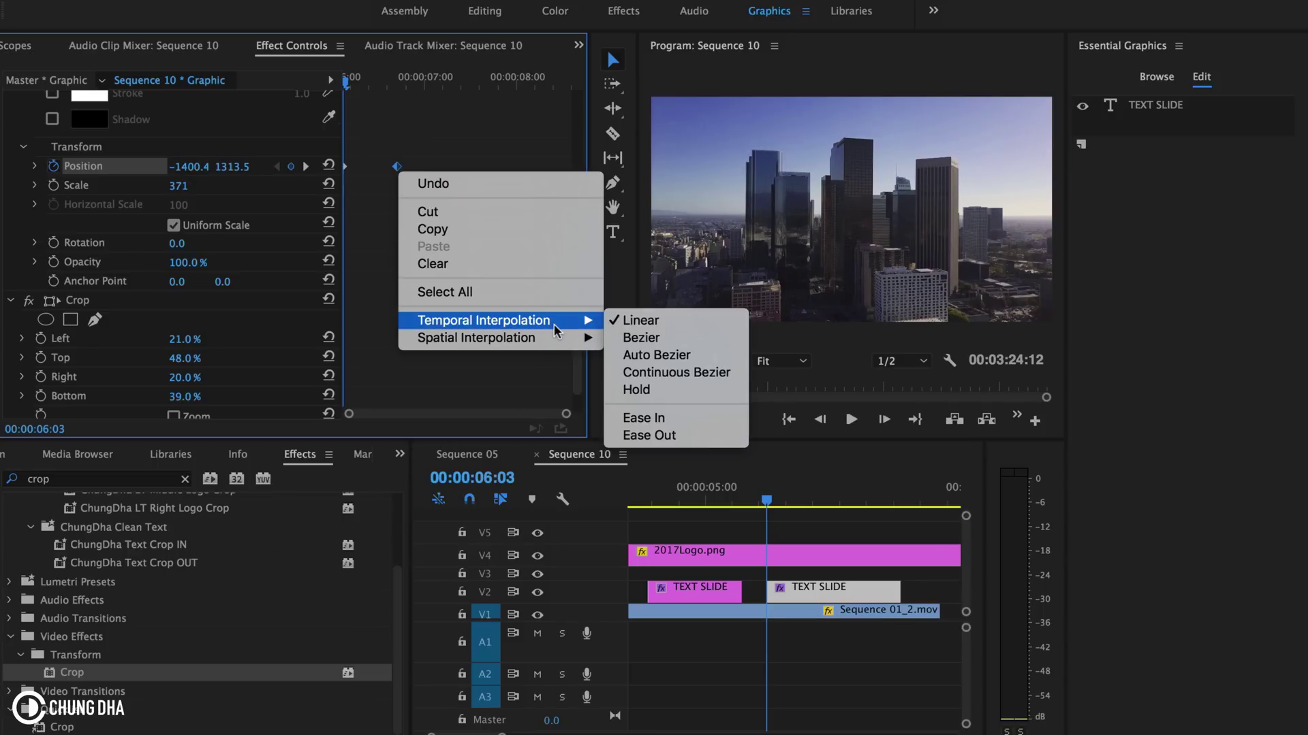
left_click(651, 417)
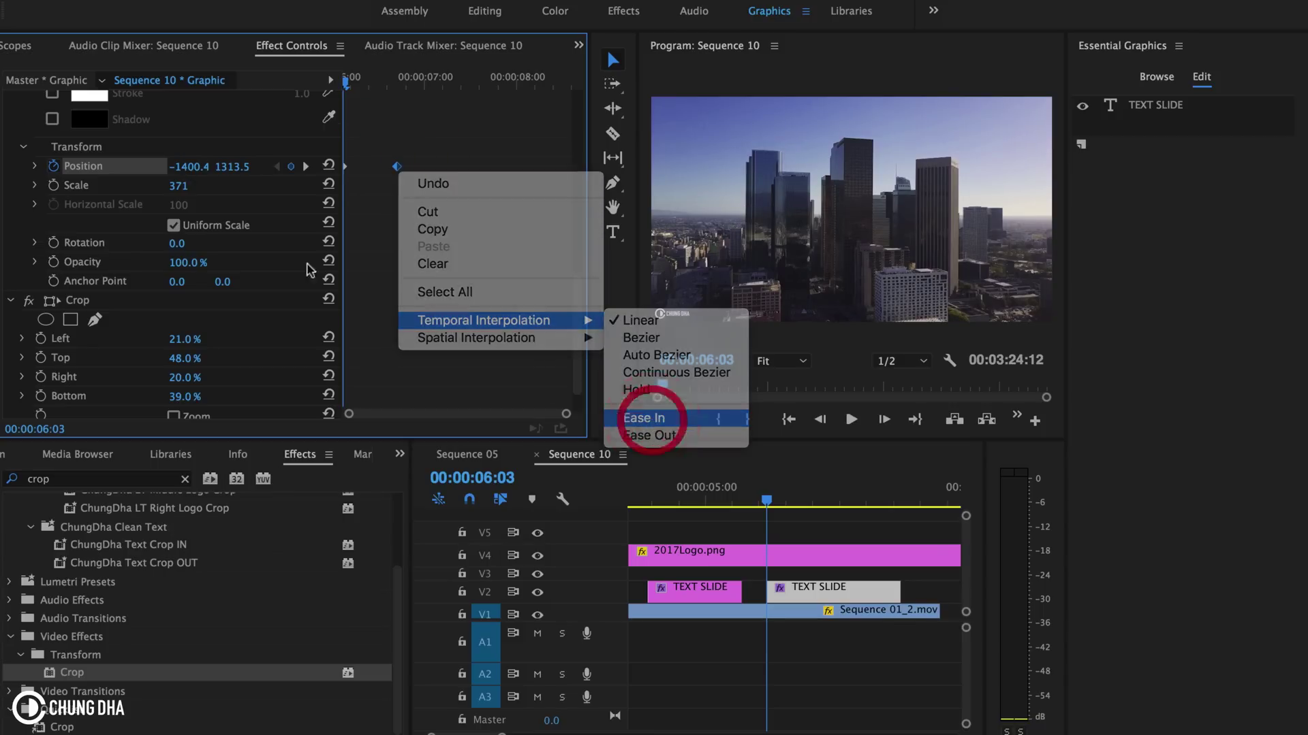
left_click(34, 166)
mouse_move(389, 224)
left_mouse_down()
mouse_move(358, 237)
mouse_move(380, 234)
left_mouse_up()
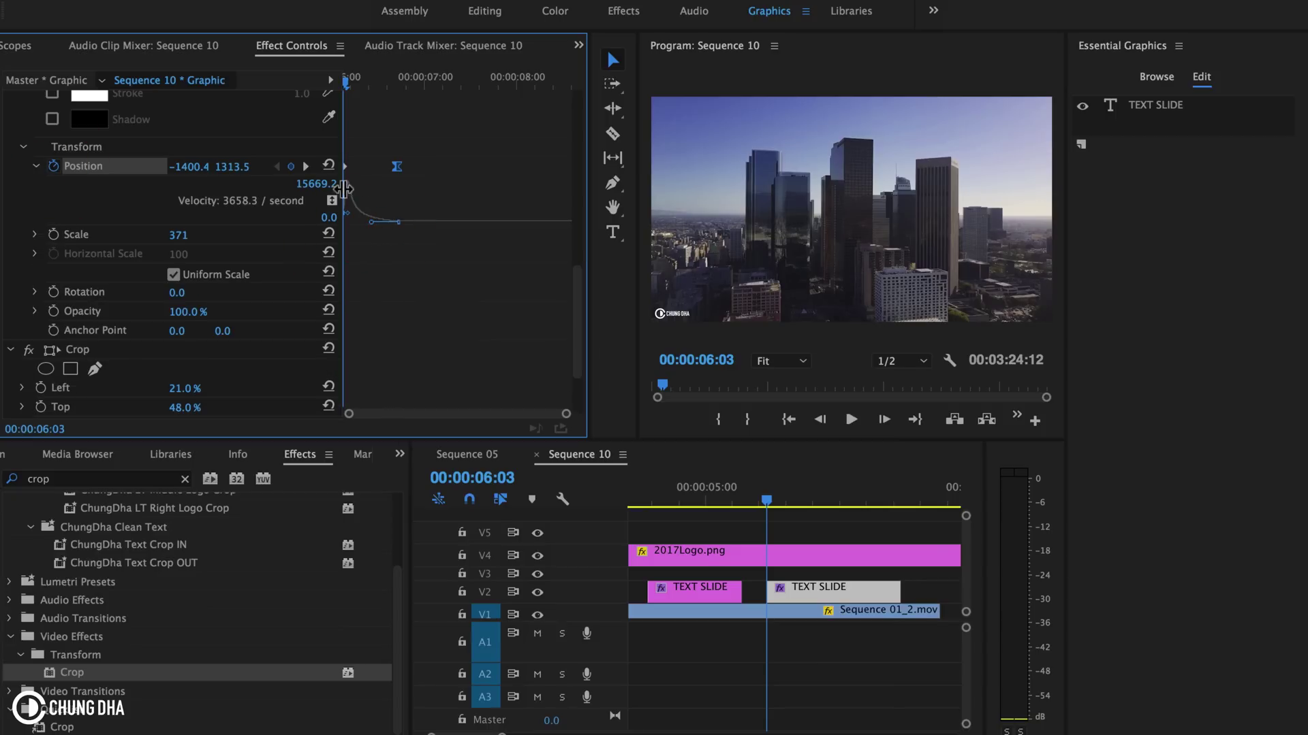
key("space")
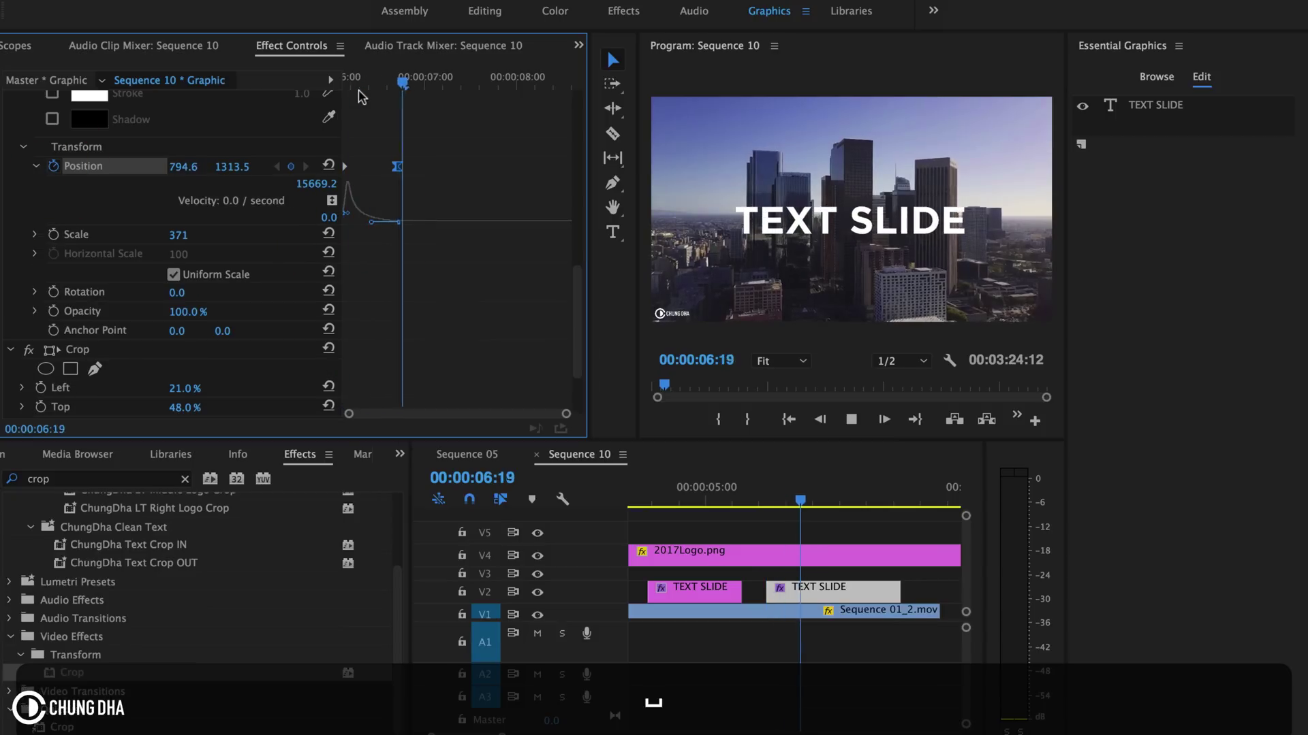
key("space")
left_click_drag(430, 82, 292, 87)
key("space")
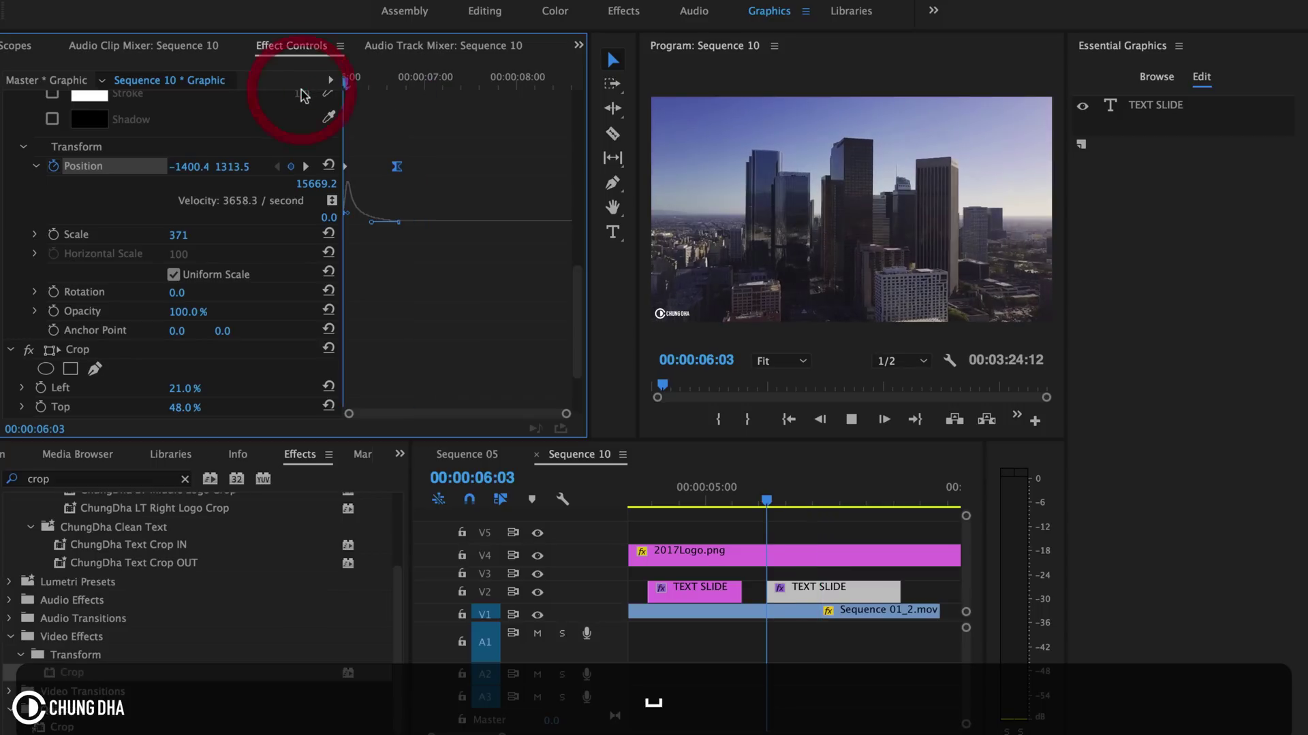
key("space")
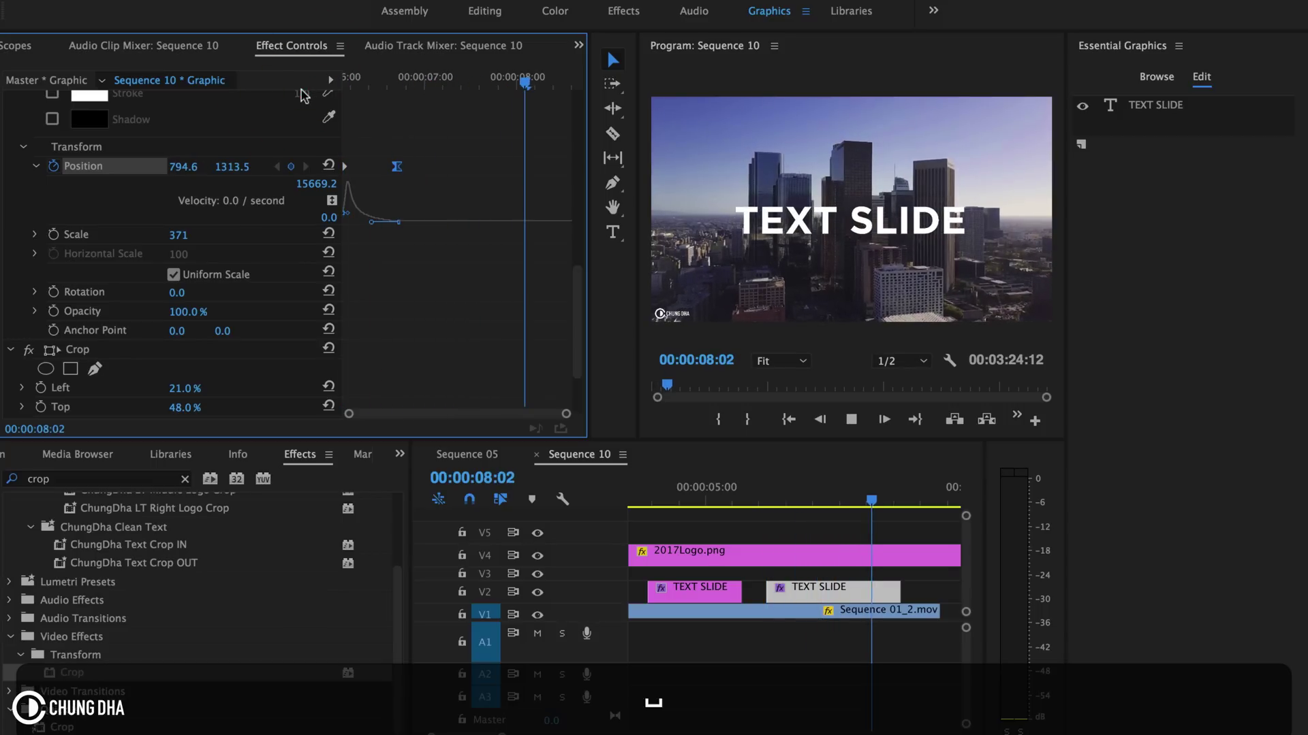
Add a Position keyframe at 00:00:08:01, 15 frames before the second title clip's end, holding the text at 794.6, 1313.5.
left_click_drag(553, 82, 626, 85)
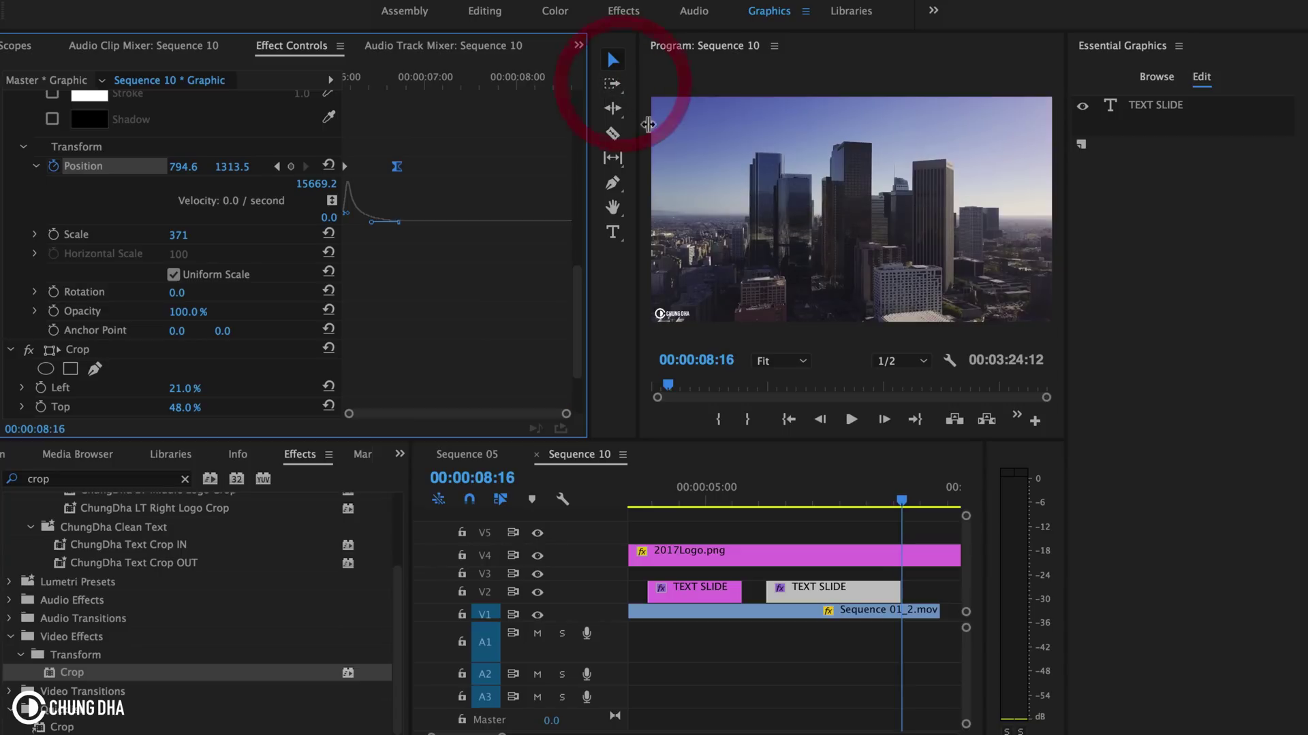
key("shift")
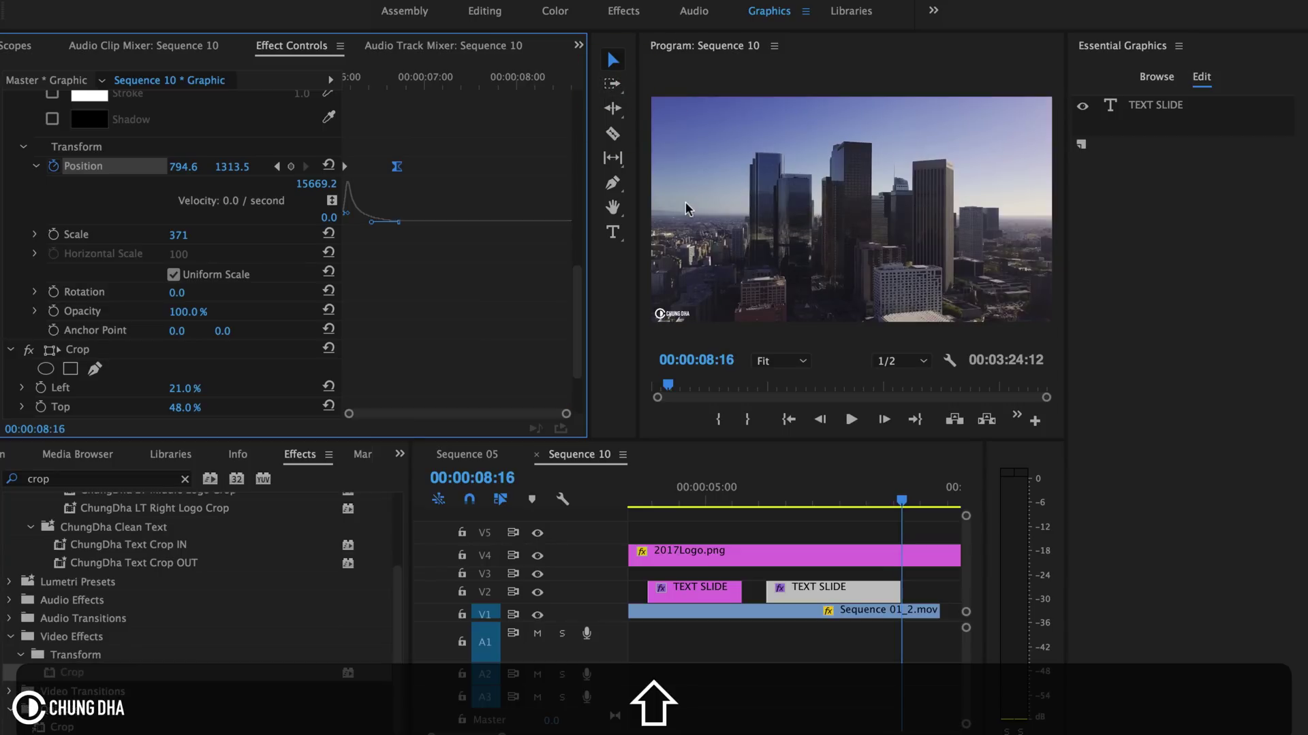
key("shift+Left")
key("shift+Left")
key("shift+Left")
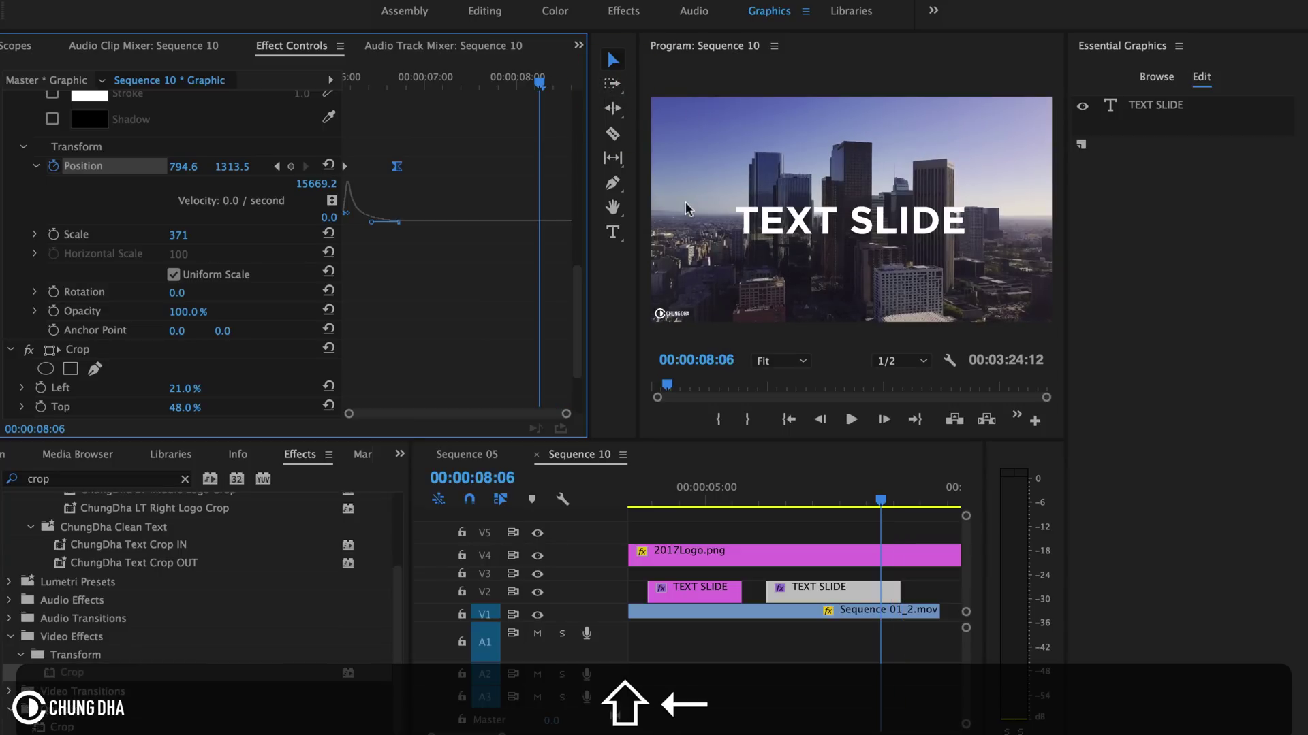
left_click(291, 167)
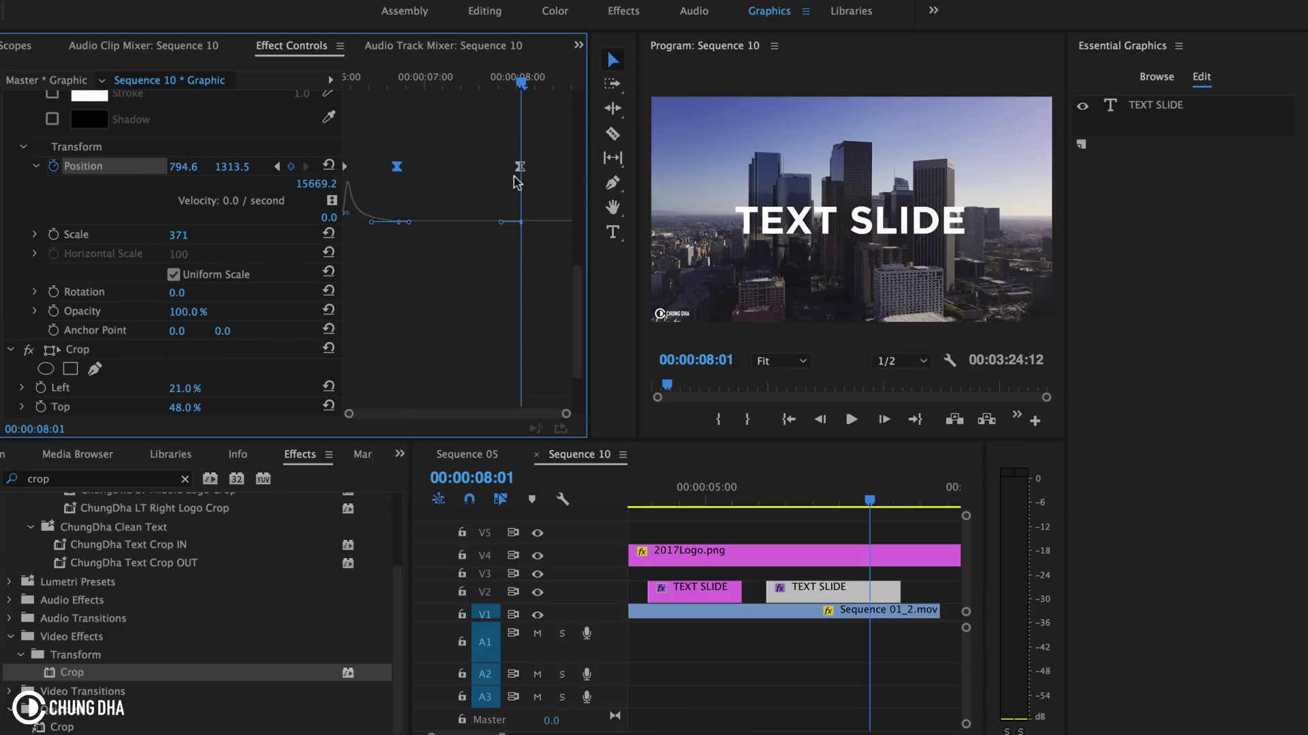
At 00:00:08:08, keyframe the text's Position at 3064.6, 1313.5.
left_click_drag(524, 81, 546, 81)
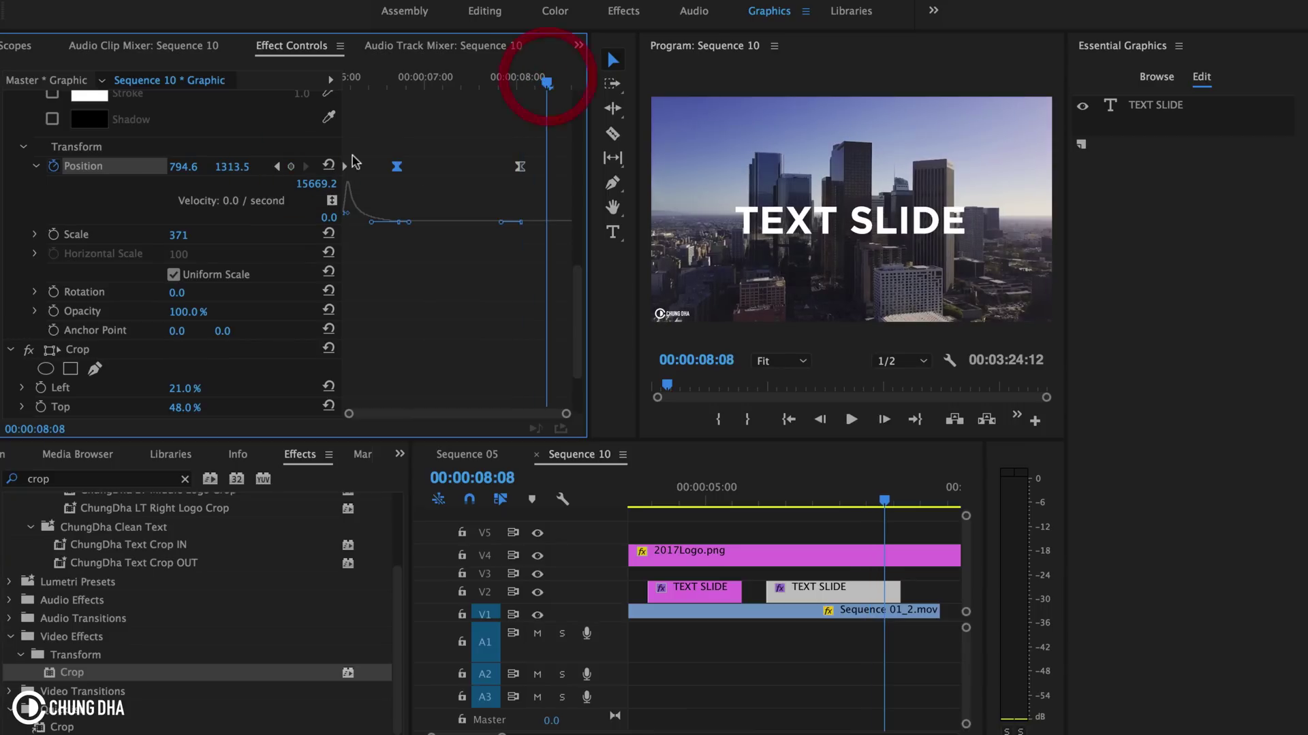
left_click_drag(189, 172, 587, 172)
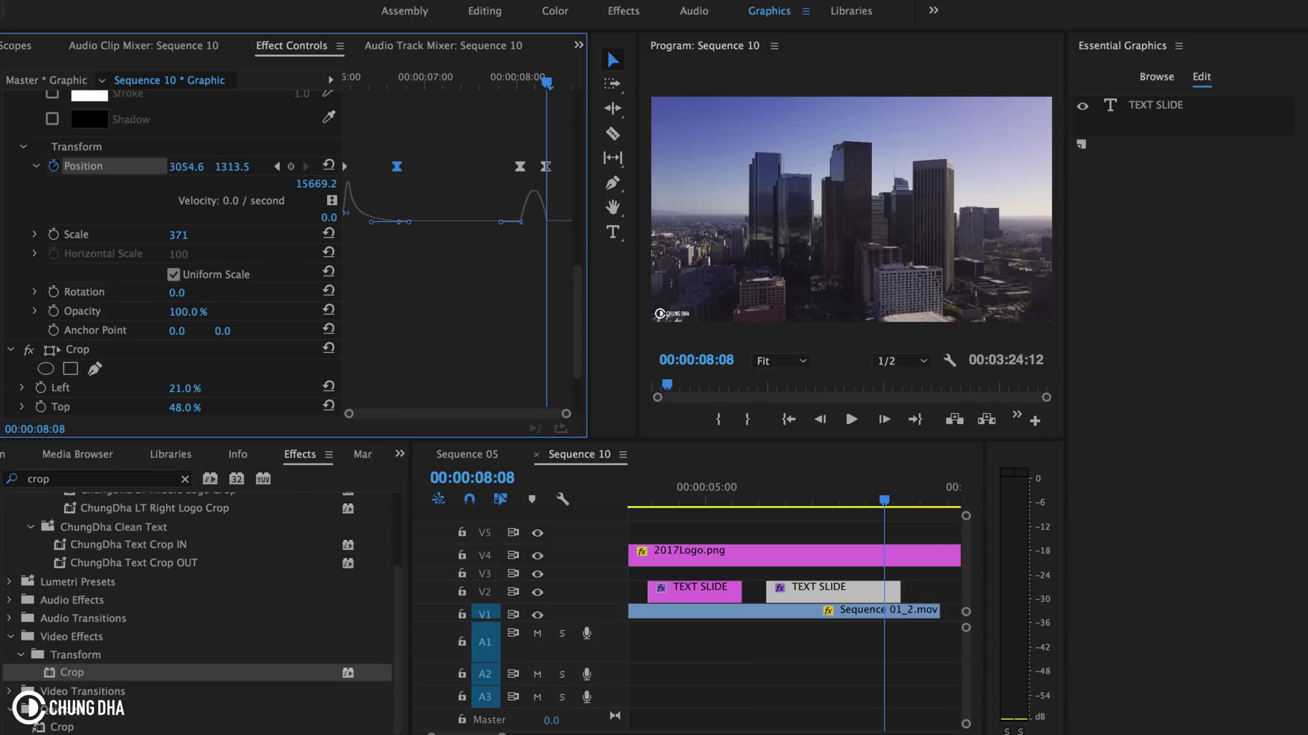
left_click_drag(587, 172, 588, 172)
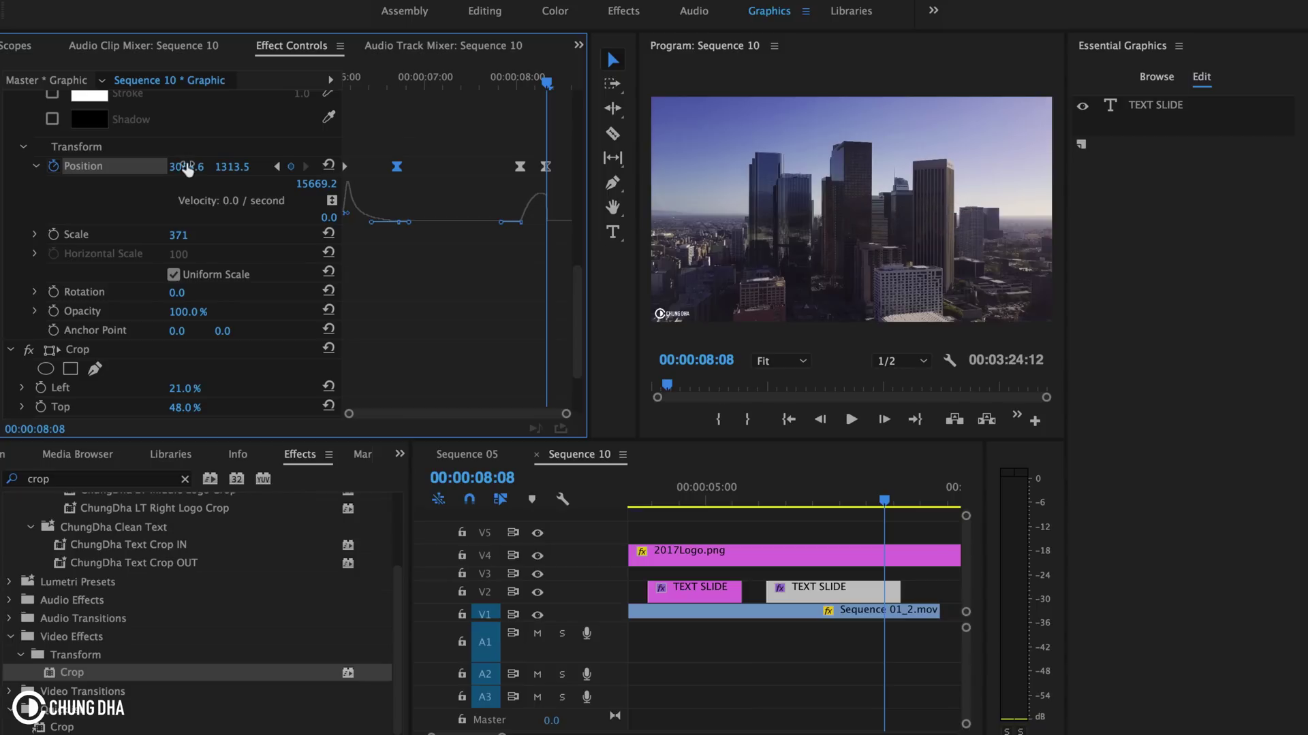
Change the last Position keyframe's temporal interpolation to Linear and move it to the end of the second title clip.
right_click(548, 169)
mouse_move(654, 322)
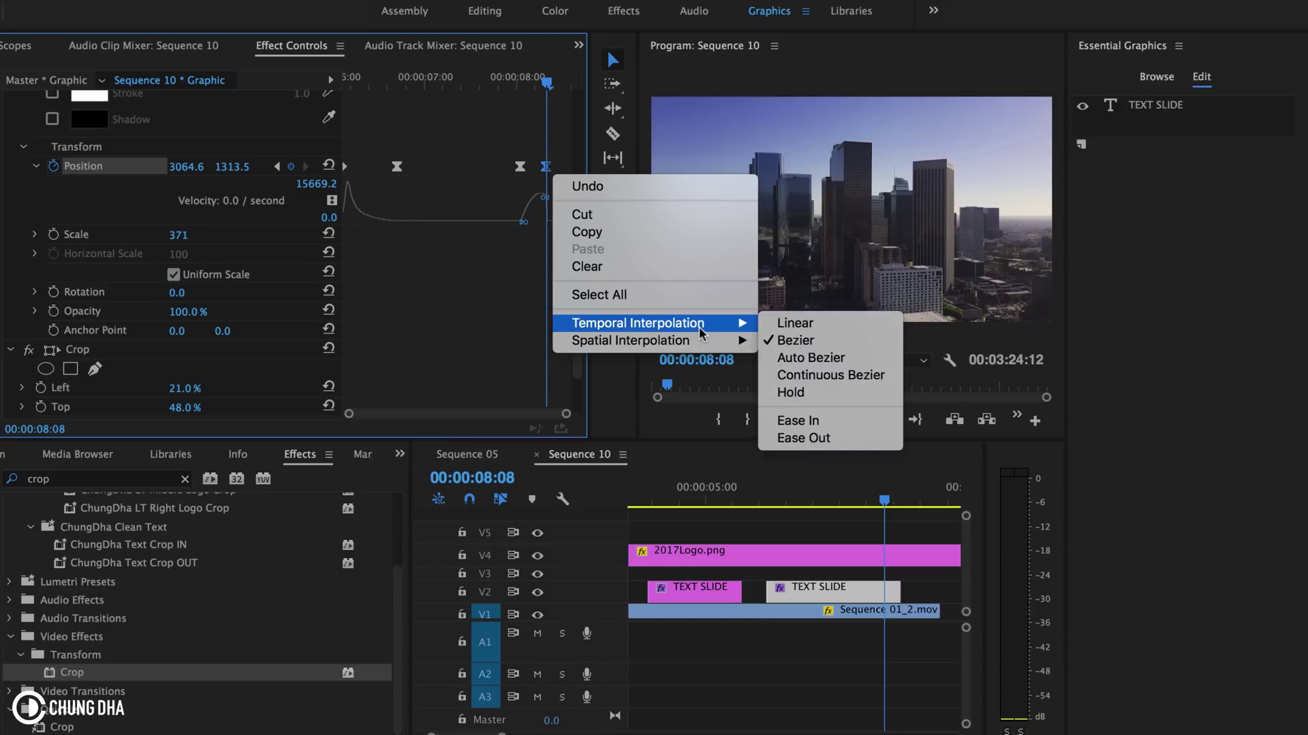
left_click(828, 322)
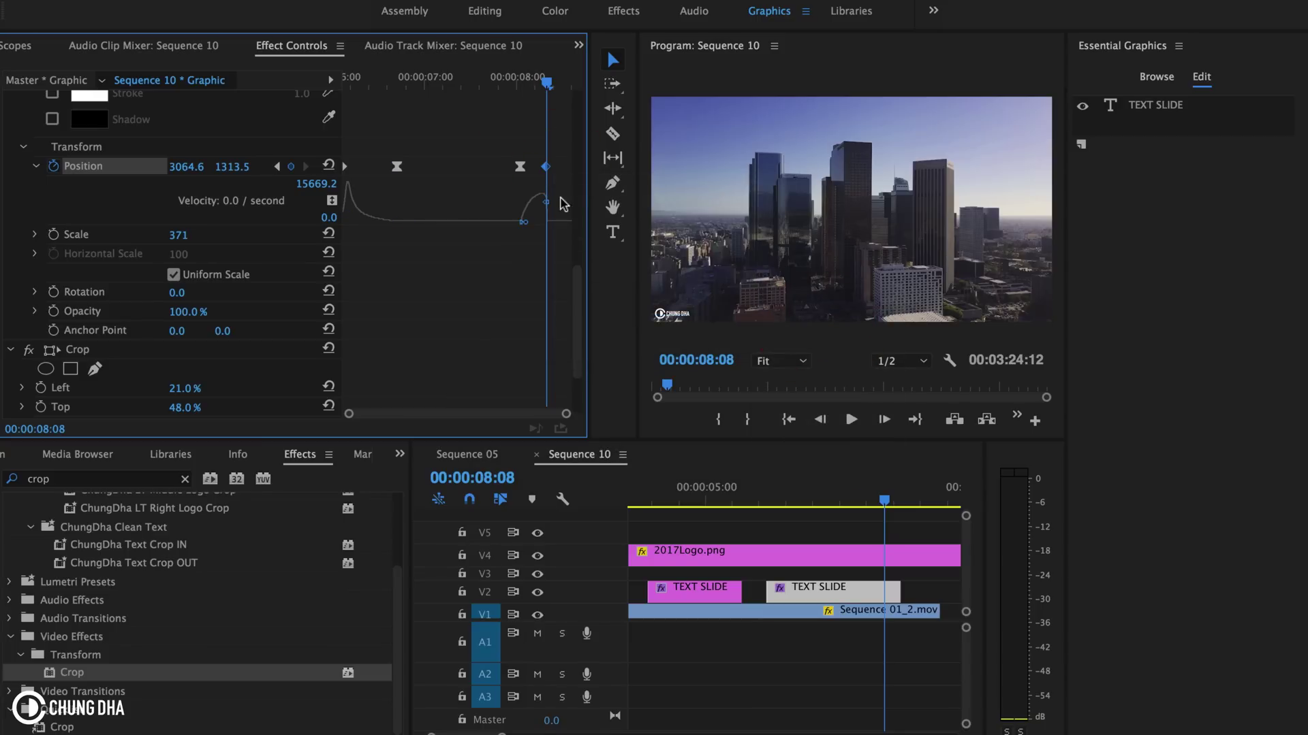
left_click_drag(545, 167, 578, 163)
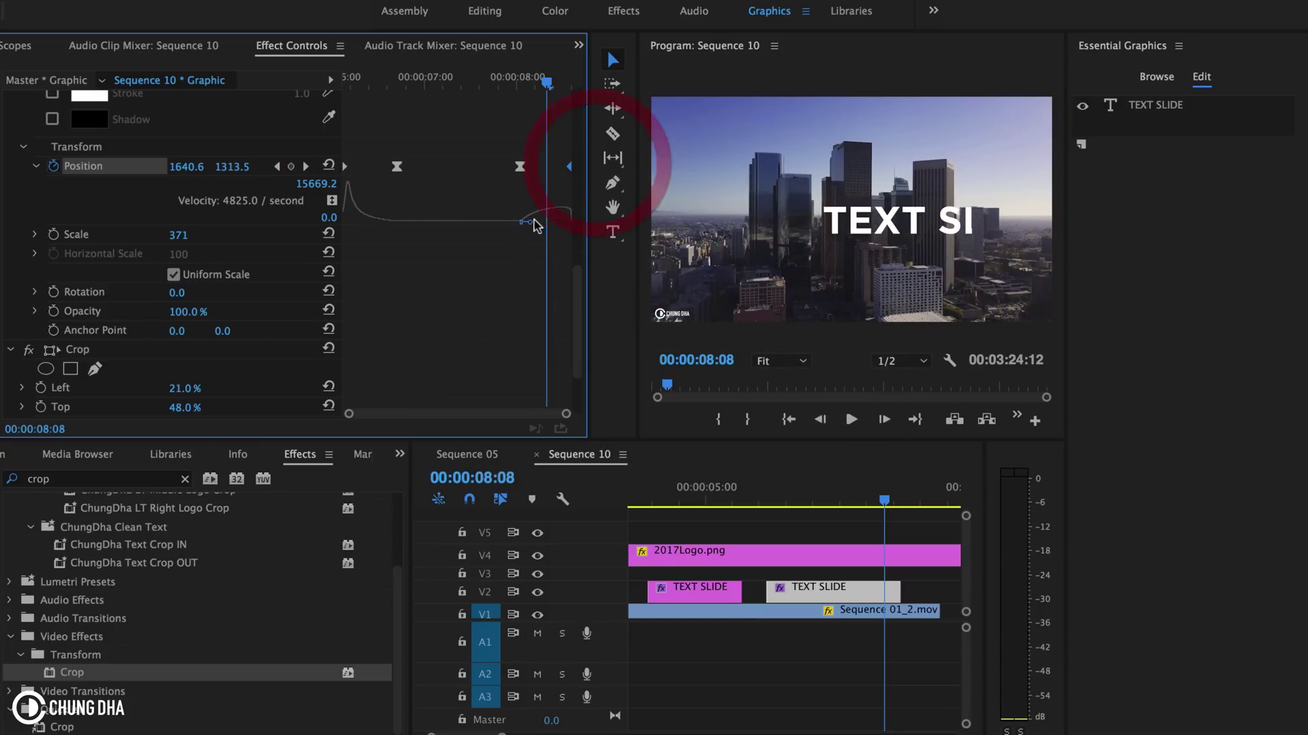
Stretch the outgoing velocity handle of the 00:00:08:01 keyframe toward the clip's end and play both title animations.
left_click_drag(534, 219, 548, 223)
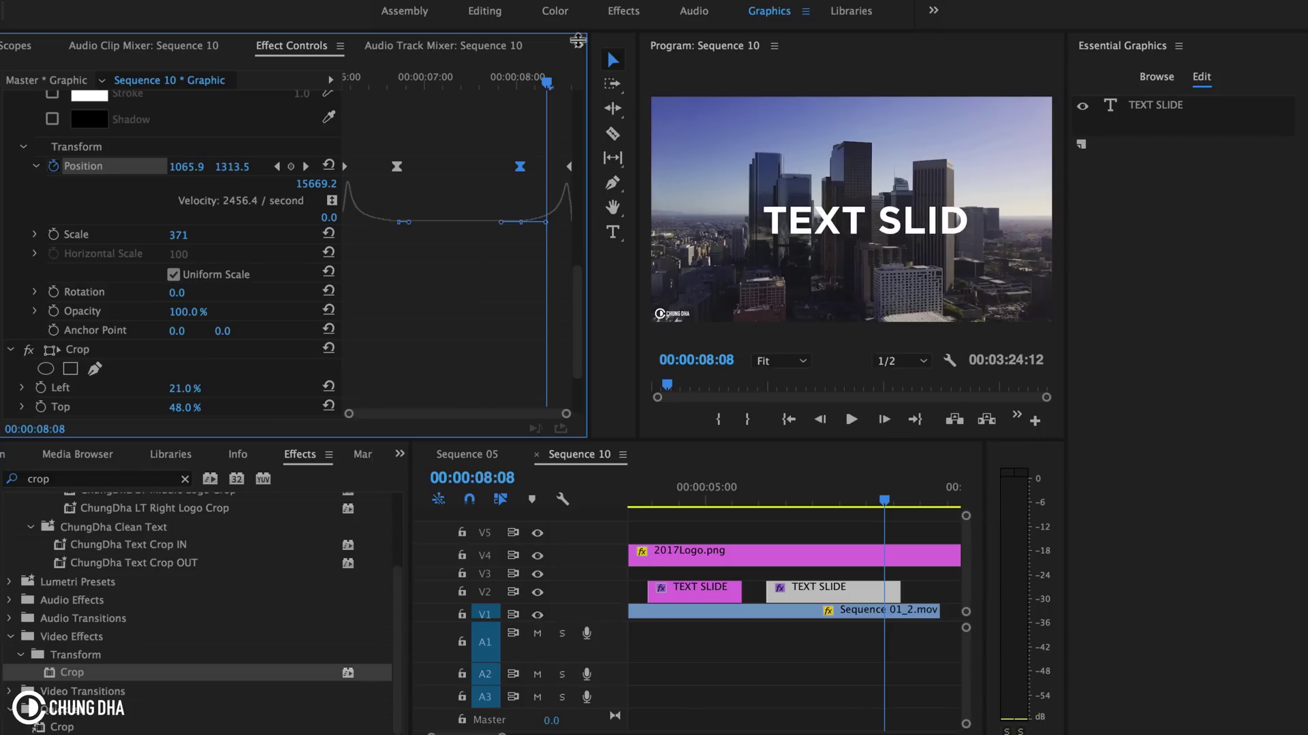
left_click_drag(839, 504, 639, 506)
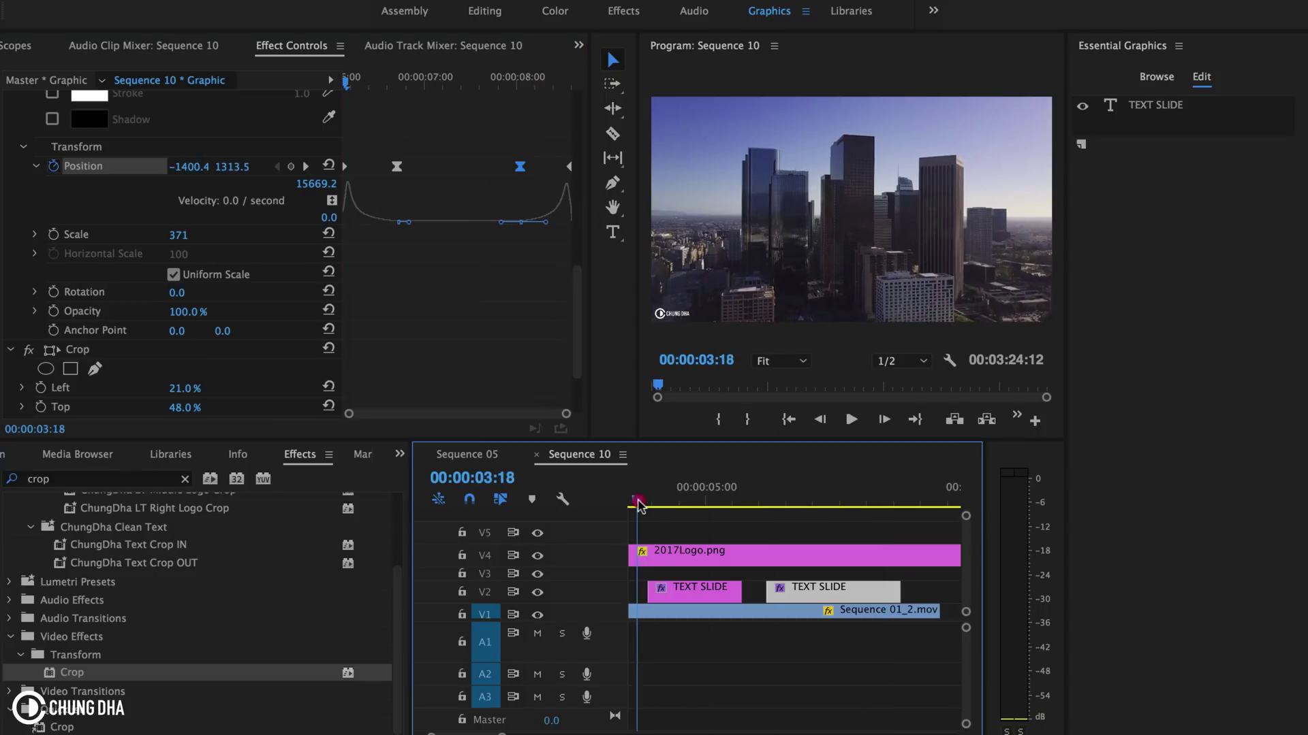
key("space")
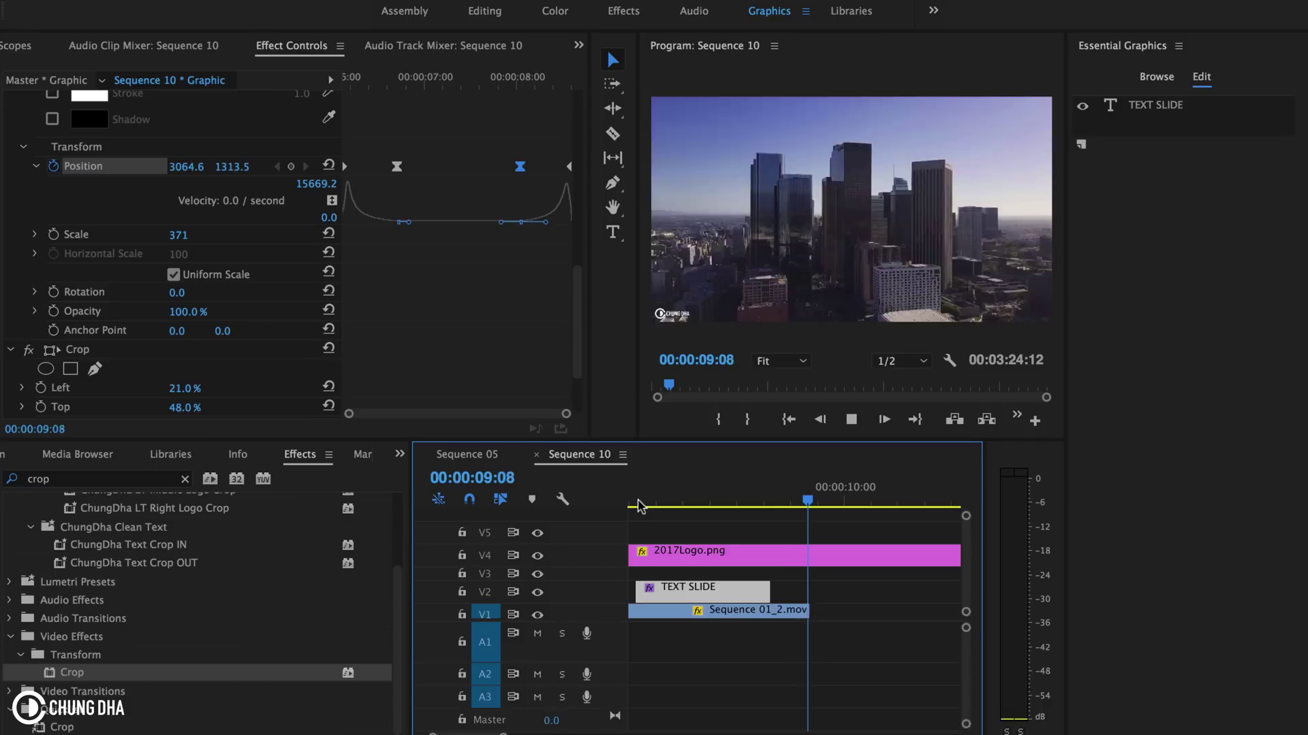
key("space")
left_click_drag(638, 505, 648, 499)
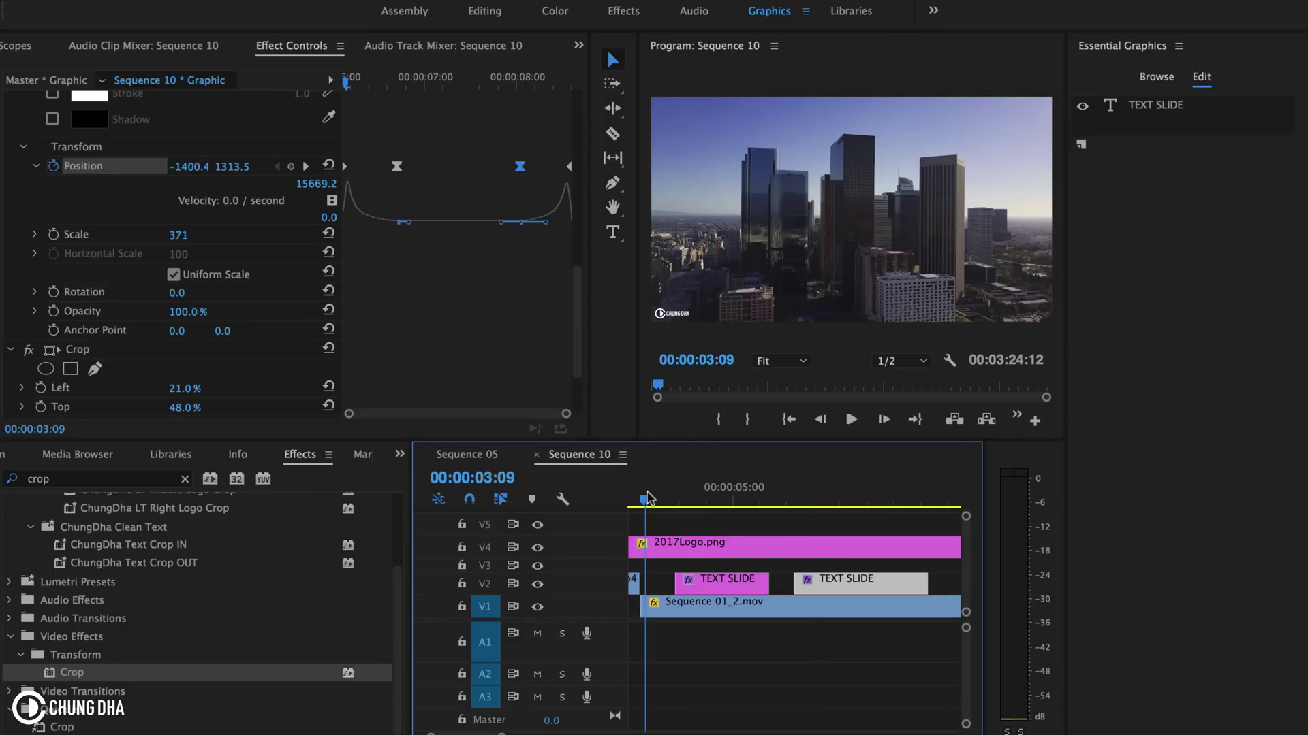
key("space")
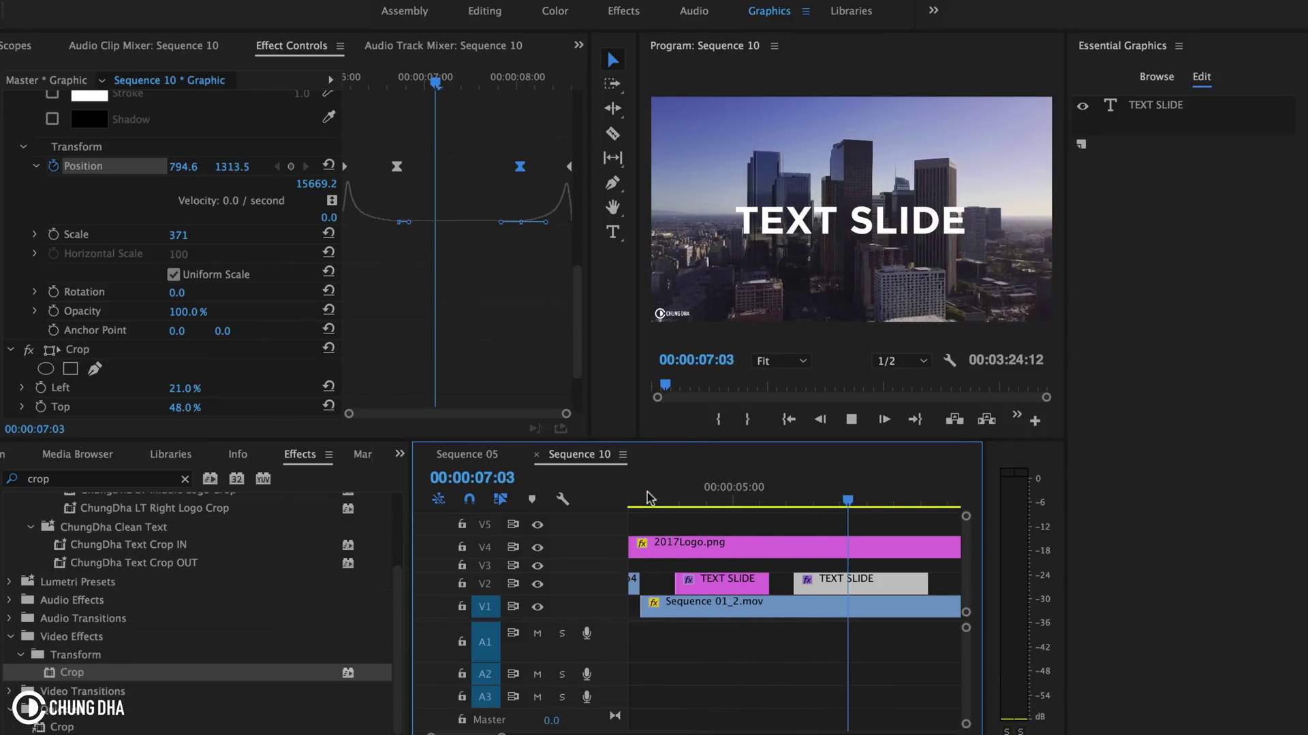
key("space")
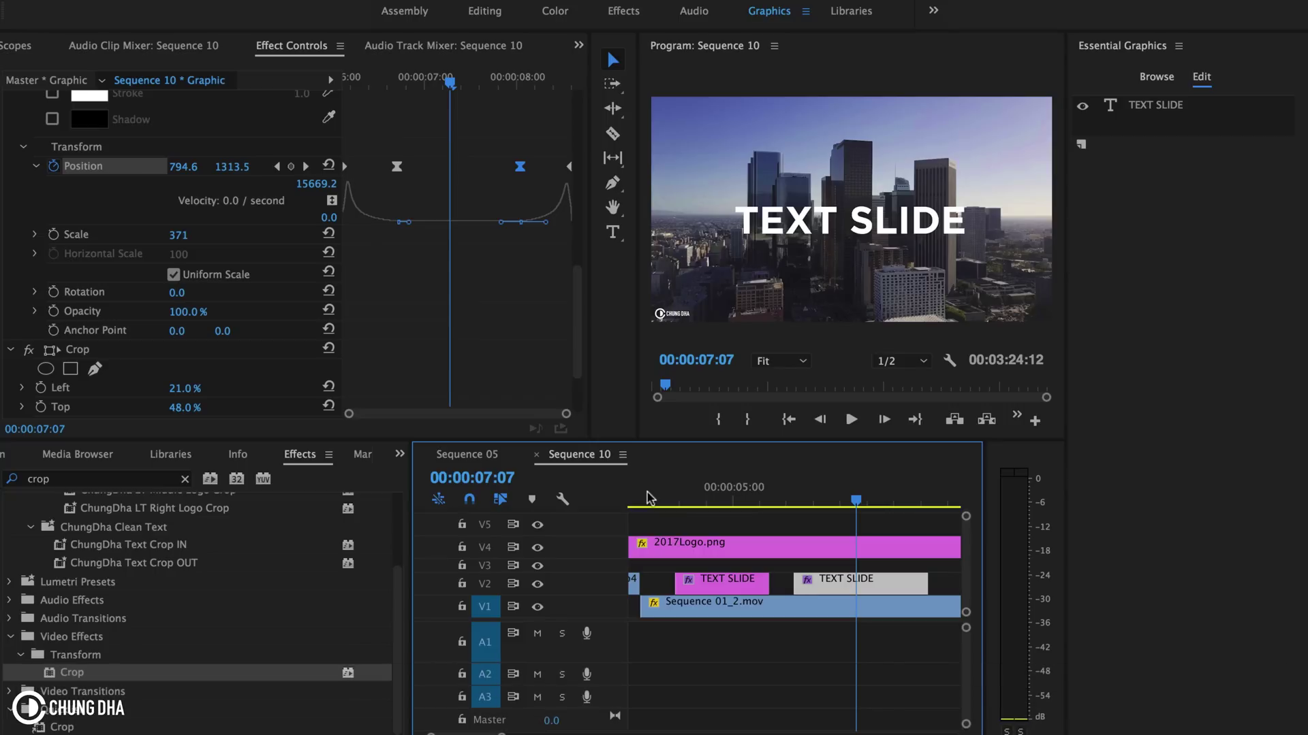